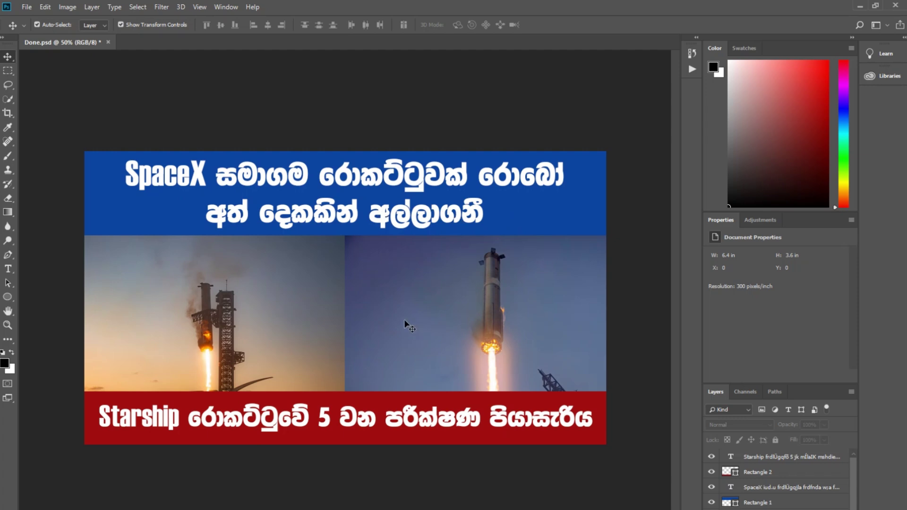
Step: Create a new 1920 x 1080 px RGB document at 300 pixels/inch with a custom black background
{"action": "key", "text": "ctrl"}
{"action": "left_click", "coordinate": [26, 7]}
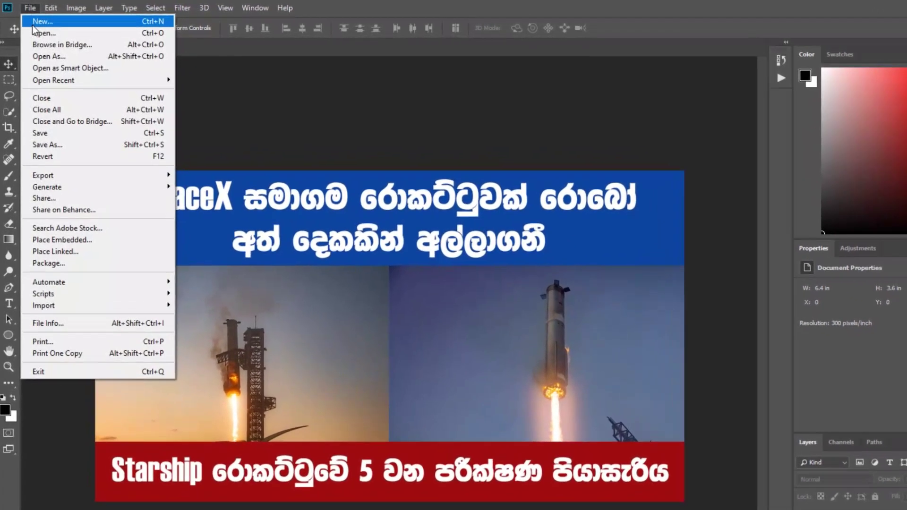
{"action": "left_click", "coordinate": [219, 150]}
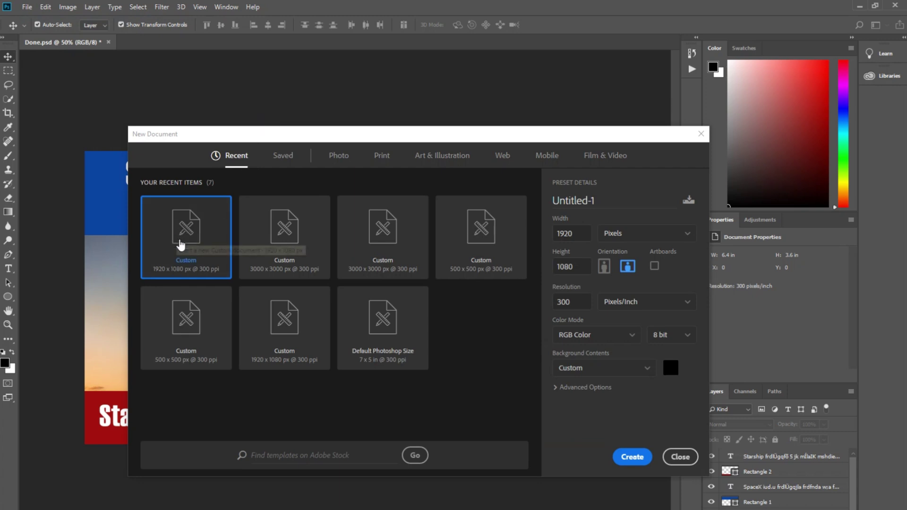
{"action": "left_click", "coordinate": [569, 233]}
{"action": "double_click", "coordinate": [584, 234]}
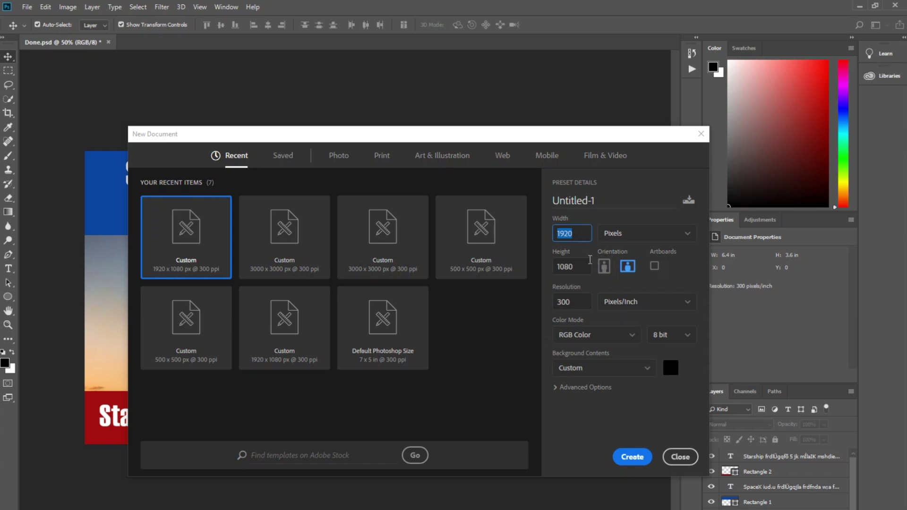
{"action": "left_click", "coordinate": [579, 233]}
{"action": "left_click", "coordinate": [577, 268]}
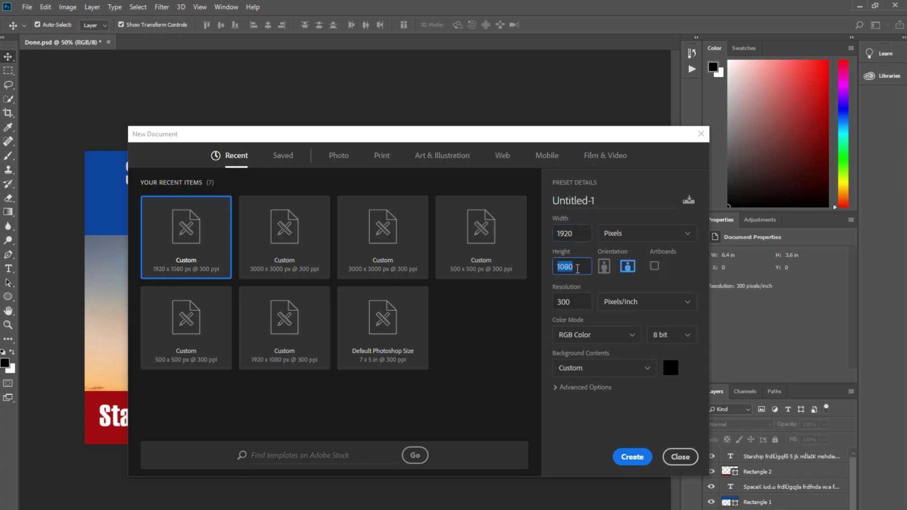
{"action": "left_click", "coordinate": [576, 251]}
{"action": "left_click", "coordinate": [671, 367]}
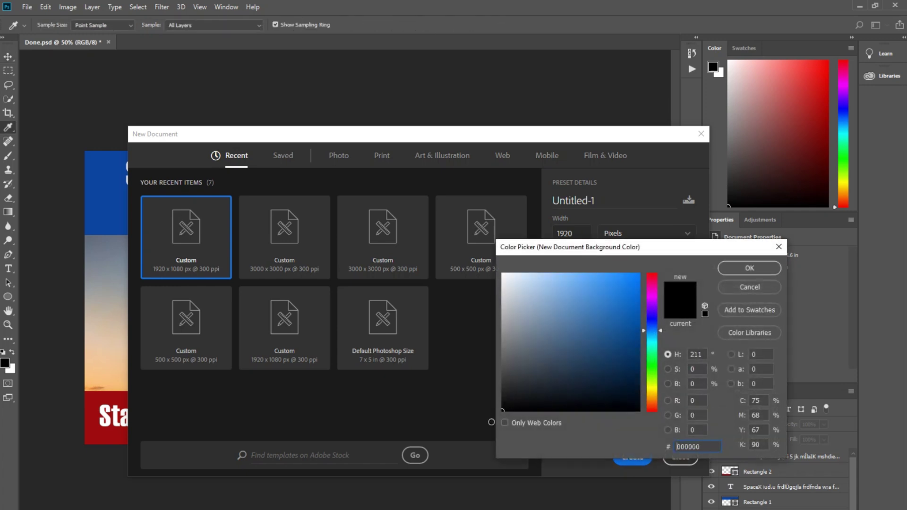
{"action": "left_click", "coordinate": [729, 271]}
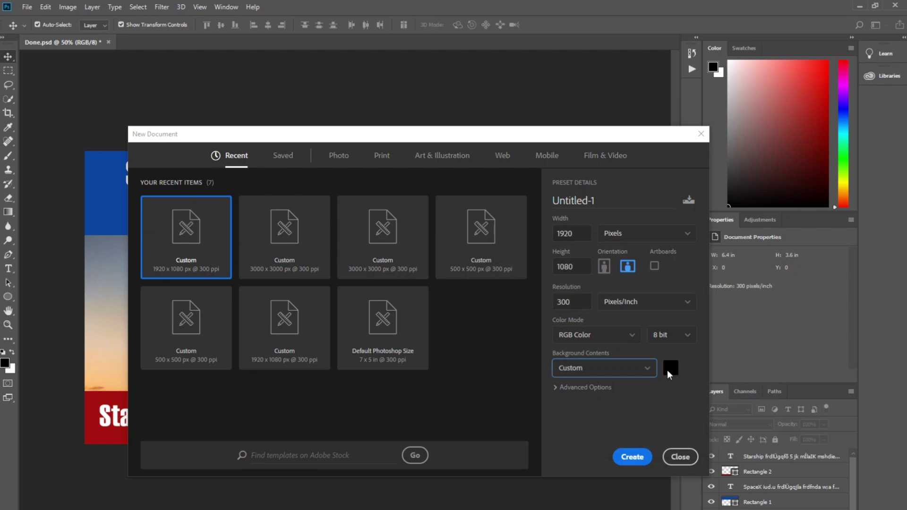
{"action": "left_click", "coordinate": [669, 369]}
{"action": "left_click", "coordinate": [750, 267]}
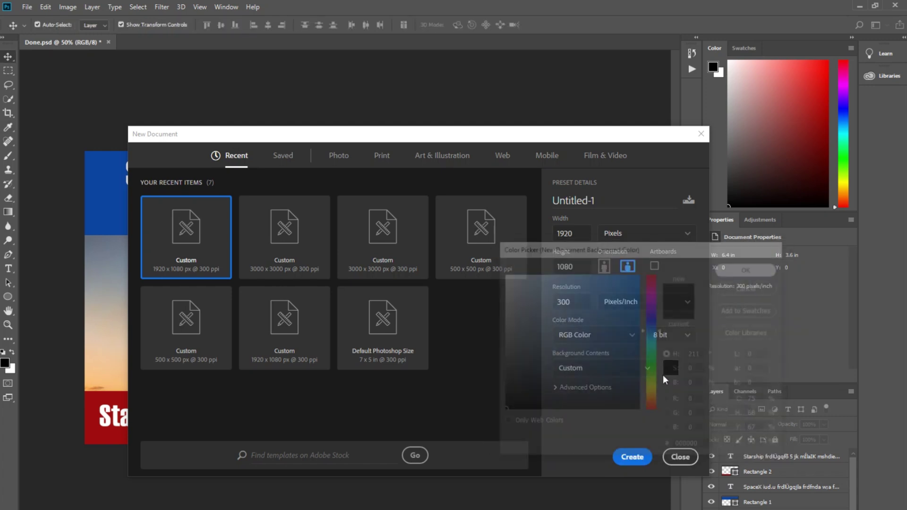
{"action": "left_click", "coordinate": [632, 456]}
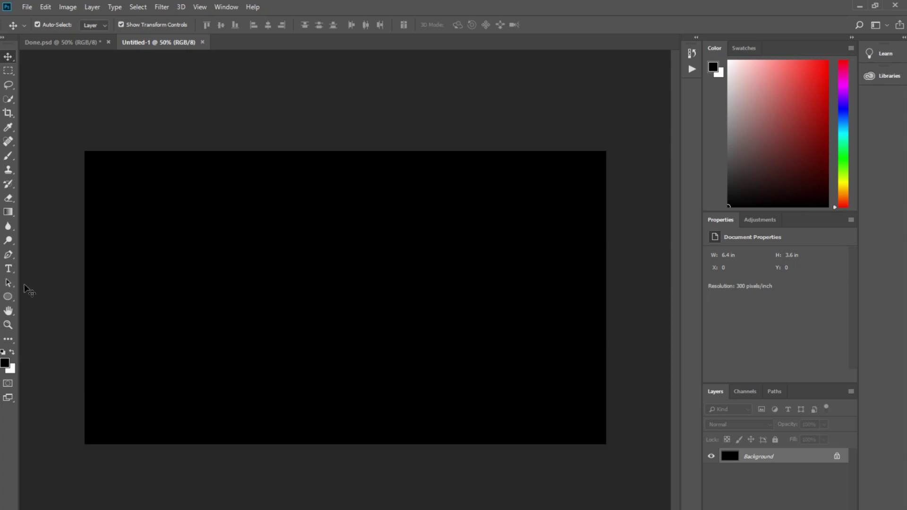
Step: Draw a rectangle about 2052 by 398 px across the canvas's upper edge and fill it with dark blue
{"action": "left_click", "coordinate": [7, 299]}
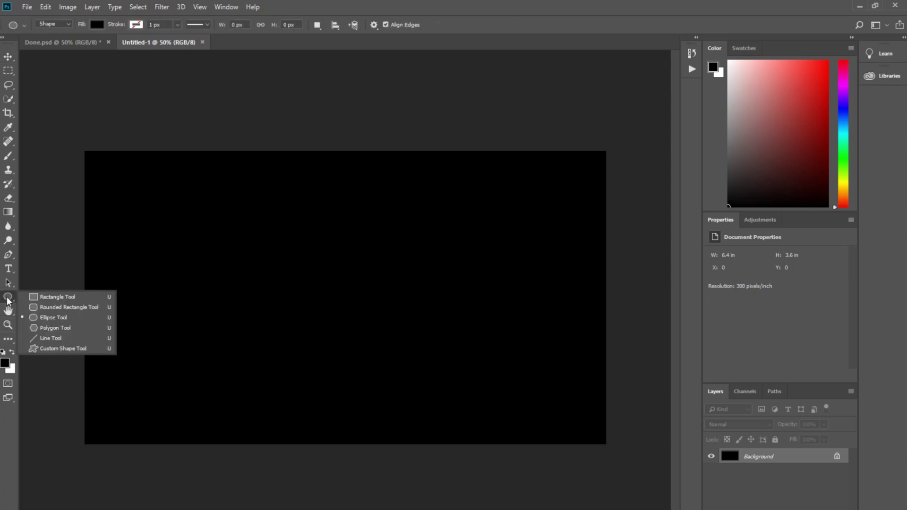
{"action": "left_click", "coordinate": [54, 302]}
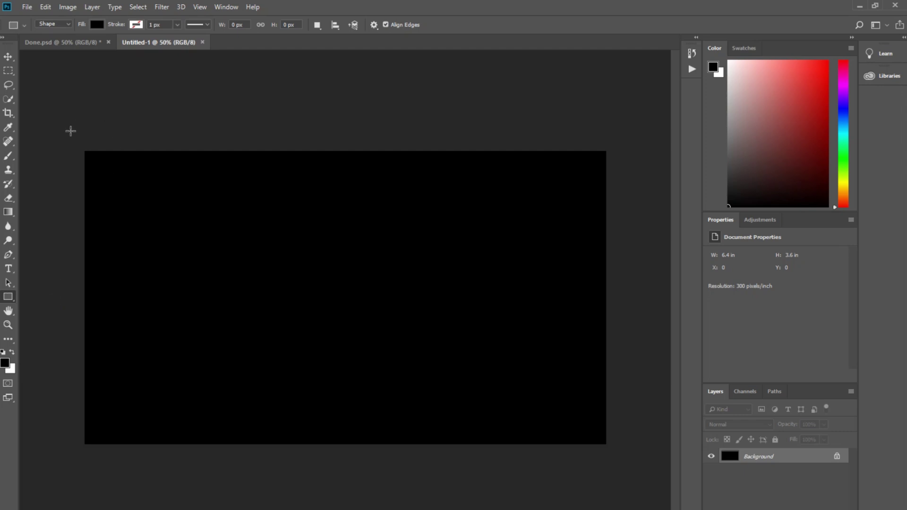
{"action": "left_click_drag", "start_coordinate": [71, 131], "coordinate": [627, 239]}
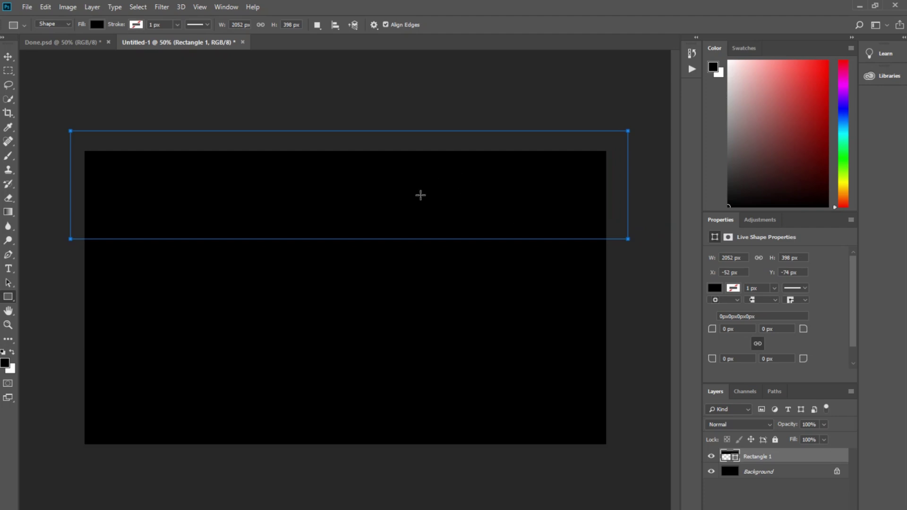
{"action": "left_click", "coordinate": [715, 288]}
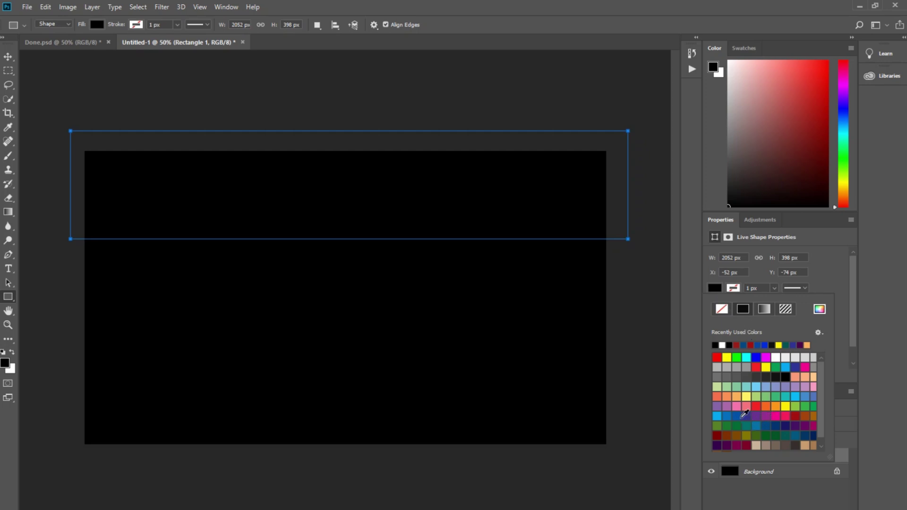
{"action": "left_click", "coordinate": [740, 417]}
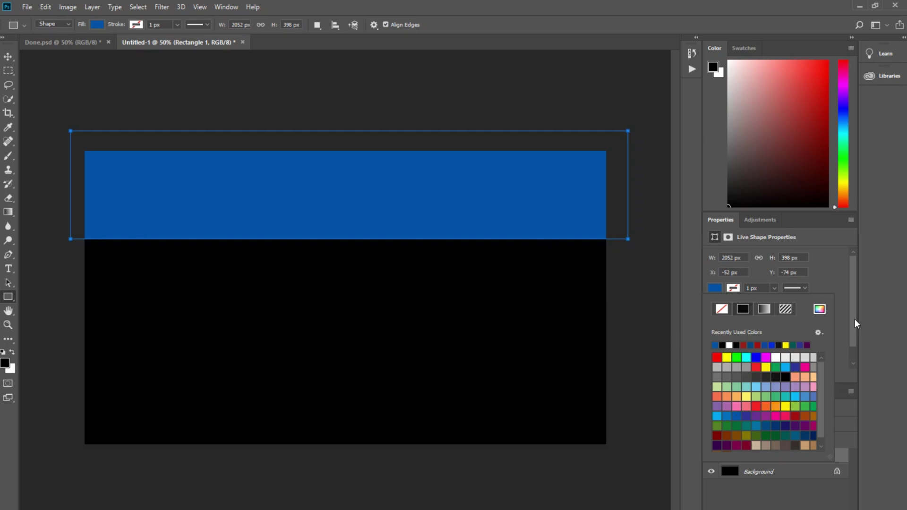
{"action": "left_click", "coordinate": [820, 310]}
{"action": "left_click_drag", "start_coordinate": [599, 326], "coordinate": [637, 349]}
{"action": "left_click", "coordinate": [741, 276]}
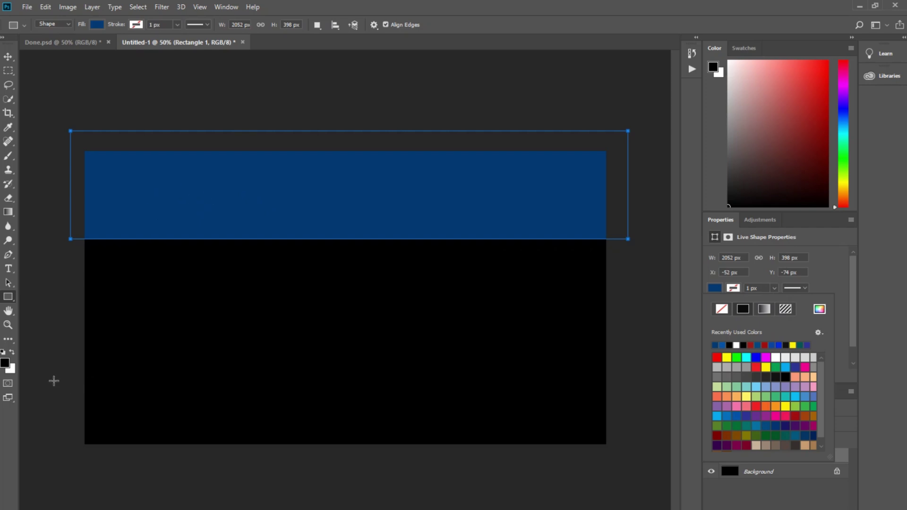
Step: Add a dark red rectangle about 2134 by 342 px across the canvas's lower edge, extending past the canvas bottom
{"action": "left_click", "coordinate": [9, 299]}
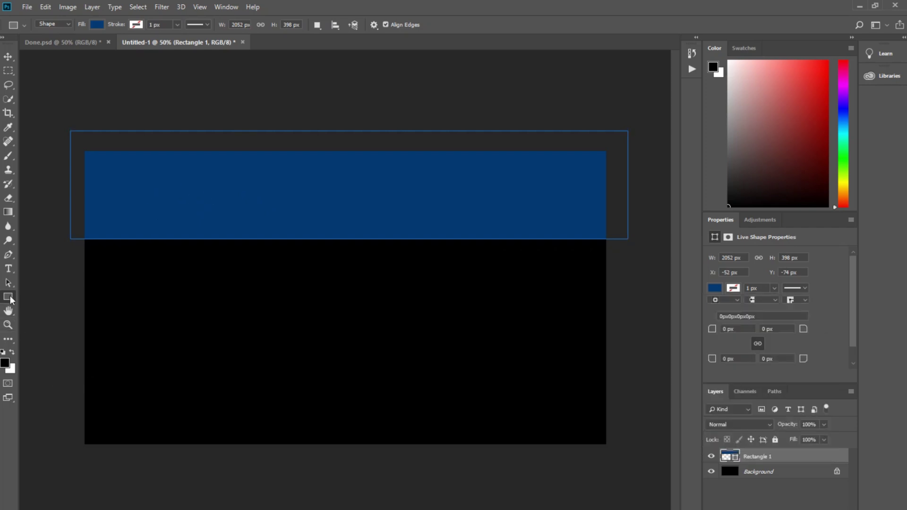
{"action": "left_click_drag", "start_coordinate": [53, 367], "coordinate": [630, 459]}
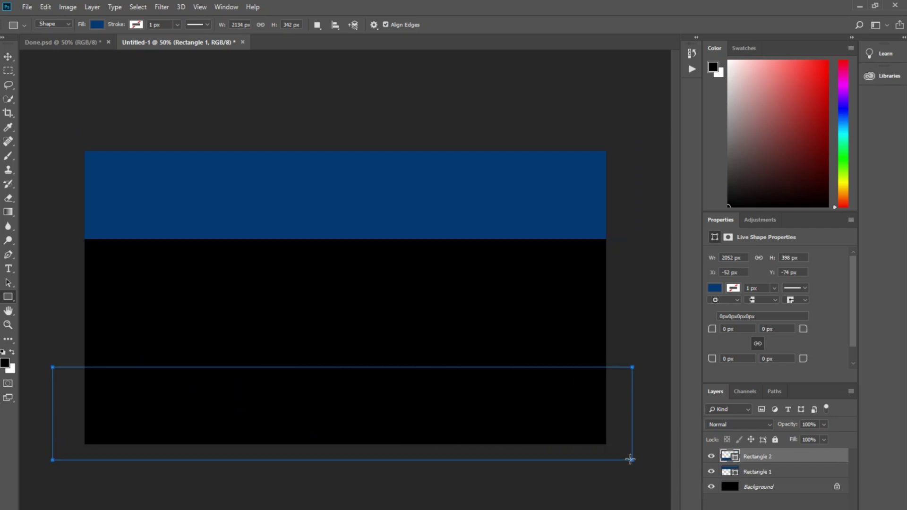
{"action": "left_click", "coordinate": [8, 57]}
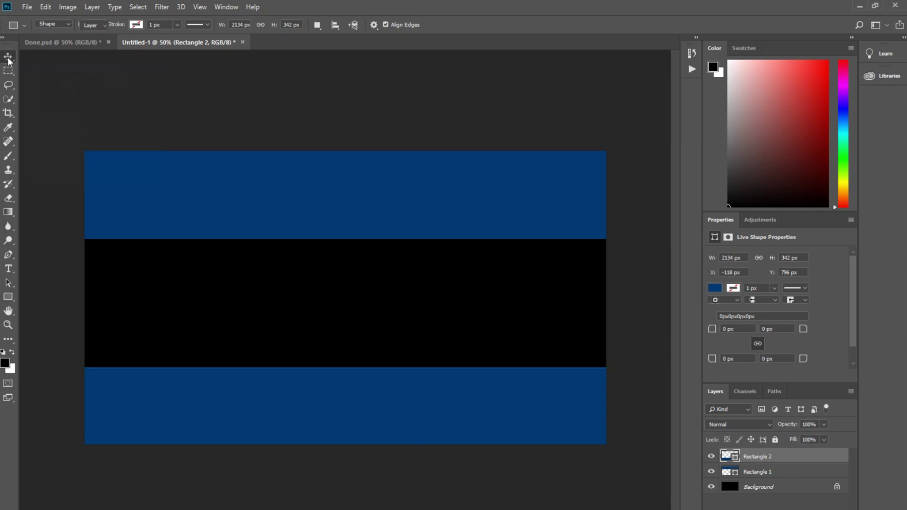
{"action": "left_click_drag", "start_coordinate": [291, 388], "coordinate": [299, 413]}
{"action": "left_click", "coordinate": [715, 289]}
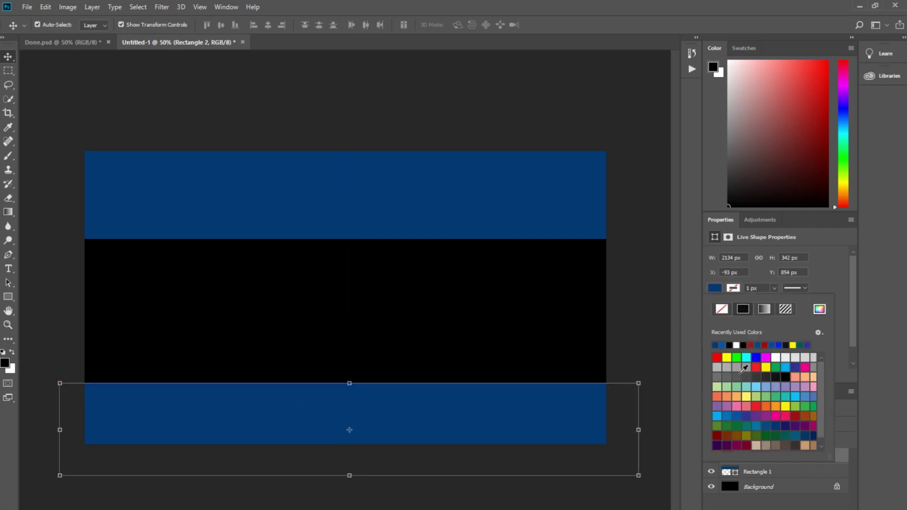
{"action": "left_click", "coordinate": [720, 436]}
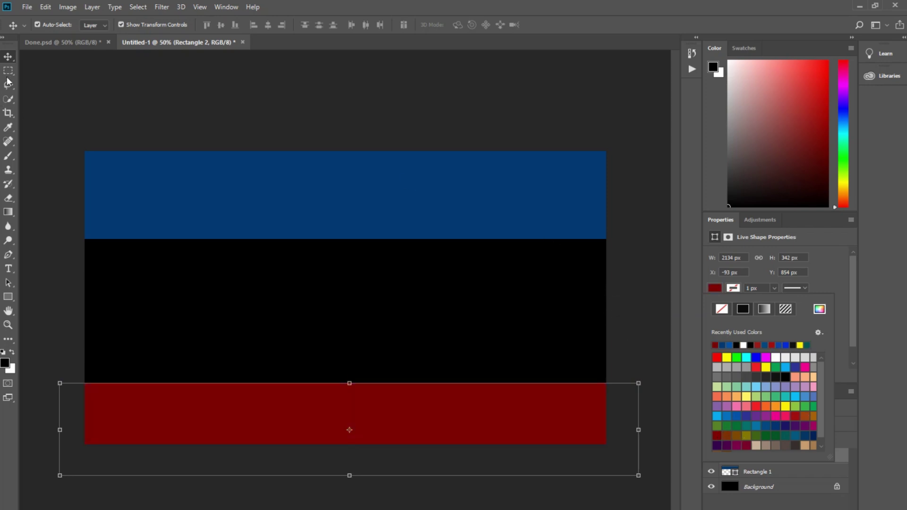
Step: Change the fill of the upper rectangle to the more saturated blue 071e91
{"action": "double_click", "coordinate": [730, 472]}
{"action": "mouse_move", "coordinate": [619, 341]}
{"action": "left_mouse_down"}
{"action": "mouse_move", "coordinate": [620, 350]}
{"action": "mouse_move", "coordinate": [656, 327]}
{"action": "mouse_move", "coordinate": [616, 345]}
{"action": "mouse_move", "coordinate": [618, 334]}
{"action": "mouse_move", "coordinate": [634, 333]}
{"action": "left_mouse_up"}
{"action": "left_click", "coordinate": [656, 333]}
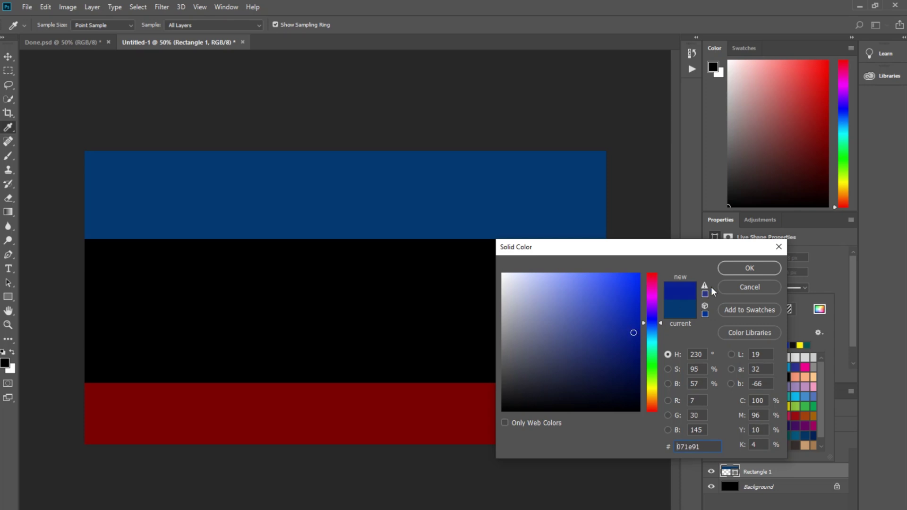
{"action": "left_click", "coordinate": [733, 270]}
{"action": "key", "text": "v"}
{"action": "left_click", "coordinate": [434, 71]}
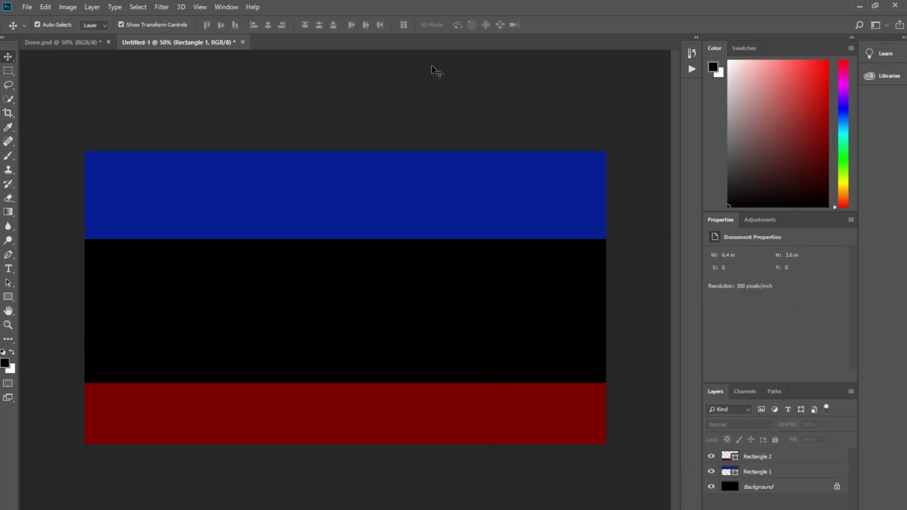
Step: Reduce the height of the upper blue rectangle to about 370 px by raising its lower edge
{"action": "left_click", "coordinate": [373, 206]}
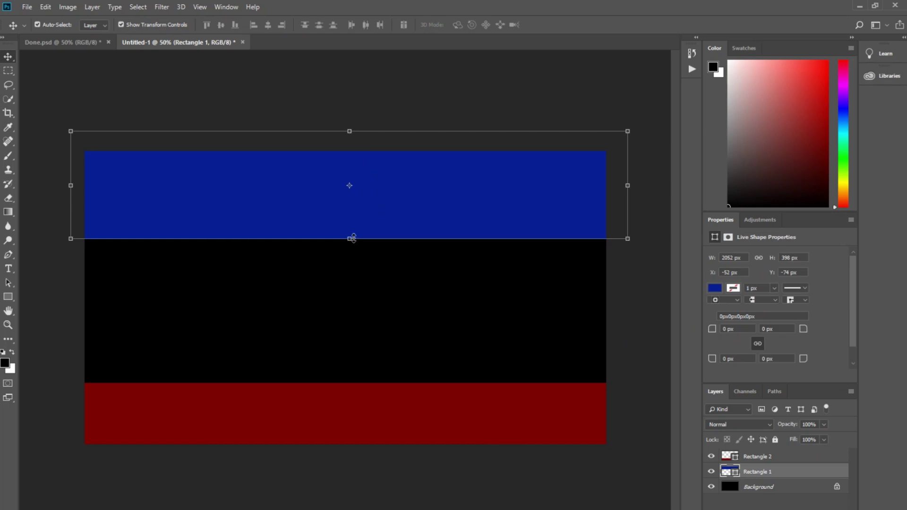
{"action": "left_click_drag", "start_coordinate": [352, 239], "coordinate": [352, 231]}
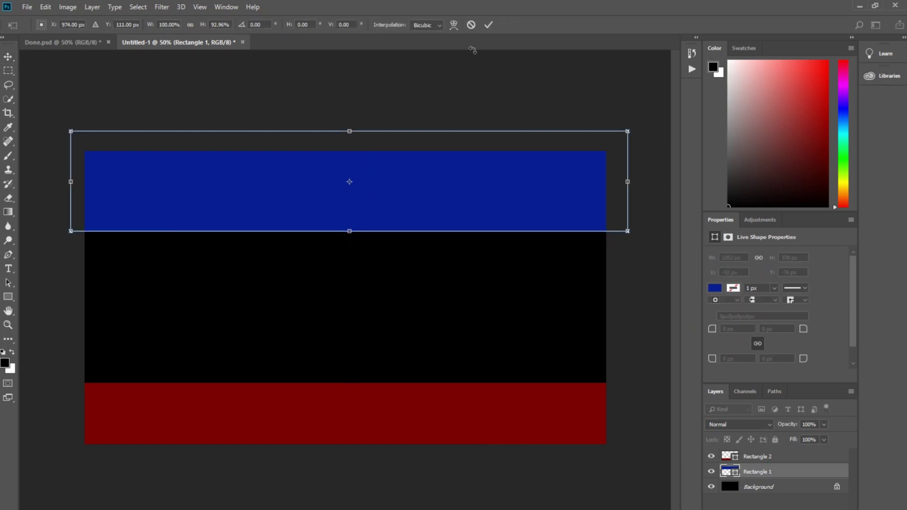
{"action": "left_click", "coordinate": [488, 24]}
{"action": "left_click", "coordinate": [453, 100]}
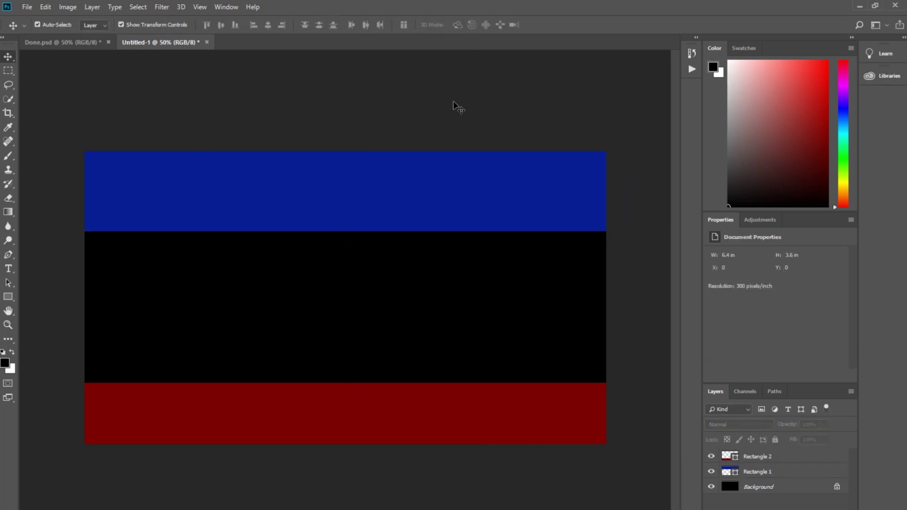
Step: Compare the banner layout and colours of the new document with the finished design in Done.psd
{"action": "left_click", "coordinate": [44, 42]}
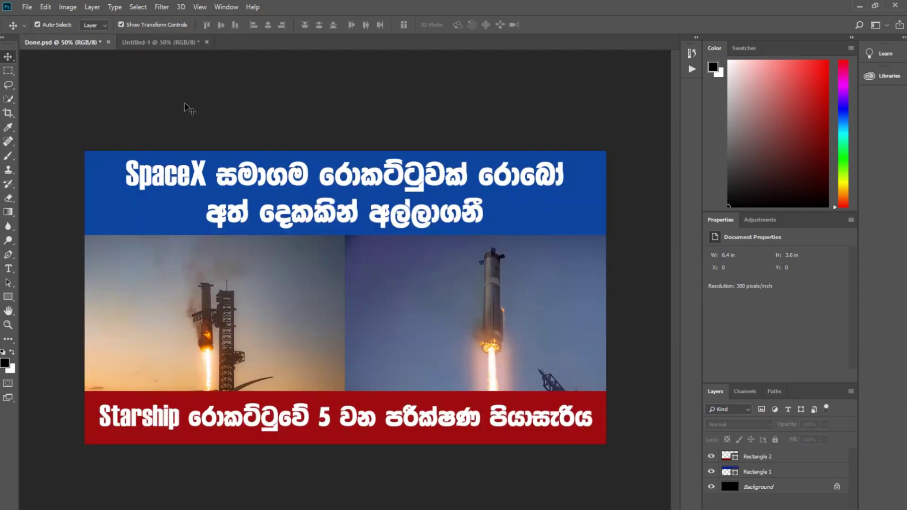
{"action": "left_click", "coordinate": [136, 42]}
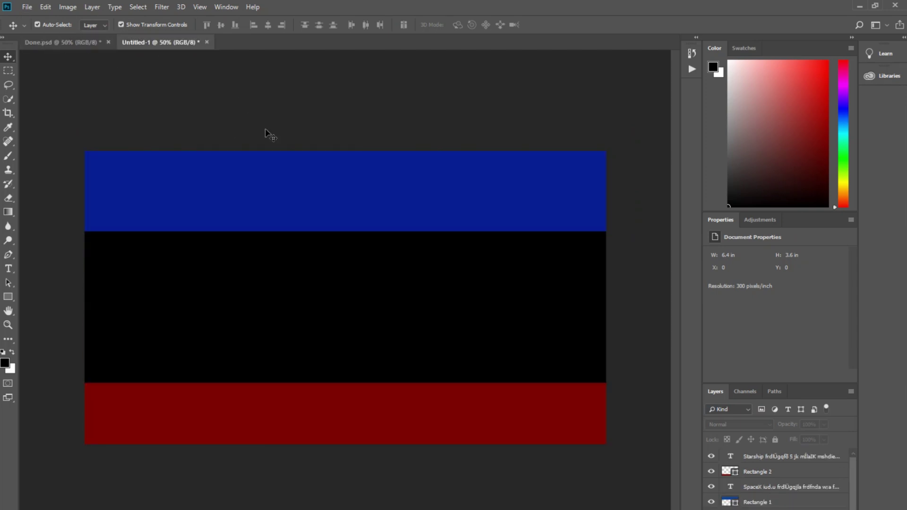
{"action": "left_click", "coordinate": [58, 42]}
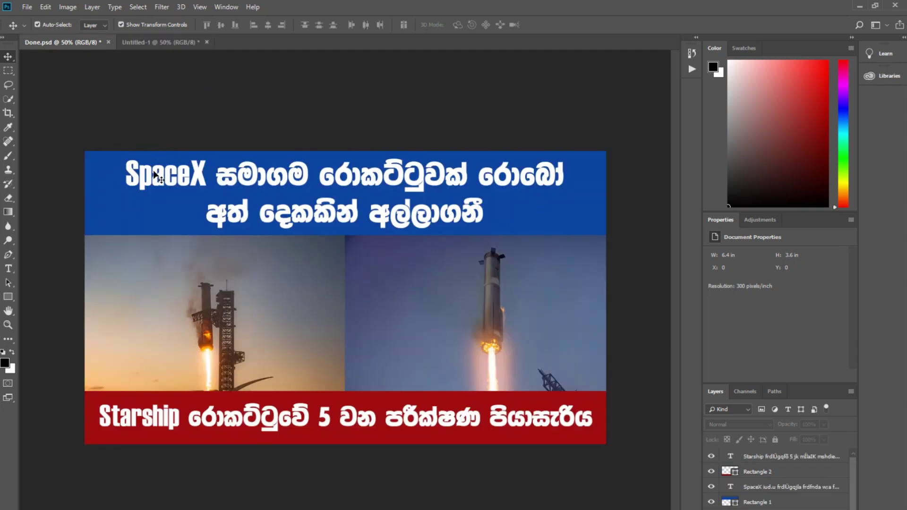
{"action": "left_click", "coordinate": [138, 42]}
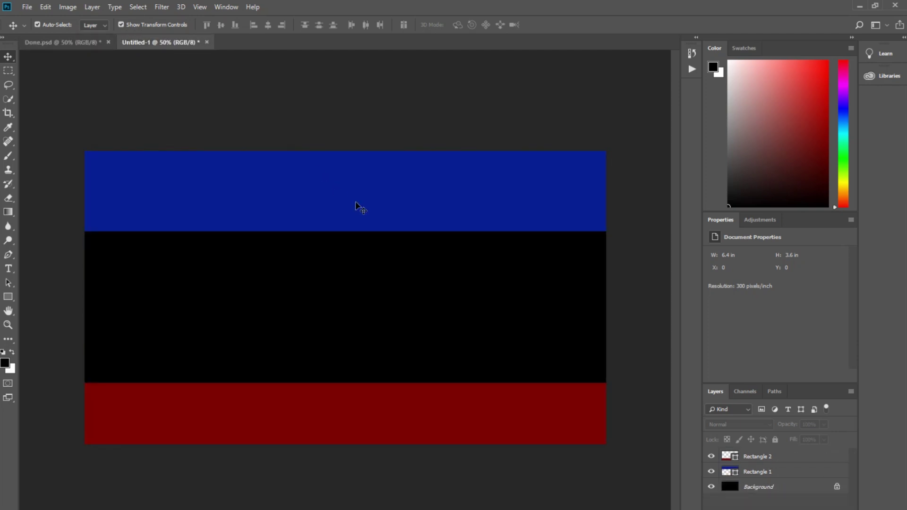
Step: Copy the hex code of the upper blue banner's fill colour in Done.psd, leaving that fill as it is
{"action": "left_click", "coordinate": [33, 42]}
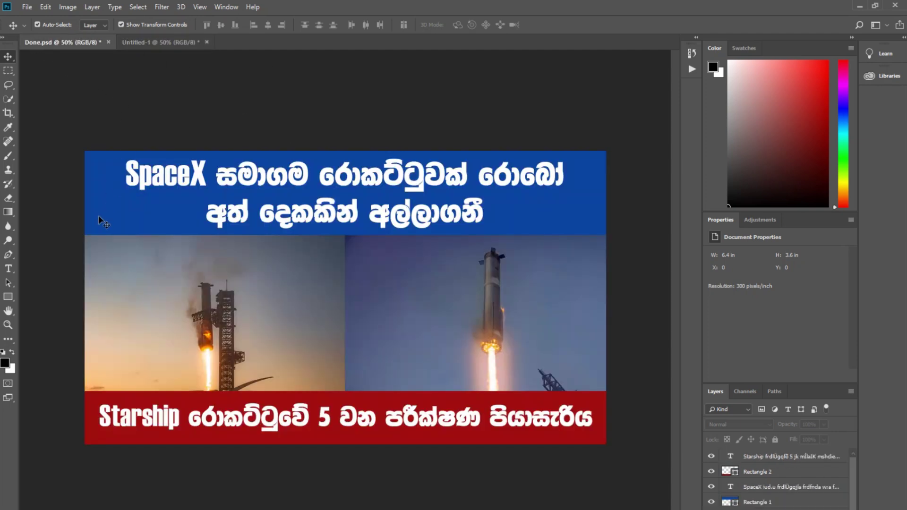
{"action": "left_click", "coordinate": [98, 215]}
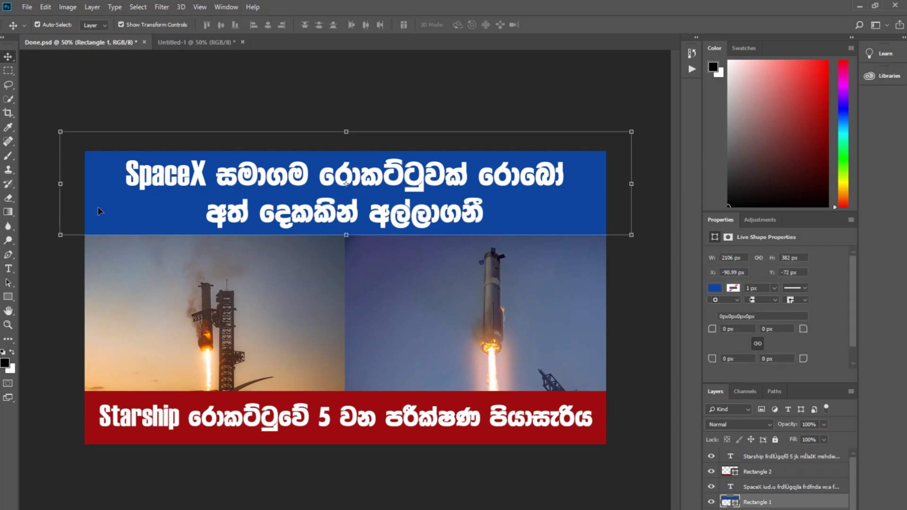
{"action": "left_click", "coordinate": [715, 289]}
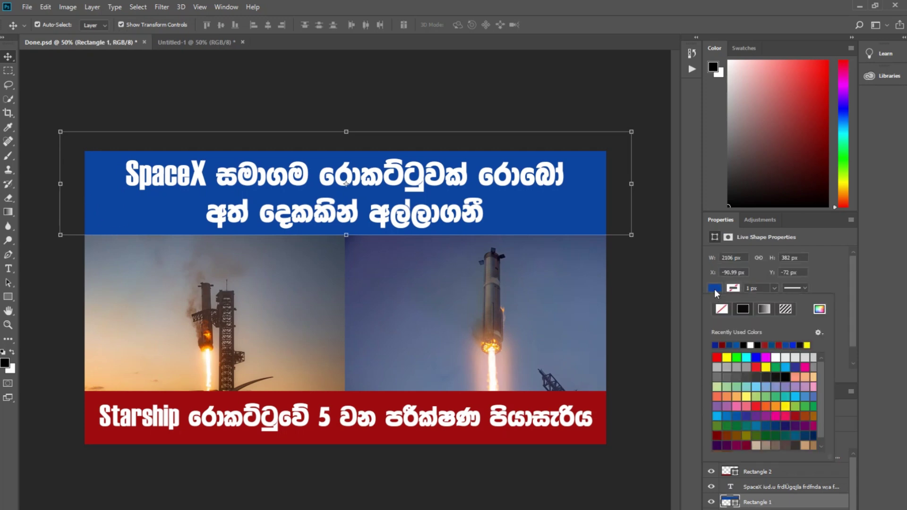
{"action": "left_click", "coordinate": [820, 311]}
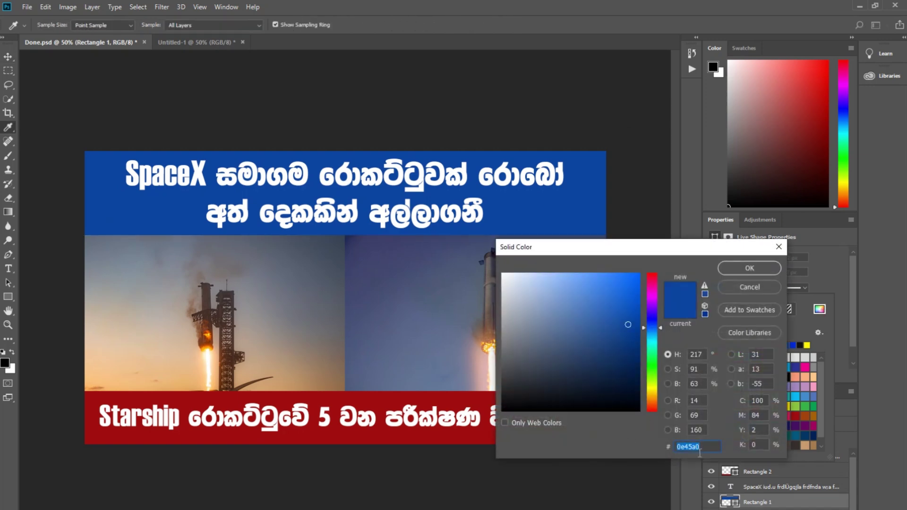
{"action": "left_click", "coordinate": [701, 448]}
{"action": "left_click_drag", "start_coordinate": [701, 448], "coordinate": [662, 445]}
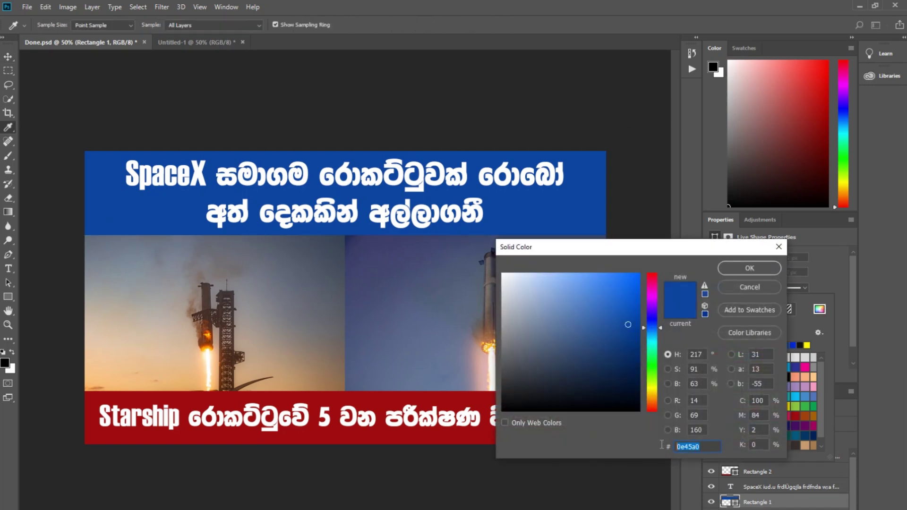
{"action": "right_click", "coordinate": [686, 449]}
{"action": "left_click", "coordinate": [708, 334]}
{"action": "left_click", "coordinate": [752, 285]}
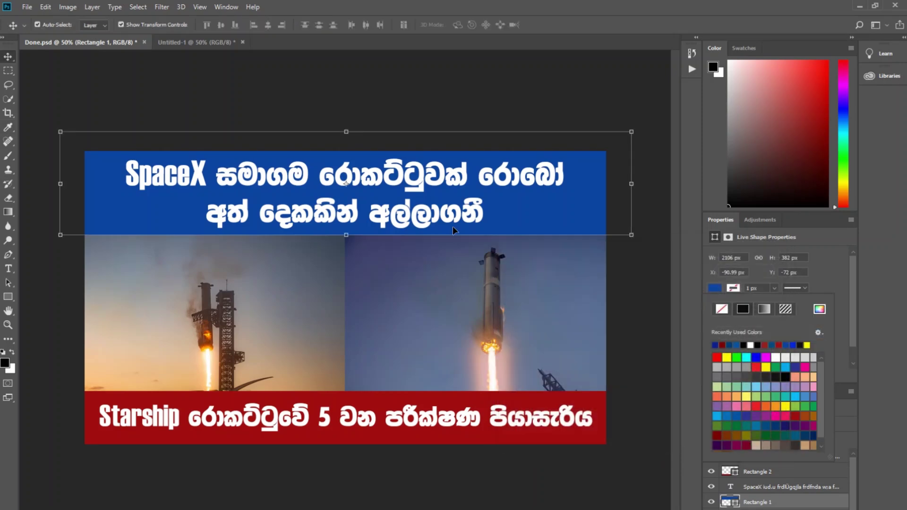
Step: Set the fill of the new document's upper banner to the copied blue 0e45a0
{"action": "left_click", "coordinate": [207, 43]}
{"action": "left_click", "coordinate": [405, 193]}
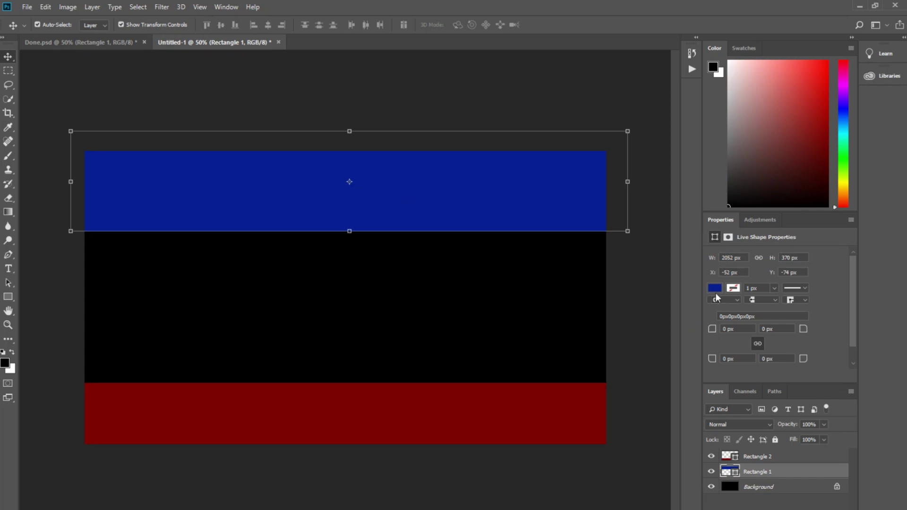
{"action": "left_click", "coordinate": [715, 289]}
{"action": "left_click", "coordinate": [820, 310]}
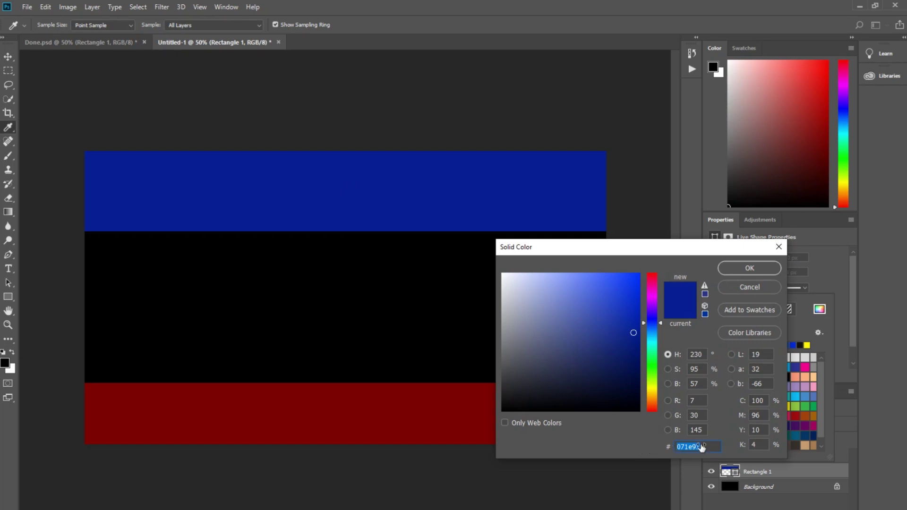
{"action": "key", "text": "ctrl+v"}
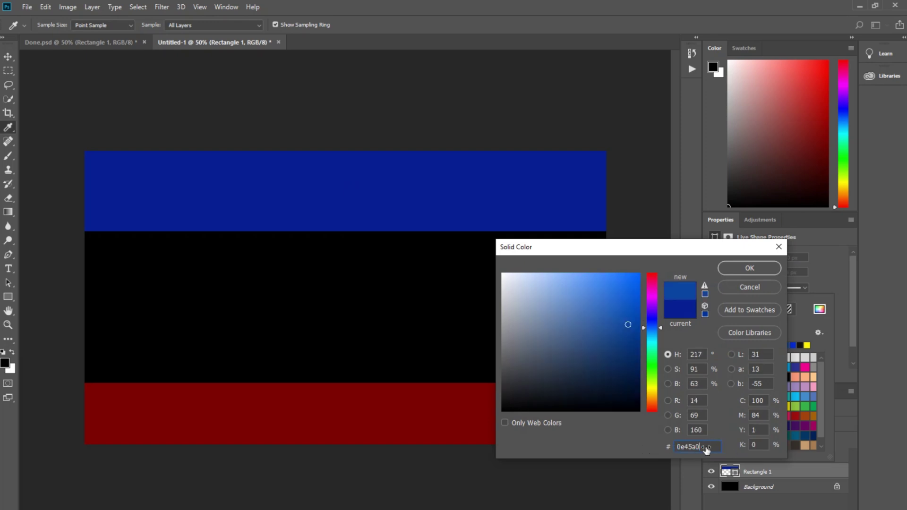
{"action": "left_click", "coordinate": [750, 268]}
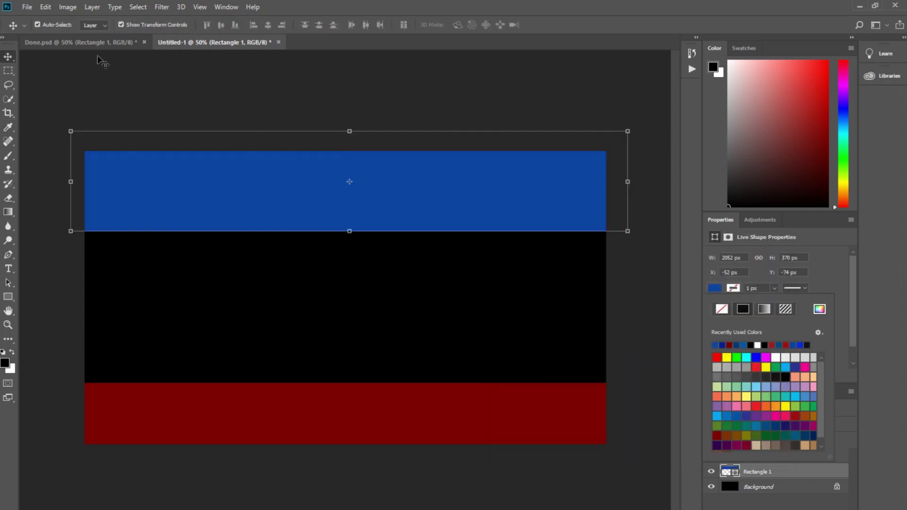
Step: Copy the hex code of the lower red banner's fill colour in Done.psd, leaving that fill as it is
{"action": "left_click", "coordinate": [93, 41]}
{"action": "left_click", "coordinate": [227, 444]}
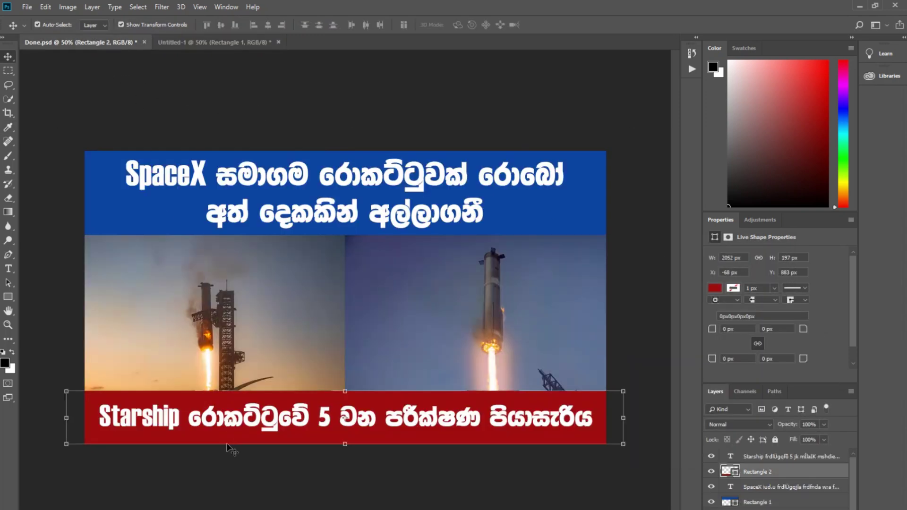
{"action": "left_click", "coordinate": [715, 289]}
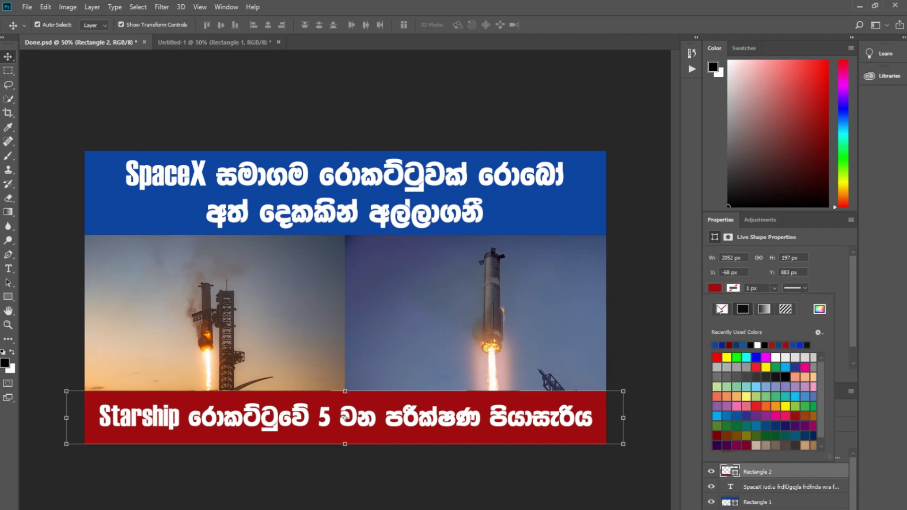
{"action": "left_click", "coordinate": [819, 309]}
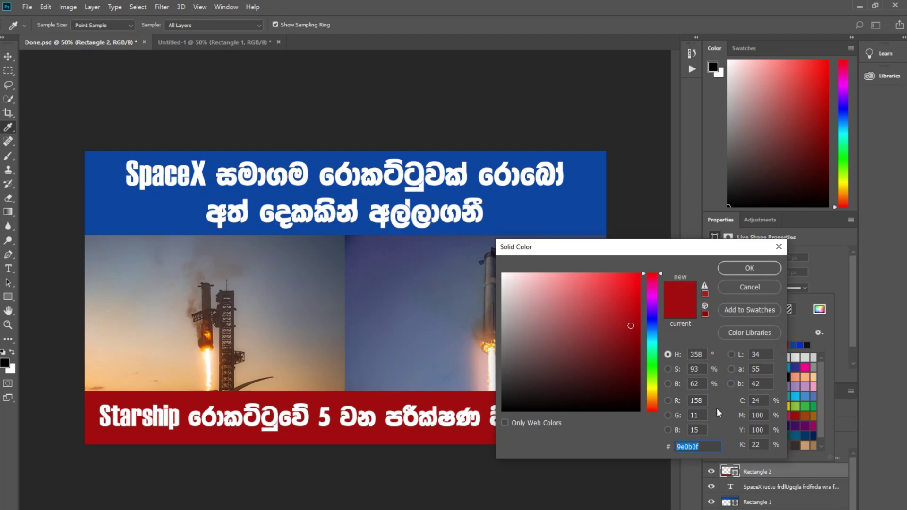
{"action": "left_click", "coordinate": [750, 268]}
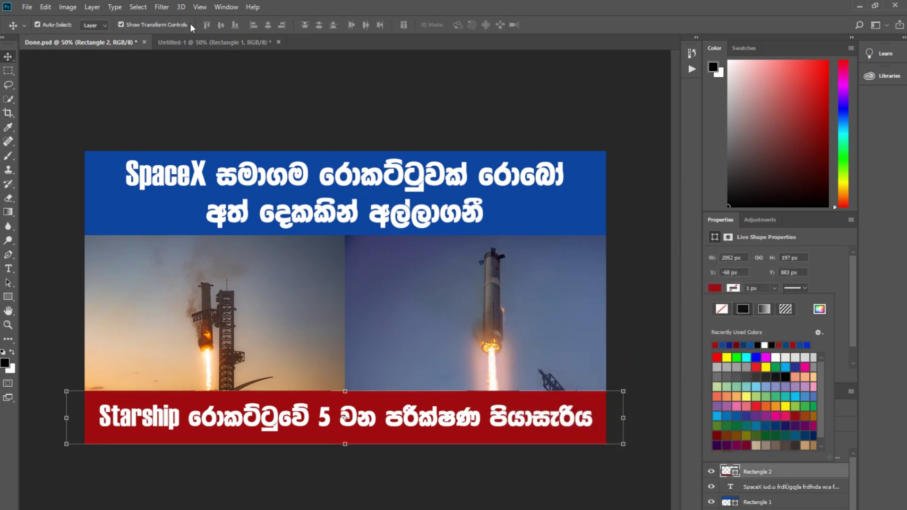
Step: Set the fill of the new document's lower banner to red 9e0b0f and deselect the shape
{"action": "left_click", "coordinate": [176, 43]}
{"action": "left_click", "coordinate": [524, 419]}
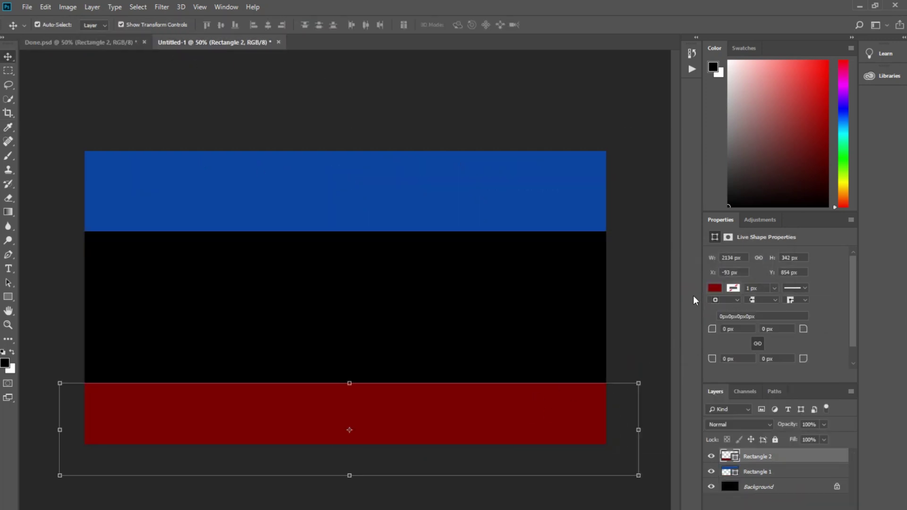
{"action": "left_click", "coordinate": [713, 289]}
{"action": "left_click", "coordinate": [820, 309]}
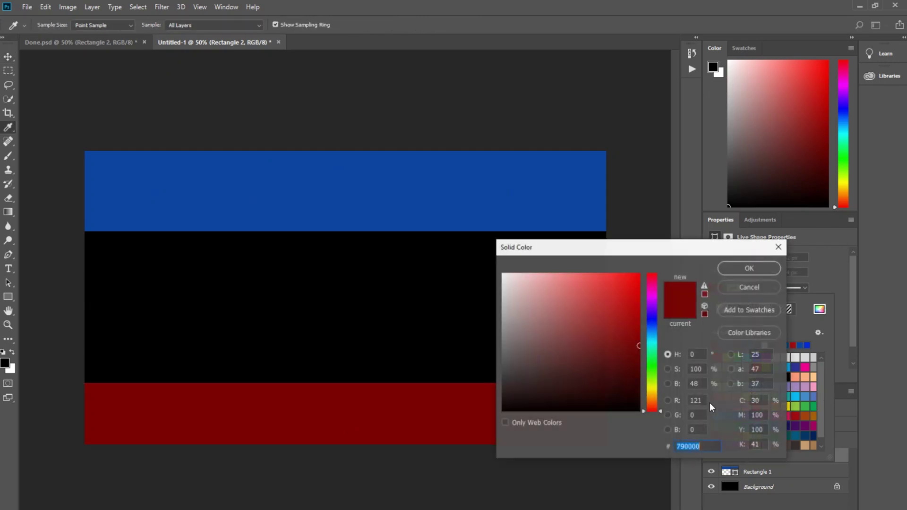
{"action": "type", "text": "9e0b0f"}
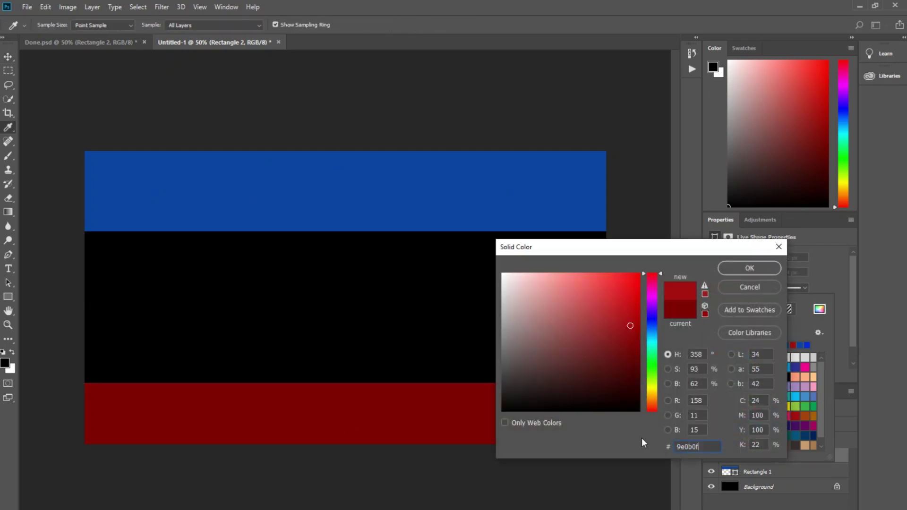
{"action": "left_click", "coordinate": [750, 267]}
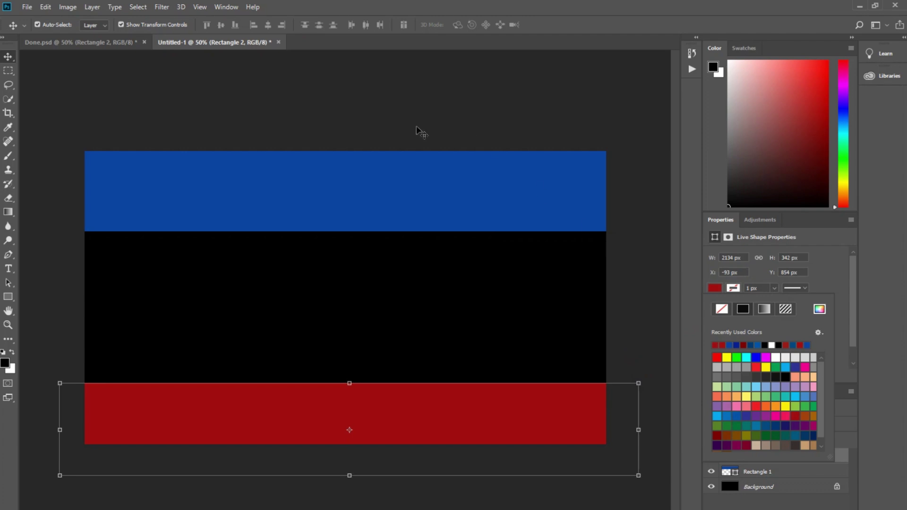
{"action": "left_click", "coordinate": [374, 96]}
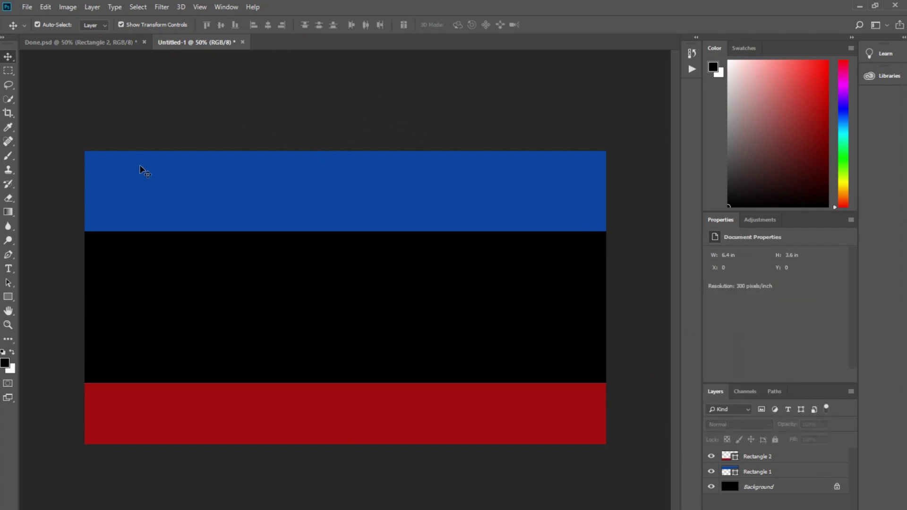
Step: Compare the new document with Done.psd and examine the type properties of the headline on the blue banner
{"action": "left_click", "coordinate": [66, 44]}
{"action": "left_click", "coordinate": [199, 42]}
{"action": "left_click", "coordinate": [118, 43]}
{"action": "left_click", "coordinate": [241, 225]}
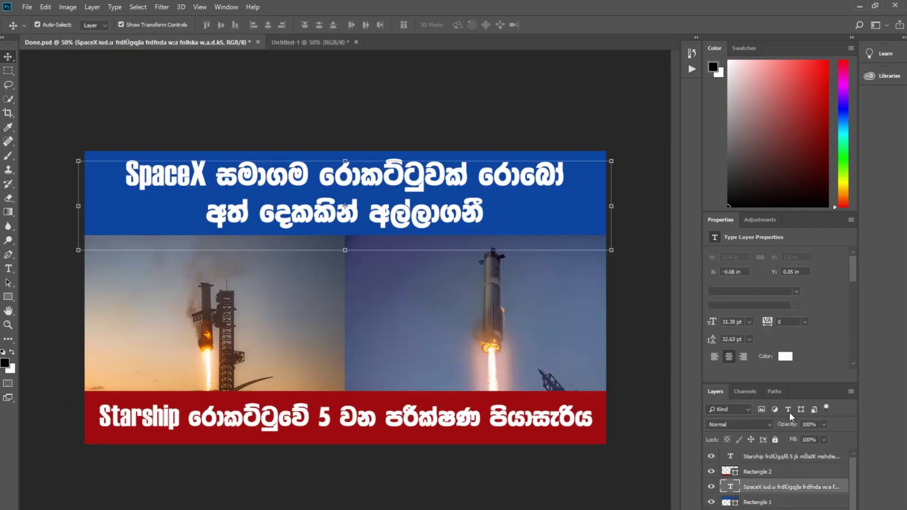
{"action": "left_click", "coordinate": [303, 42]}
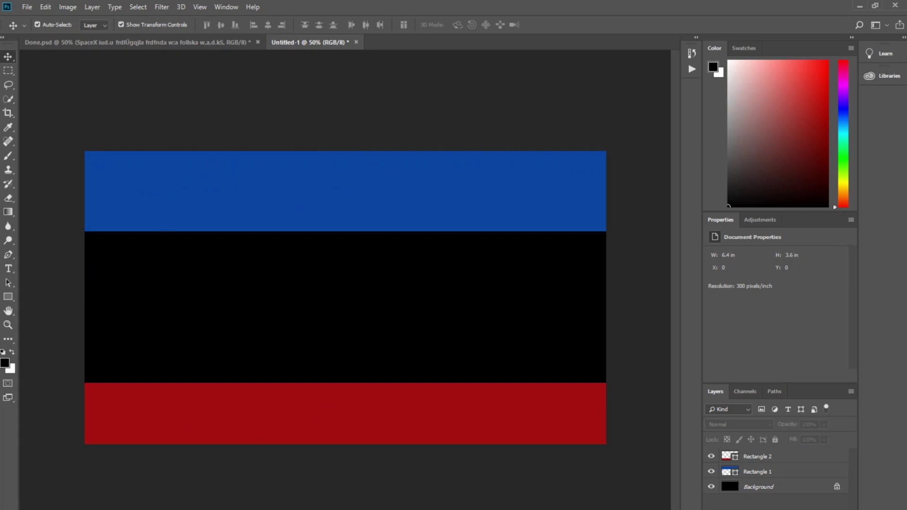
Step: Switch to Chrome and search Google for "fm basuru sinhala font"
{"action": "left_click", "coordinate": [6, 507]}
{"action": "left_click", "coordinate": [290, 507]}
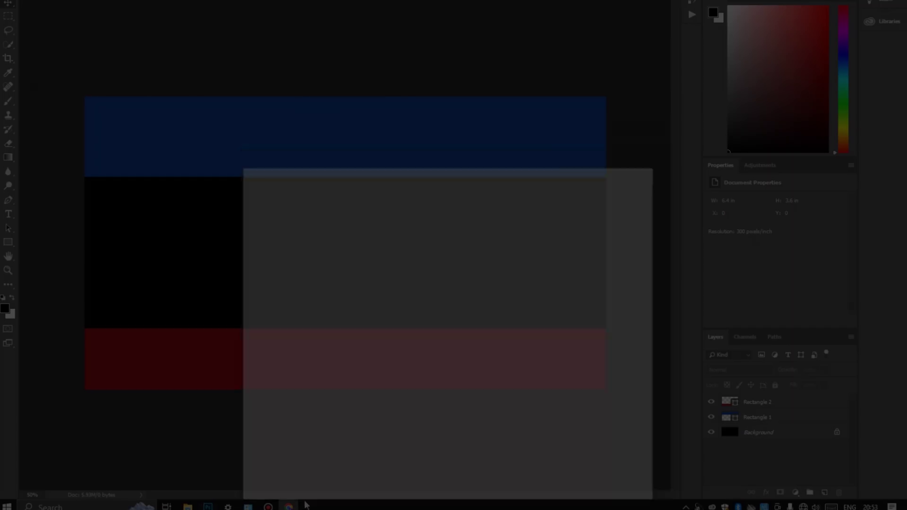
{"action": "left_click", "coordinate": [659, 140]}
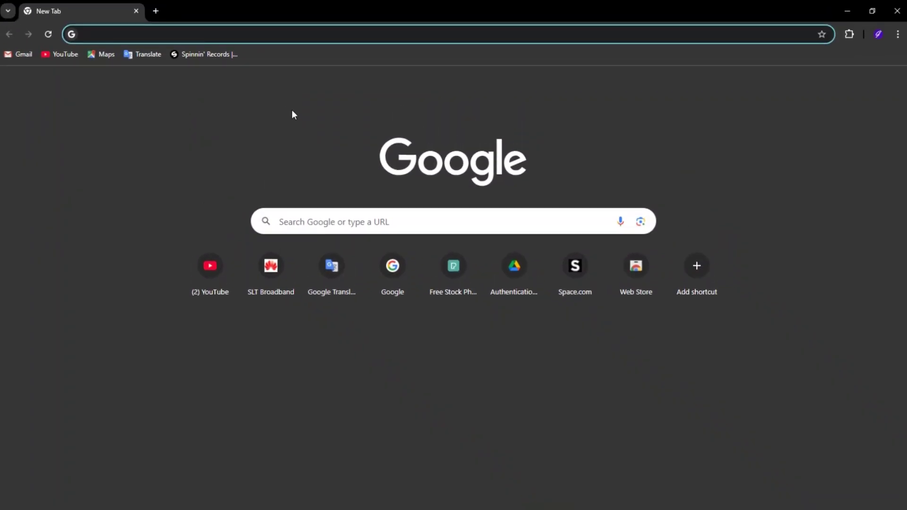
{"action": "type", "text": "fm "}
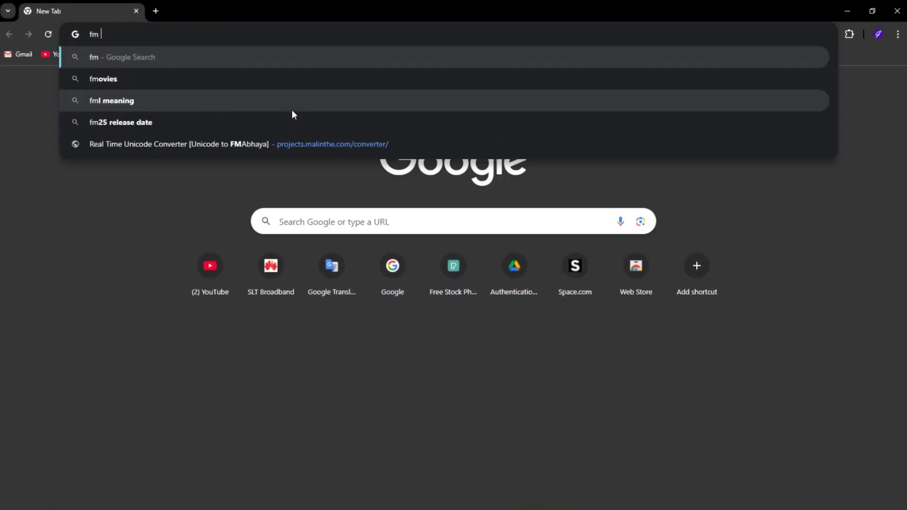
{"action": "type", "text": "basur"}
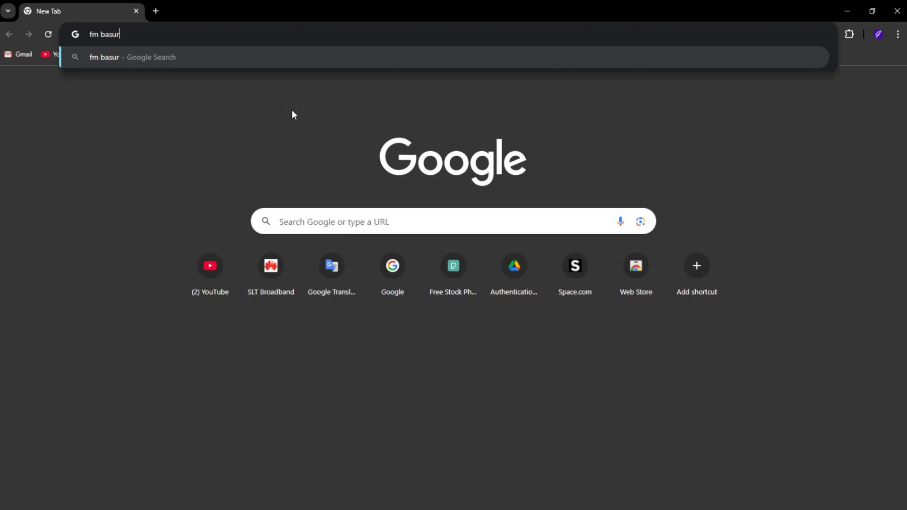
{"action": "type", "text": "u sinhala font"}
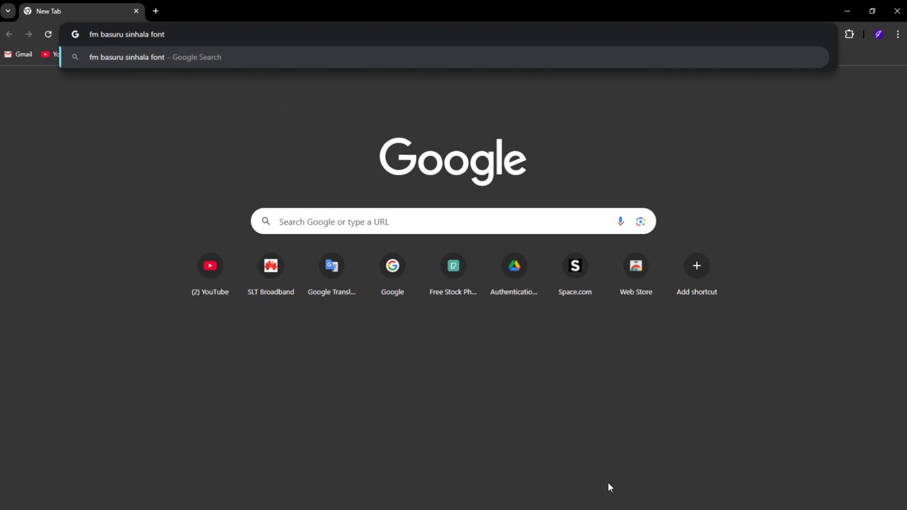
{"action": "key", "text": "Return"}
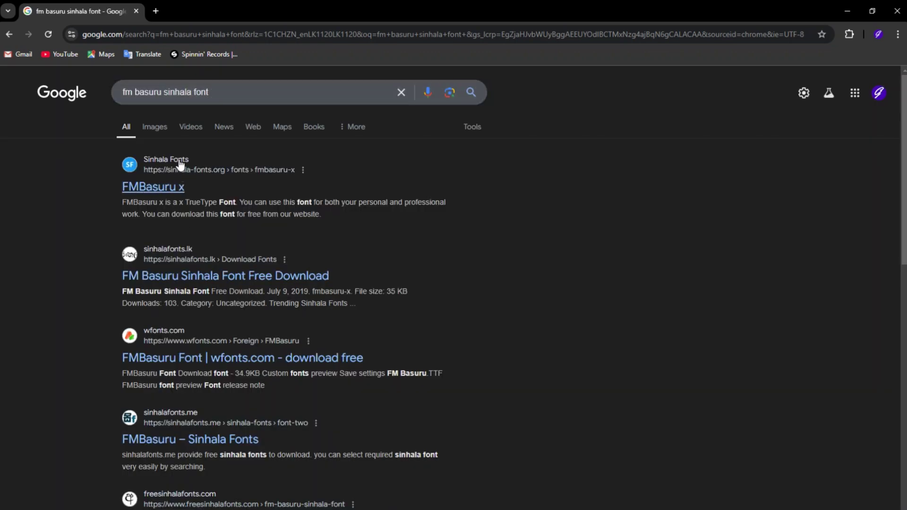
Step: Download the FMBasuru x font from sinhala-fonts.org using the manual download link, and dismiss the advertisement
{"action": "left_click", "coordinate": [166, 187]}
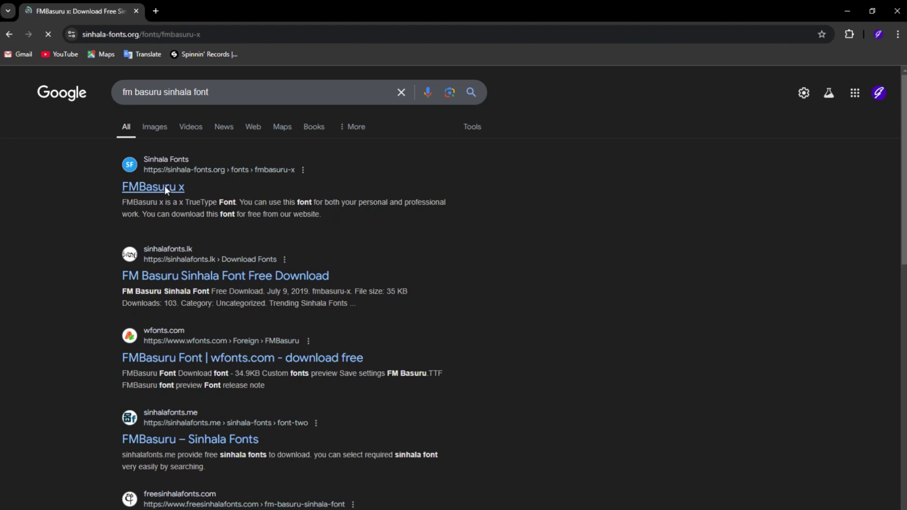
{"action": "scroll", "coordinate": [206, 202], "scroll_direction": "down", "scroll_amount": 4}
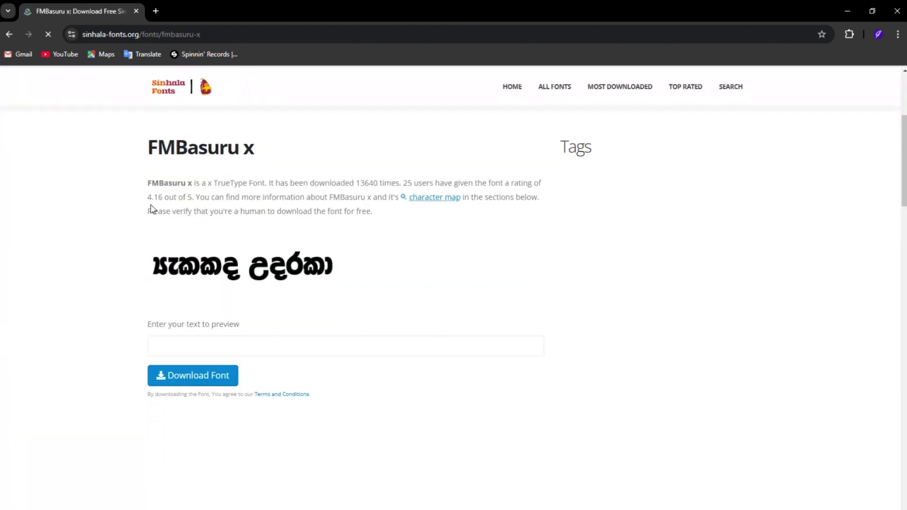
{"action": "left_click", "coordinate": [199, 379]}
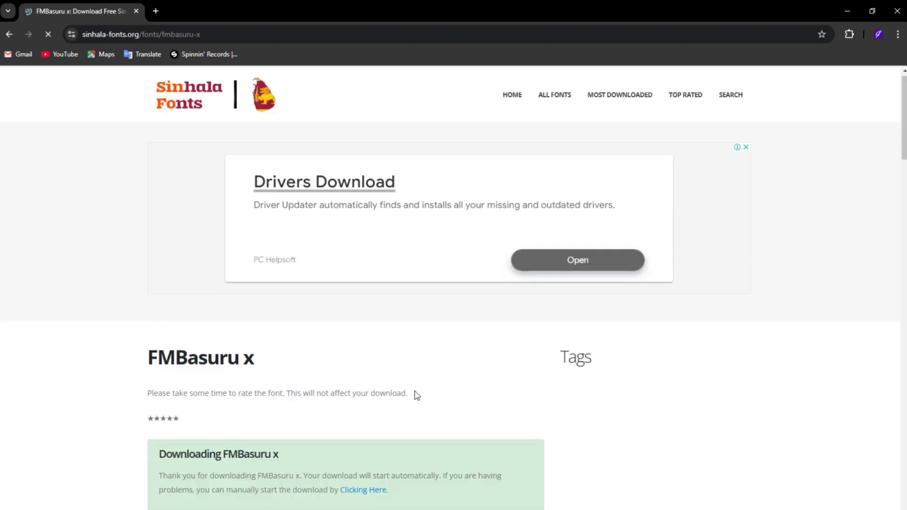
{"action": "scroll", "coordinate": [402, 378], "scroll_direction": "down", "scroll_amount": 3}
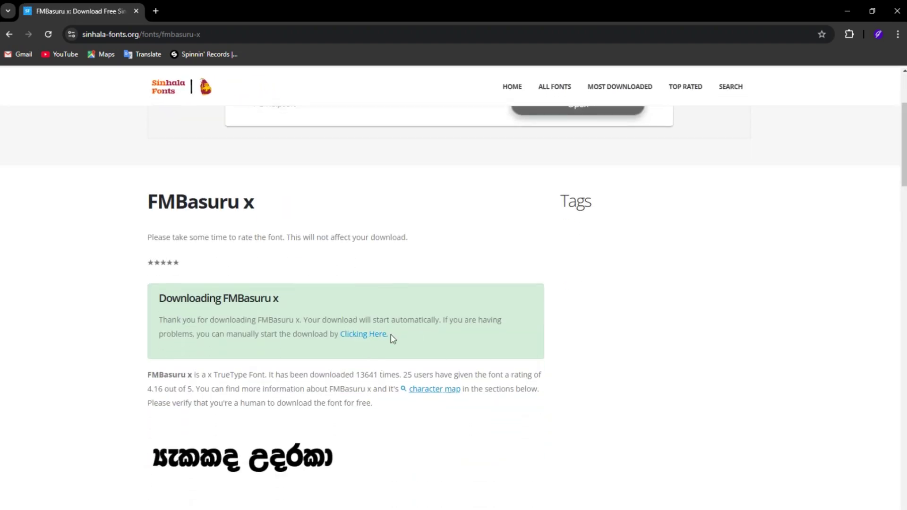
{"action": "left_click", "coordinate": [362, 337]}
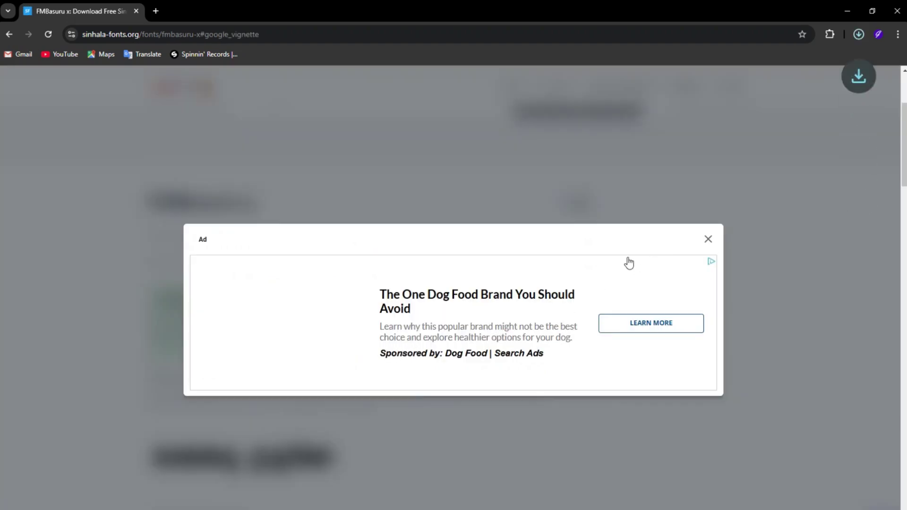
{"action": "left_click", "coordinate": [708, 240]}
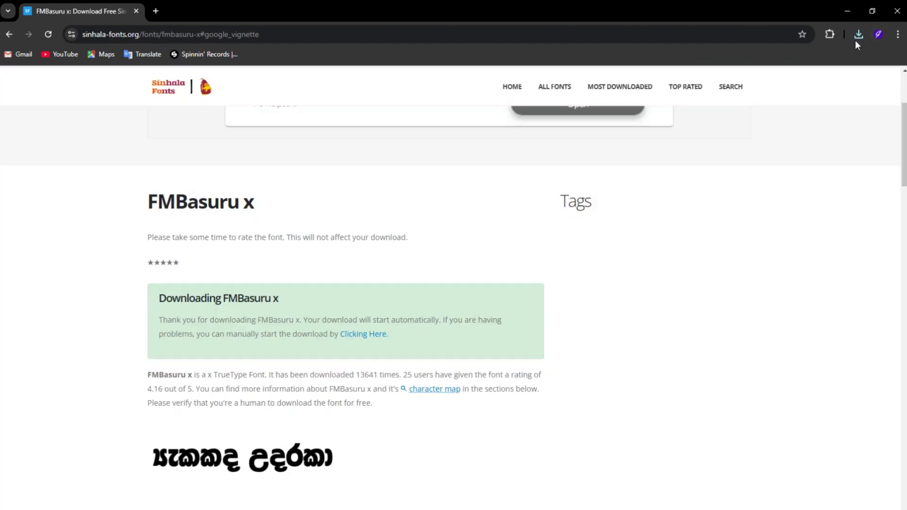
Step: Show the downloaded fmbasuru-x (1).zip in its folder and extract it to the suggested destination
{"action": "left_click", "coordinate": [857, 37]}
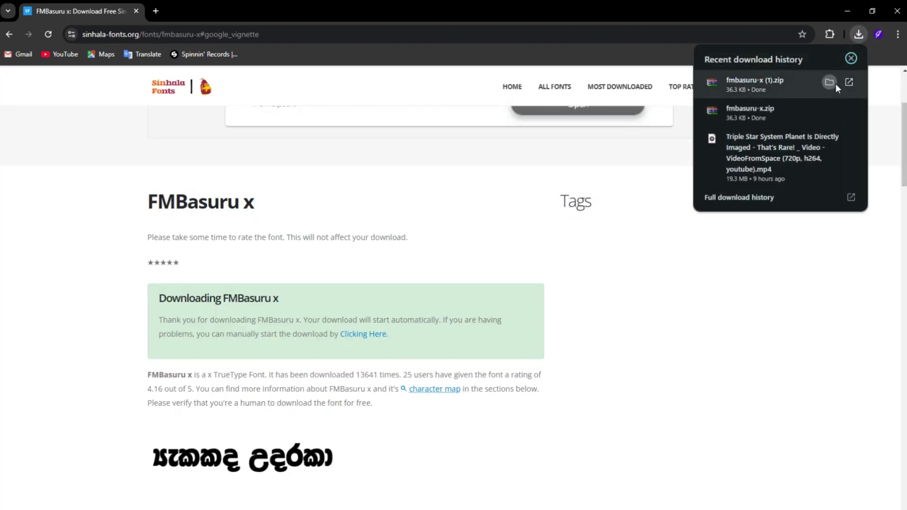
{"action": "left_click", "coordinate": [834, 83]}
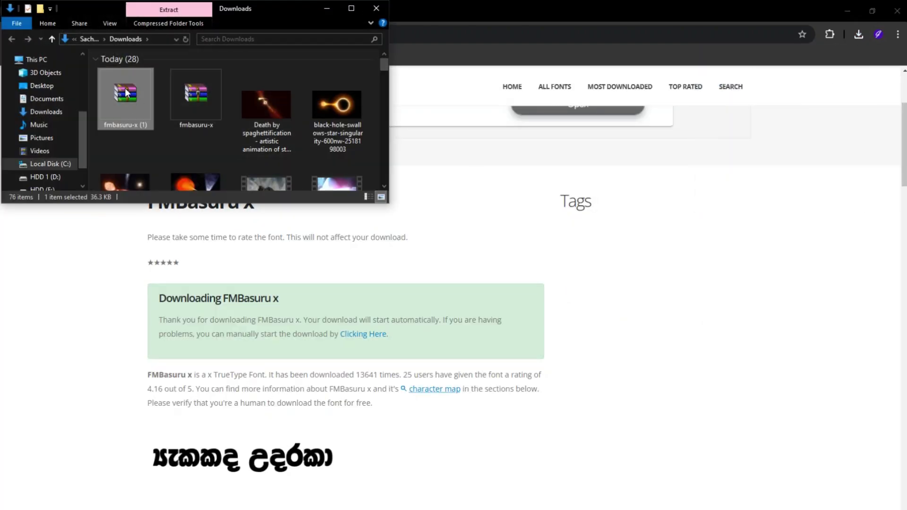
{"action": "right_click", "coordinate": [126, 91]}
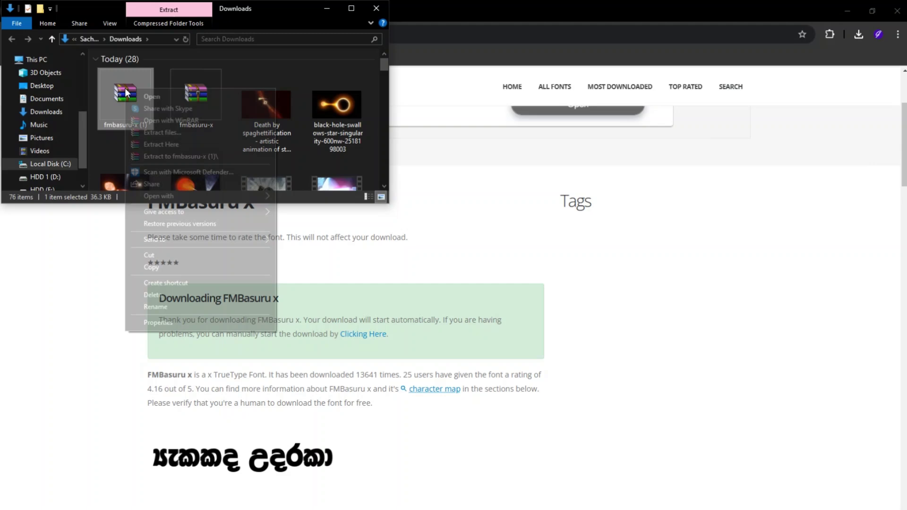
{"action": "left_click", "coordinate": [173, 134]}
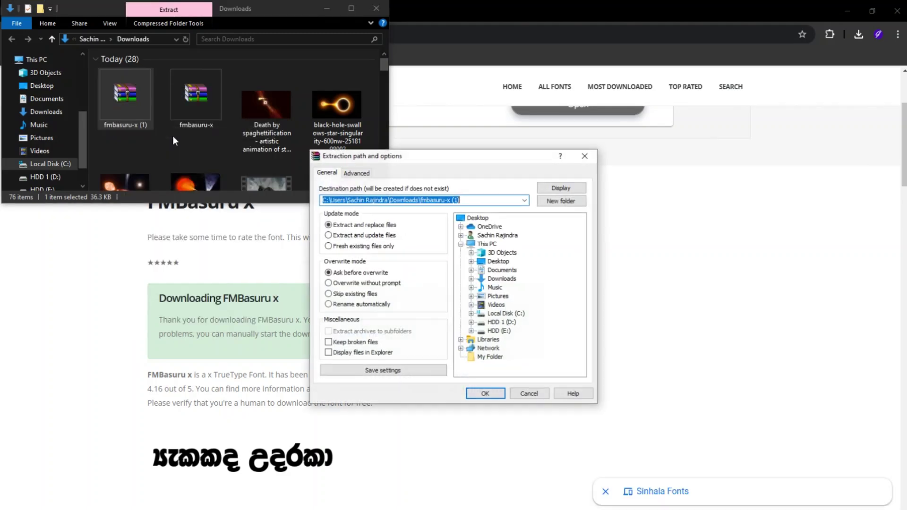
{"action": "key", "text": "Return"}
Step: Open the FMBasuru x TrueType file from the extracted folder and install the font
{"action": "double_click", "coordinate": [127, 111]}
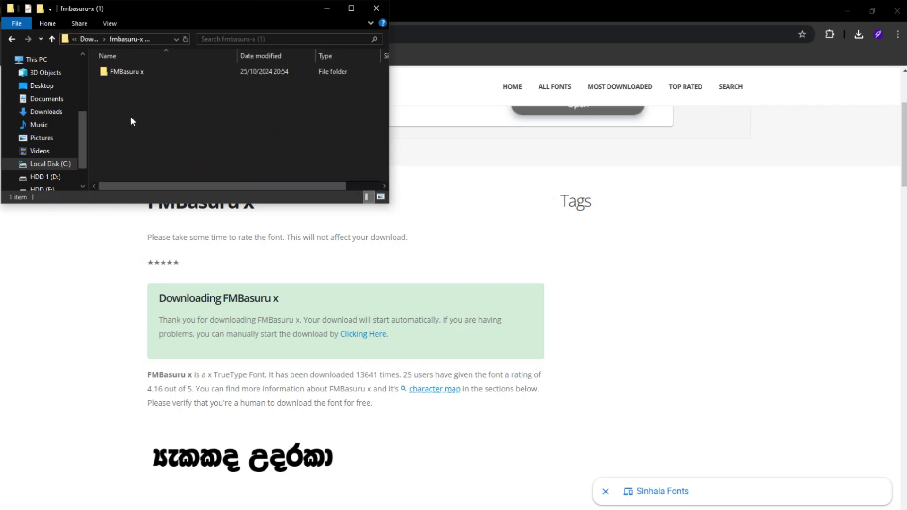
{"action": "double_click", "coordinate": [125, 75]}
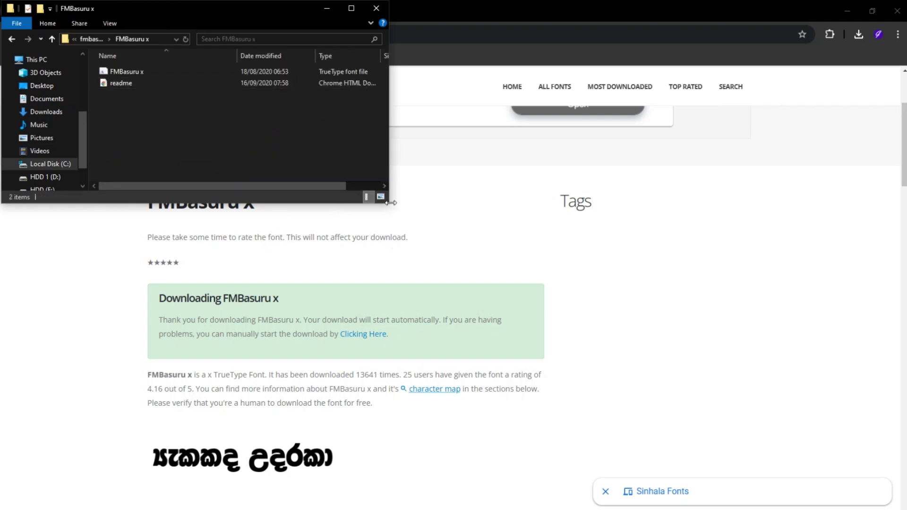
{"action": "left_click_drag", "start_coordinate": [391, 201], "coordinate": [575, 330]}
{"action": "double_click", "coordinate": [127, 72]}
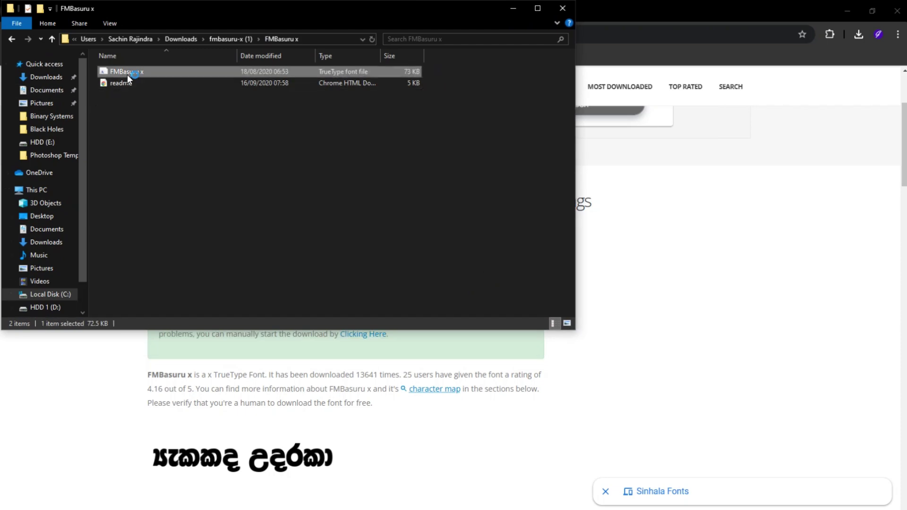
{"action": "left_click", "coordinate": [59, 42]}
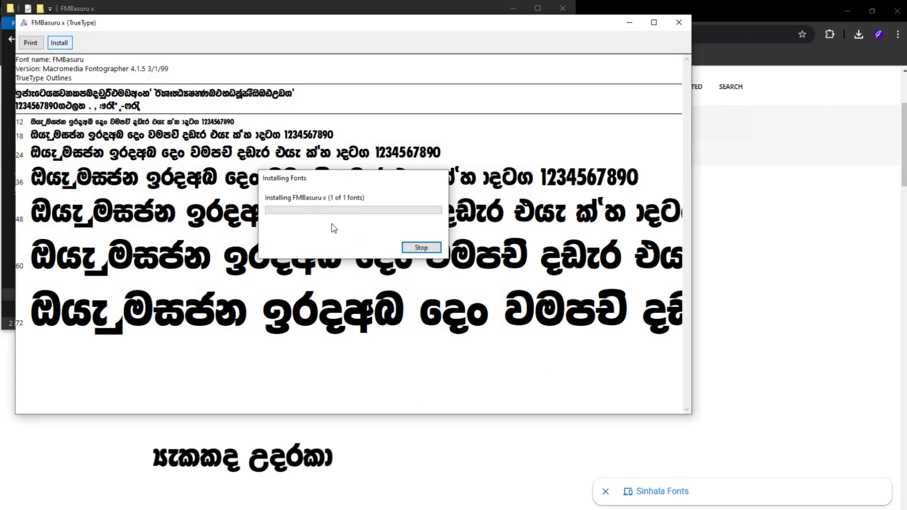
Step: Switch to Photoshop and create an area text box in FMBasuru that fills the blue banner's rectangle
{"action": "left_click", "coordinate": [629, 24]}
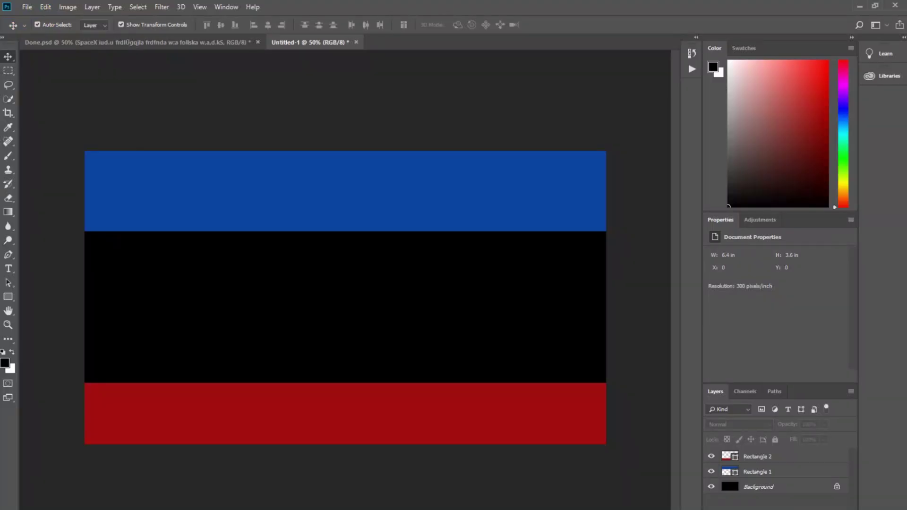
{"action": "left_click", "coordinate": [192, 166]}
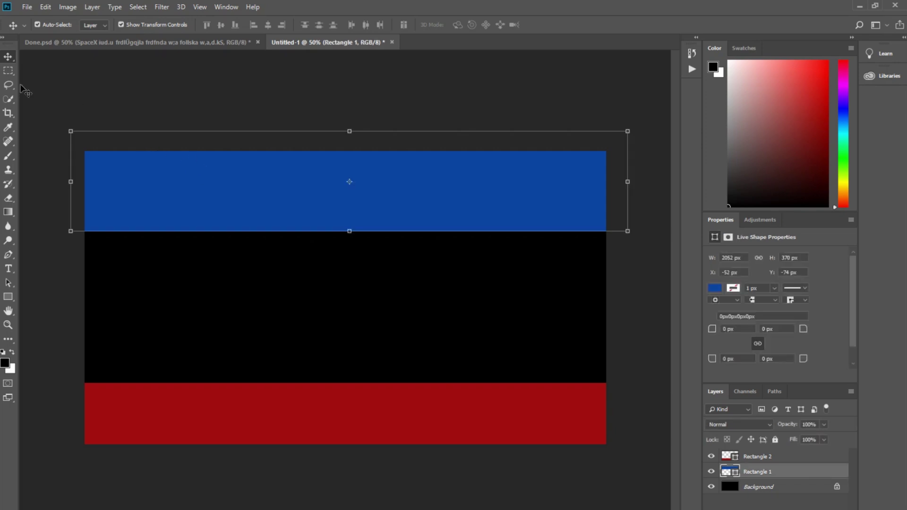
{"action": "left_click", "coordinate": [9, 269]}
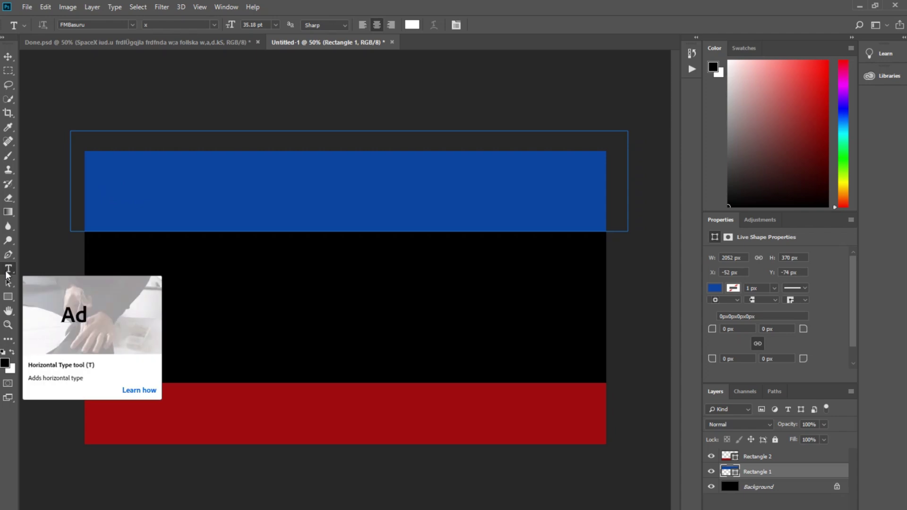
{"action": "left_click", "coordinate": [109, 188]}
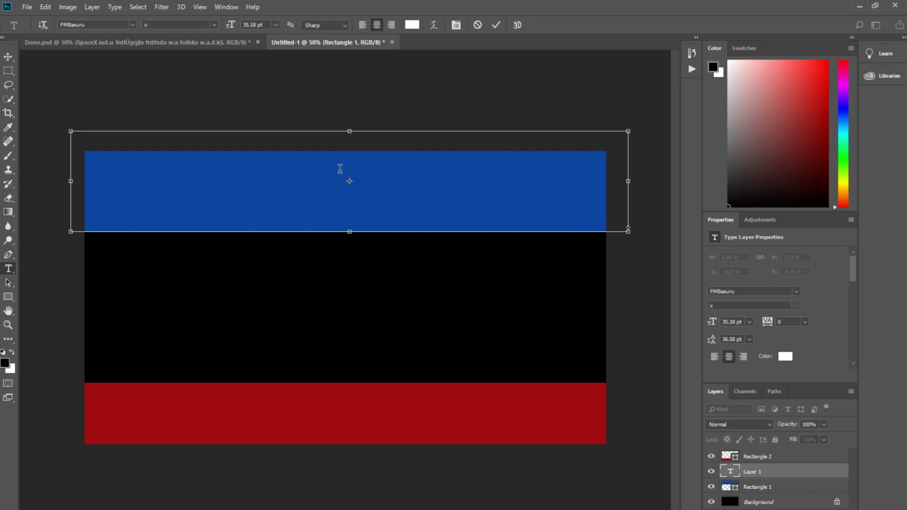
Step: Enter trial characters in the text box, delete them, and enter the single placeholder character w
{"action": "type", "text": "Y!ddddY"}
{"action": "key", "text": "BackSpace"}
{"action": "key", "text": "BackSpace"}
{"action": "key", "text": "BackSpace"}
{"action": "key", "text": "BackSpace"}
{"action": "key", "text": "BackSpace"}
{"action": "key", "text": "BackSpace"}
{"action": "key", "text": "BackSpace"}
{"action": "type", "text": "d"}
Step: Place the red banner's layer below the text layer and shift the blue banner slightly down
{"action": "left_click_drag", "start_coordinate": [752, 458], "coordinate": [753, 484]}
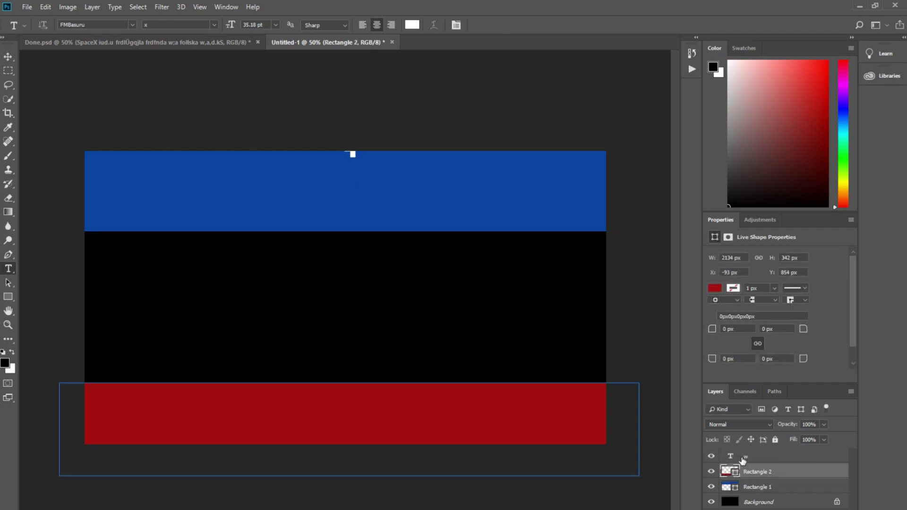
{"action": "left_click", "coordinate": [744, 460]}
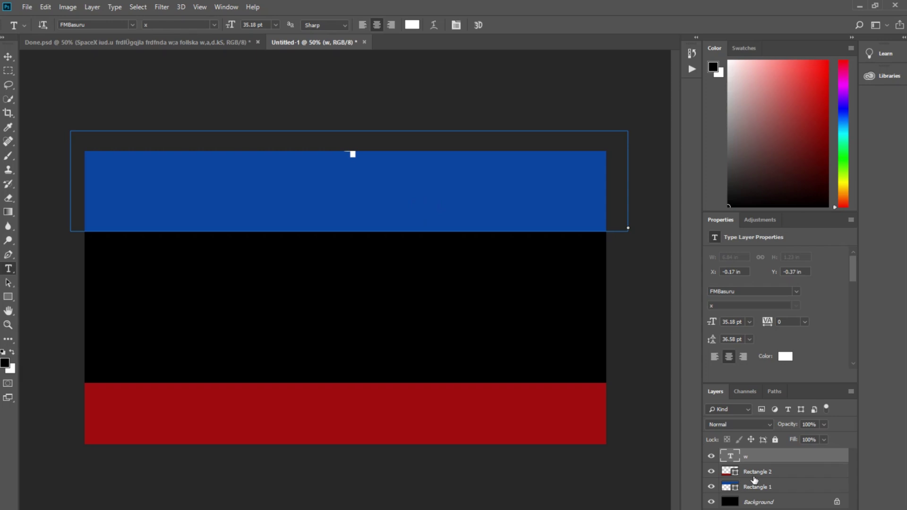
{"action": "key", "text": "v"}
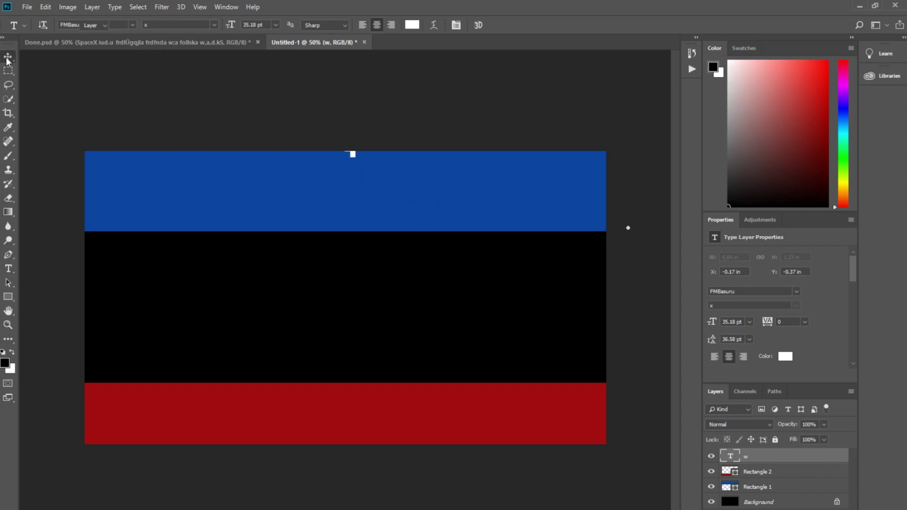
{"action": "left_click_drag", "start_coordinate": [346, 211], "coordinate": [349, 214]}
{"action": "left_click", "coordinate": [737, 456]}
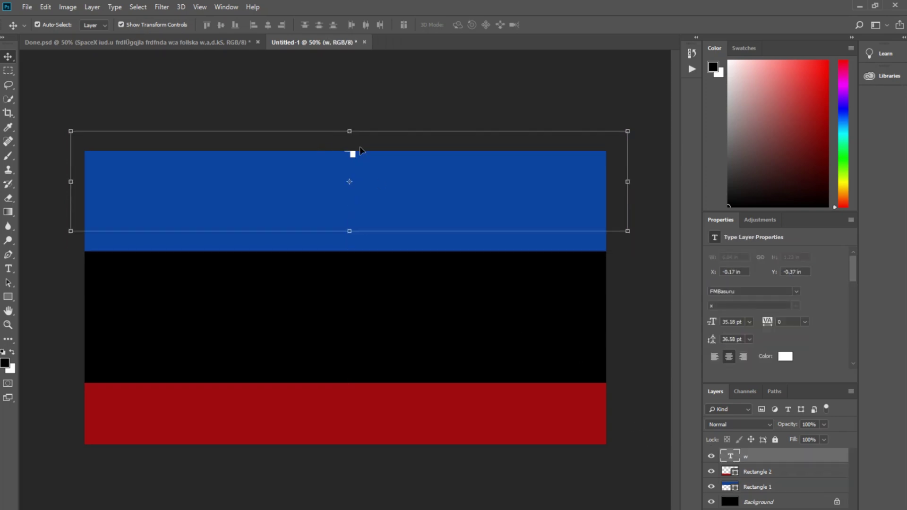
Step: Move the text layer down so its character sits inside the blue banner, and nudge it slightly left
{"action": "key", "text": "shift+Down"}
{"action": "key", "text": "shift+Down"}
{"action": "key", "text": "shift+Down"}
{"action": "key", "text": "shift+Down"}
{"action": "key", "text": "shift+Down"}
{"action": "key", "text": "shift+Down"}
{"action": "key", "text": "shift+Down"}
{"action": "key", "text": "shift+Down"}
{"action": "key", "text": "shift+Down"}
{"action": "key", "text": "shift+Down"}
{"action": "key", "text": "shift+Down"}
{"action": "key", "text": "shift+Down"}
{"action": "key", "text": "shift+Down"}
{"action": "key", "text": "shift+Down"}
{"action": "key", "text": "shift+Down"}
{"action": "key", "text": "shift+Down"}
{"action": "key", "text": "shift+Down"}
{"action": "key", "text": "shift+Down"}
{"action": "key", "text": "shift+Down"}
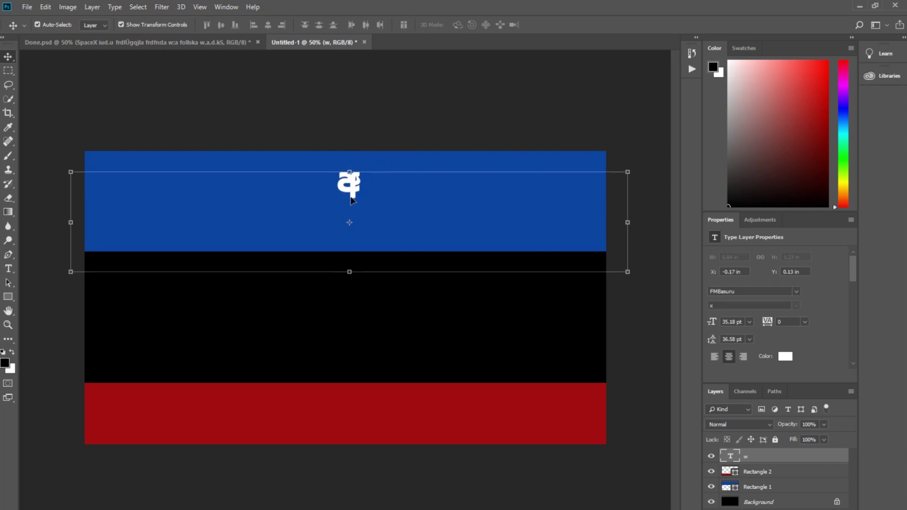
{"action": "mouse_move", "coordinate": [352, 200]}
{"action": "left_mouse_down"}
{"action": "mouse_move", "coordinate": [222, 201]}
{"action": "mouse_move", "coordinate": [364, 200]}
{"action": "mouse_move", "coordinate": [346, 201]}
{"action": "left_mouse_up"}
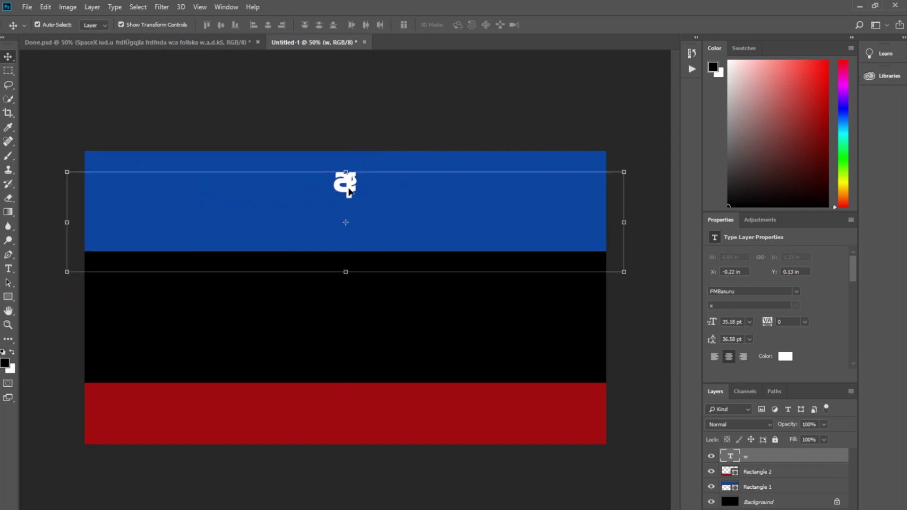
Step: Delete the placeholder character in the blue banner's text box and enter a single trial character again
{"action": "key", "text": "t"}
{"action": "left_click", "coordinate": [354, 187]}
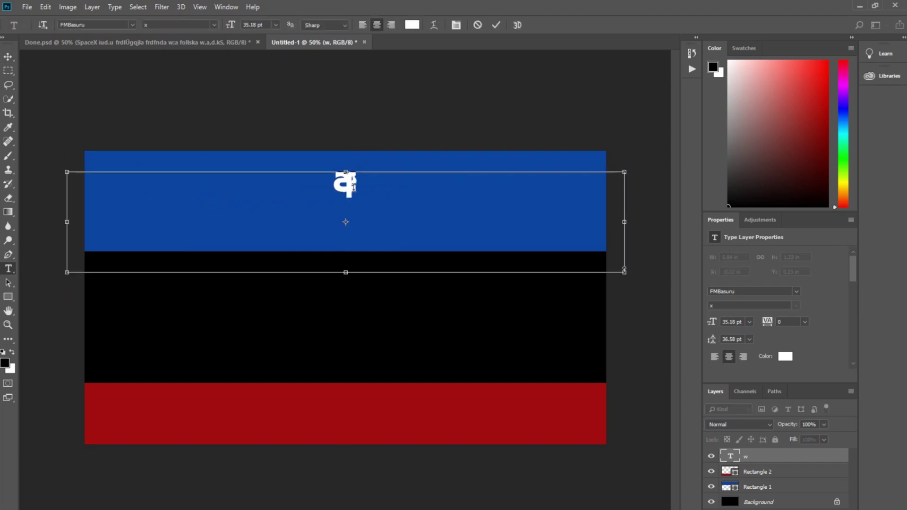
{"action": "key", "text": "BackSpace"}
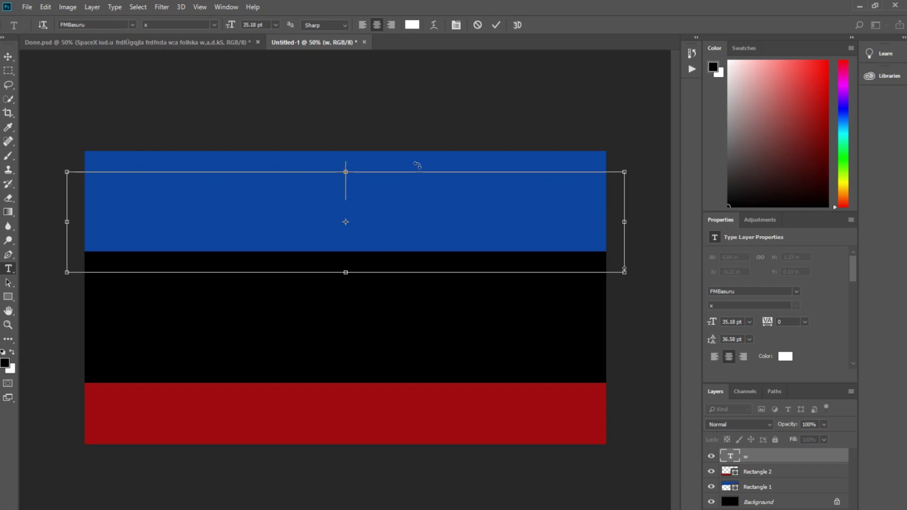
{"action": "type", "text": "l"}
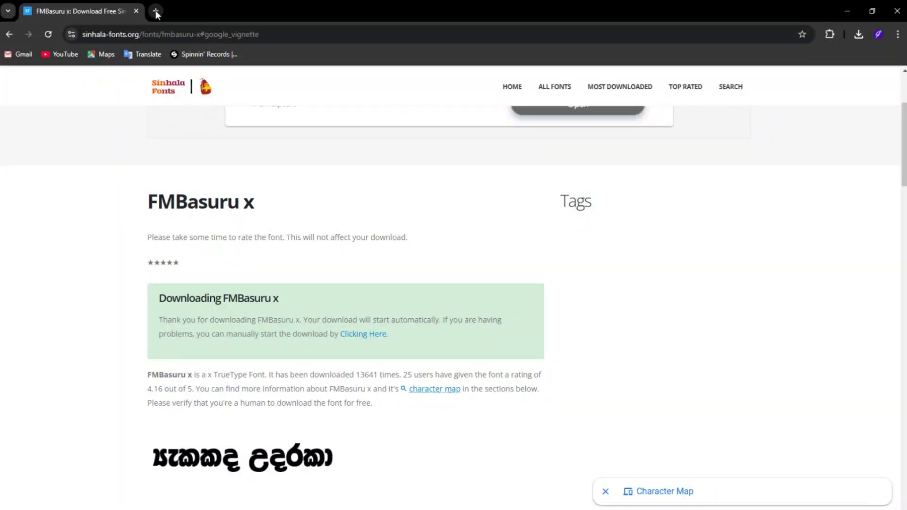
Step: Switch to Chrome and search Google for "unicode to fmabhaya" in a new tab
{"action": "left_click", "coordinate": [156, 11]}
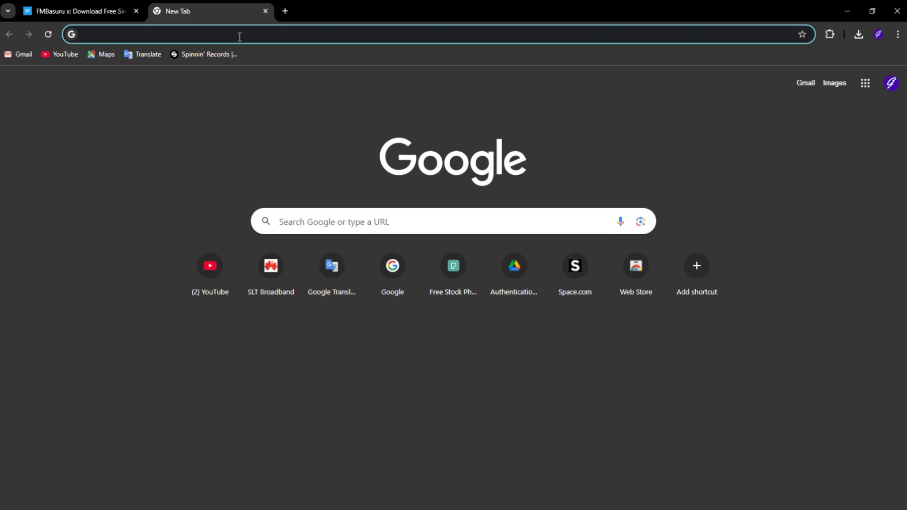
{"action": "type", "text": "unico"}
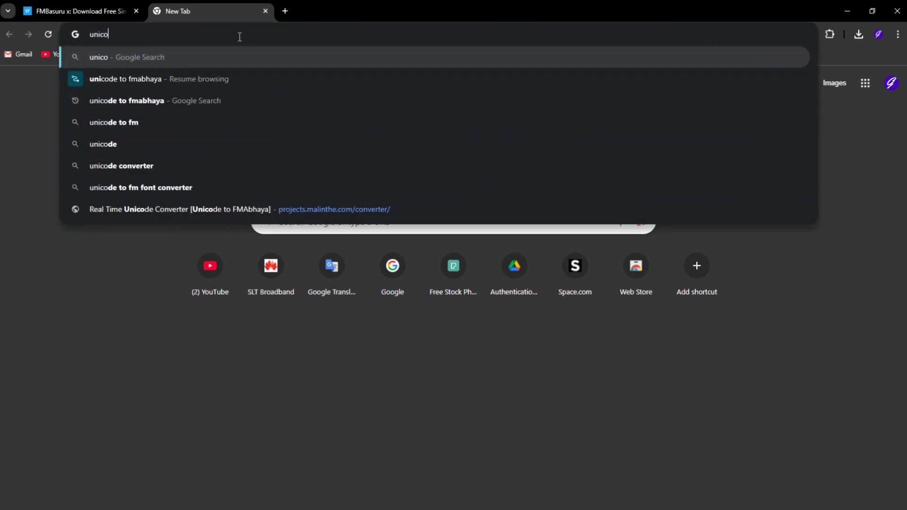
{"action": "key", "text": "Down"}
{"action": "key", "text": "Return"}
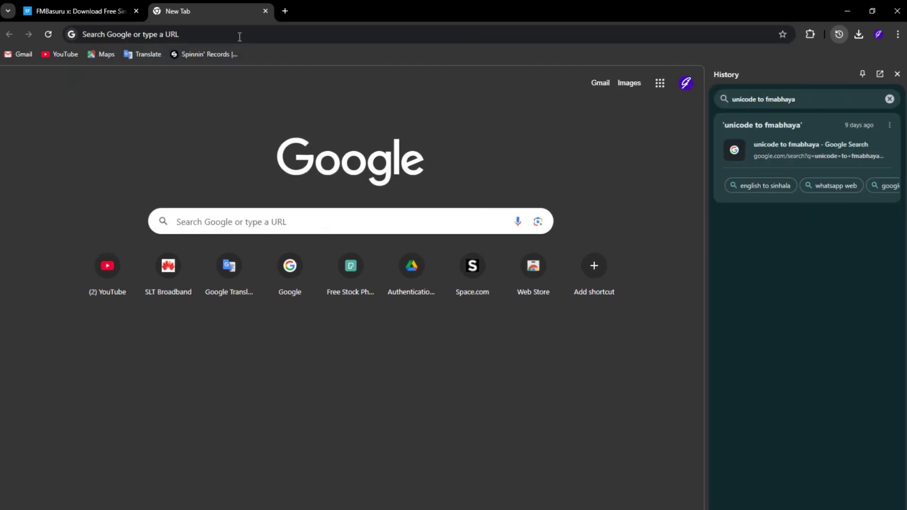
{"action": "left_click", "coordinate": [211, 31]}
{"action": "type", "text": "unicode"}
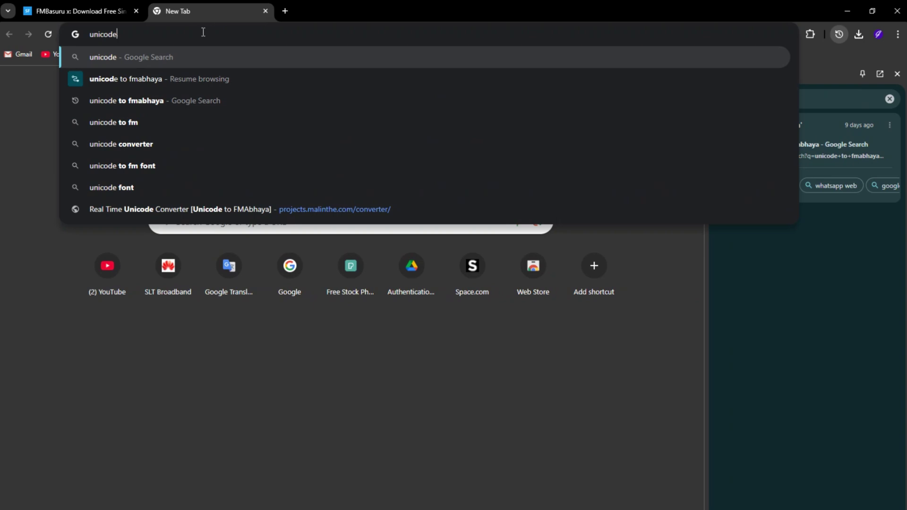
{"action": "key", "text": "Down"}
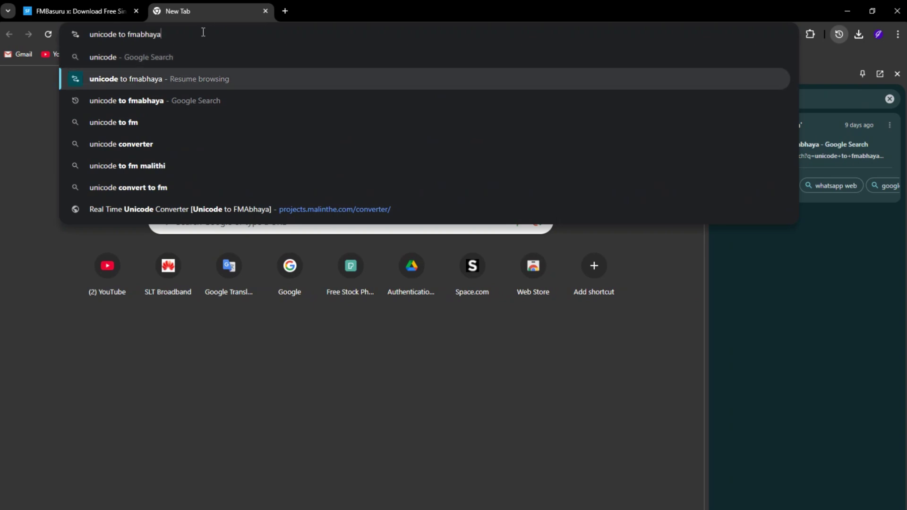
{"action": "key", "text": "Return"}
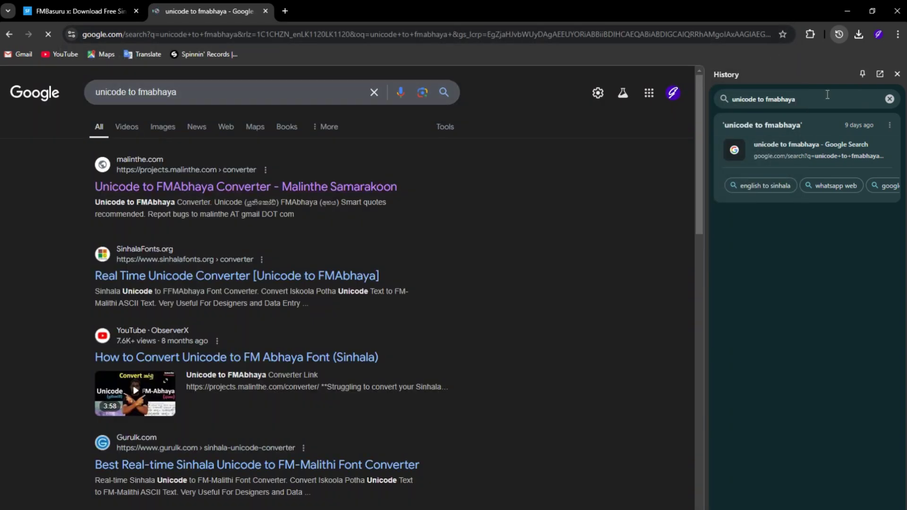
Step: Dismiss the browsing history and open the Unicode to FMAbhaya Converter from the first result, ready for Unicode input
{"action": "left_click", "coordinate": [897, 74]}
{"action": "left_click", "coordinate": [247, 189]}
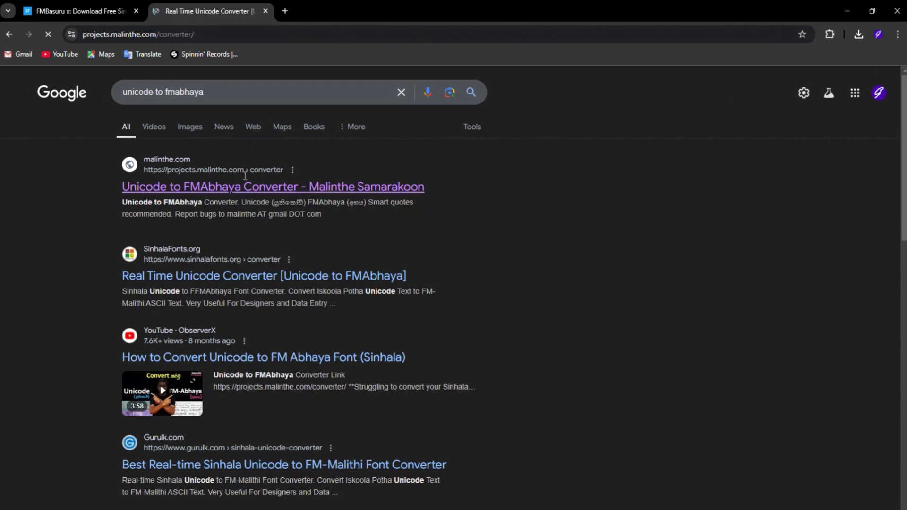
{"action": "left_click", "coordinate": [198, 189]}
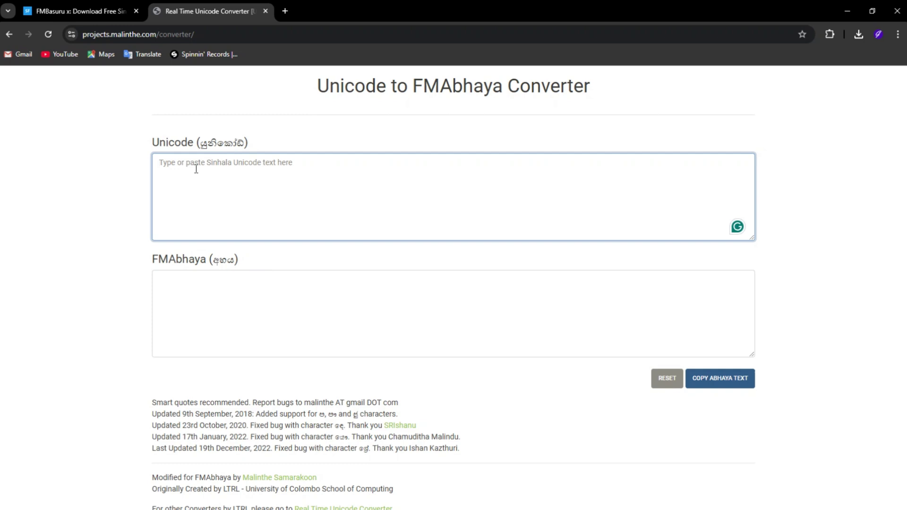
Step: Search for "helakru" in another new tab and open helakuru.lk with its Unicode font text field ready for input
{"action": "left_click", "coordinate": [285, 12]}
{"action": "type", "text": "h"}
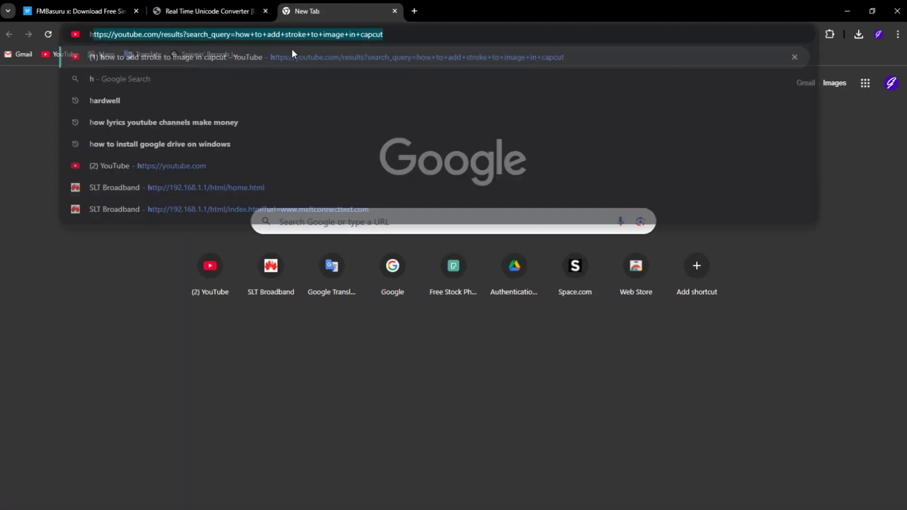
{"action": "type", "text": "elakru"}
{"action": "key", "text": "Return"}
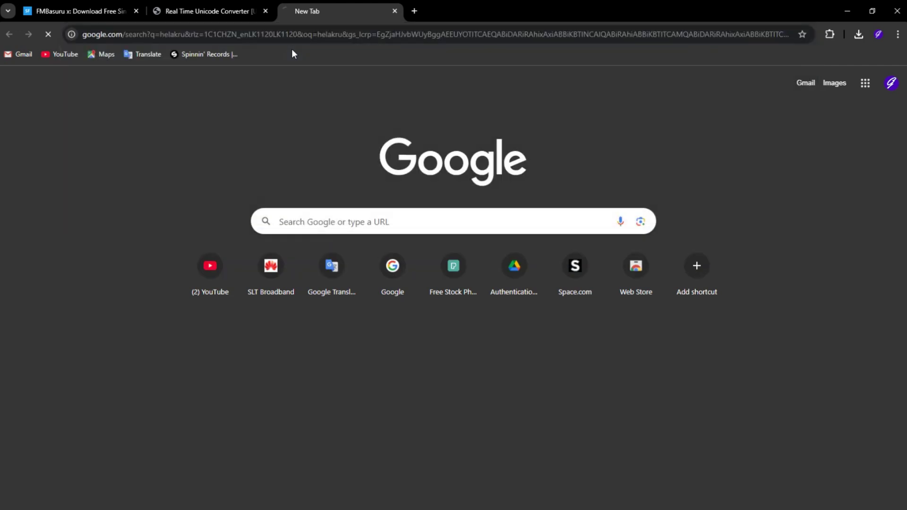
{"action": "left_click", "coordinate": [171, 218]}
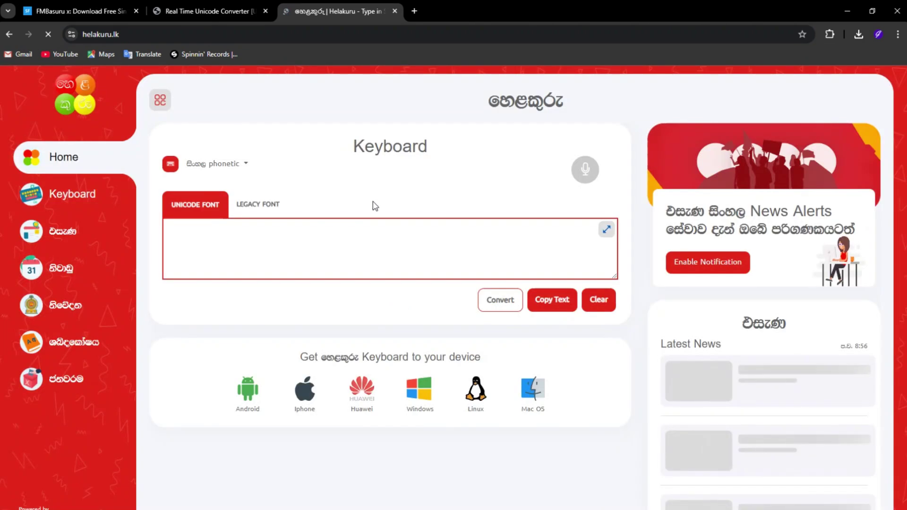
{"action": "left_click", "coordinate": [265, 244]}
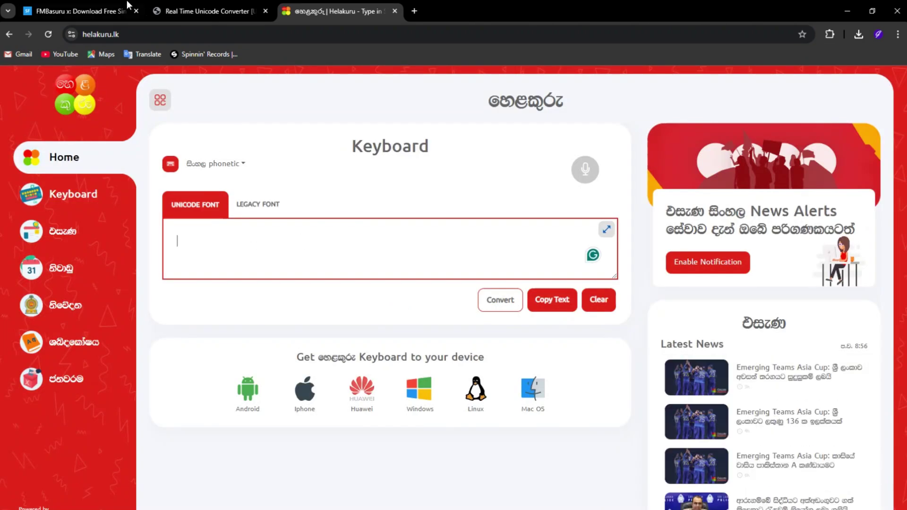
Step: Switch to Photoshop and review the headline wording in Done.psd
{"action": "key", "text": "alt+Tab"}
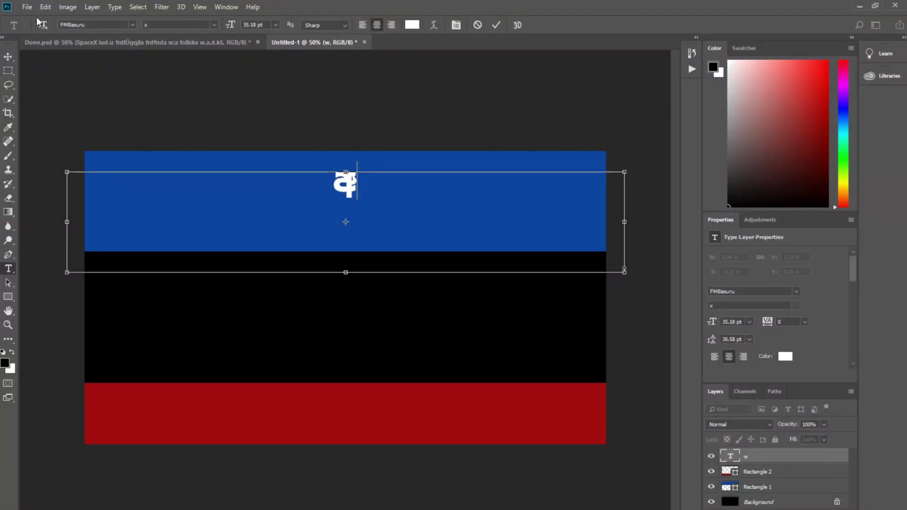
{"action": "left_click", "coordinate": [66, 43]}
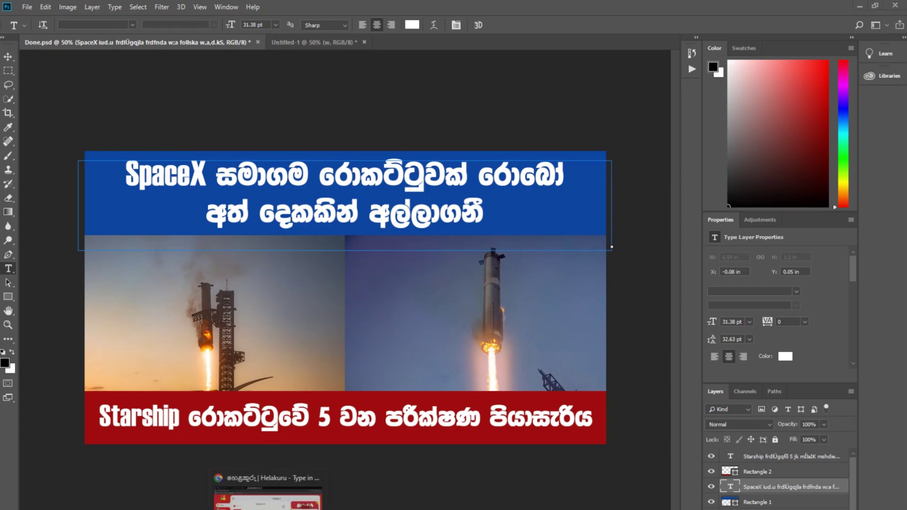
{"action": "left_click", "coordinate": [268, 496]}
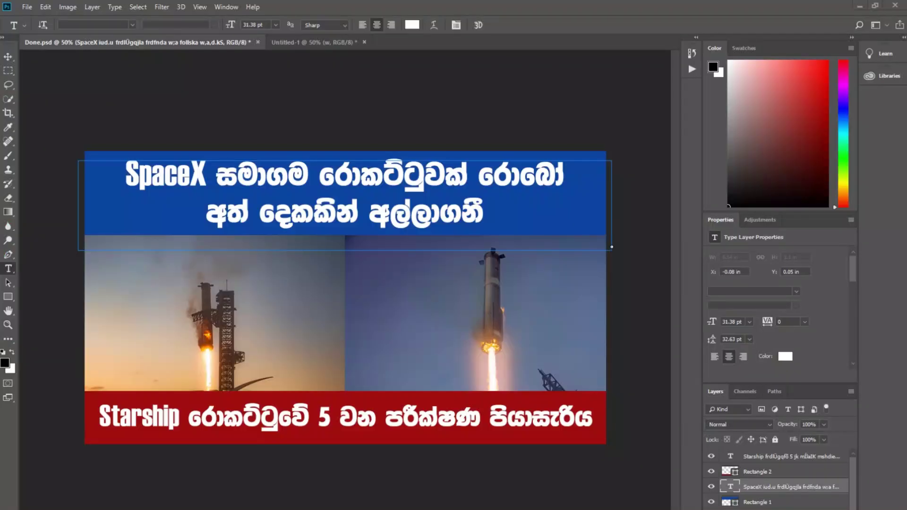
Step: In the Untitled-1 document, replace the placeholder in the blue banner's text box with "SpaceX" in the Haettenschweiler font
{"action": "left_click", "coordinate": [299, 43]}
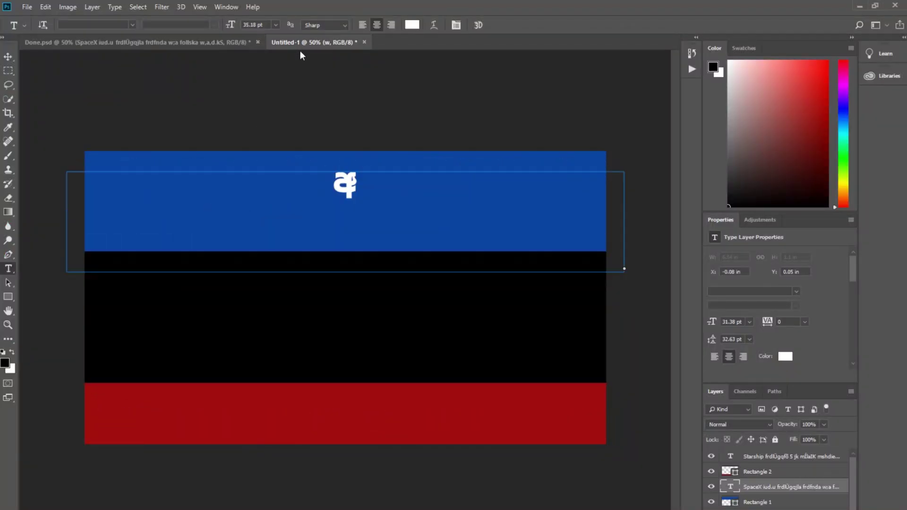
{"action": "left_click", "coordinate": [346, 185]}
{"action": "key", "text": "BackSpace"}
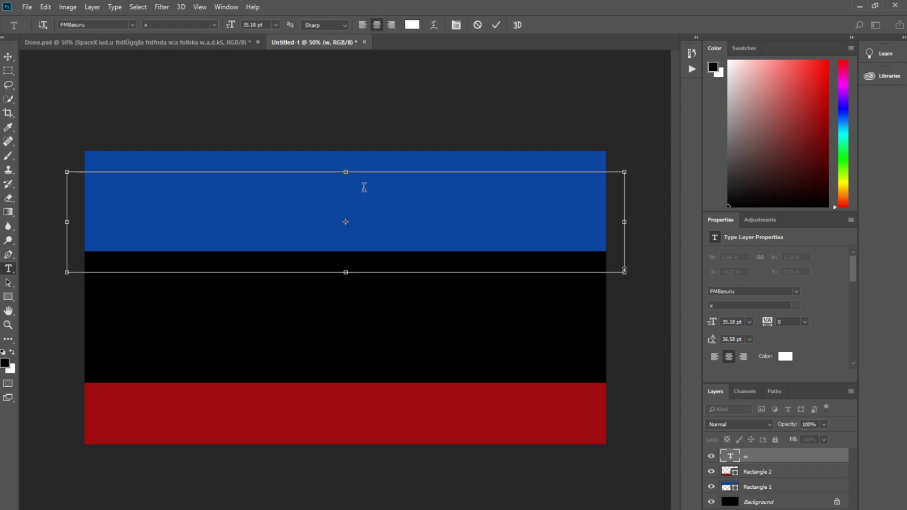
{"action": "left_click", "coordinate": [796, 291]}
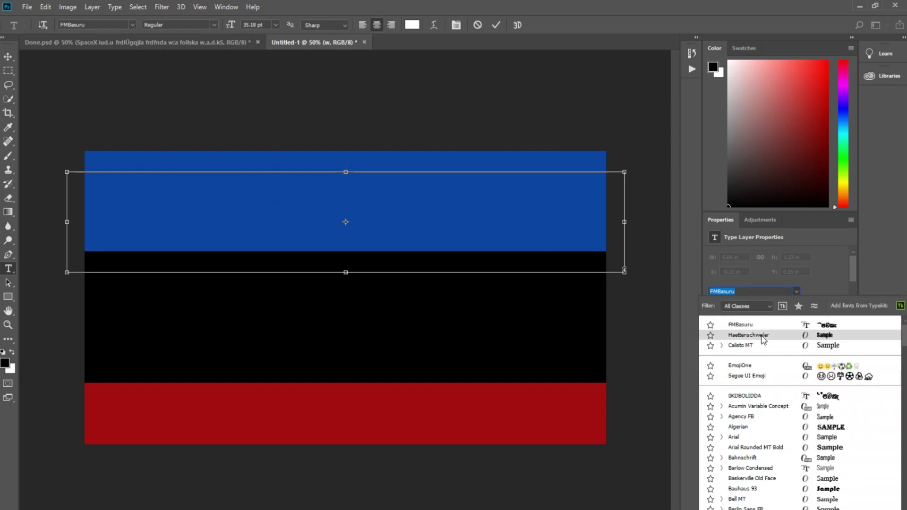
{"action": "left_click", "coordinate": [762, 336]}
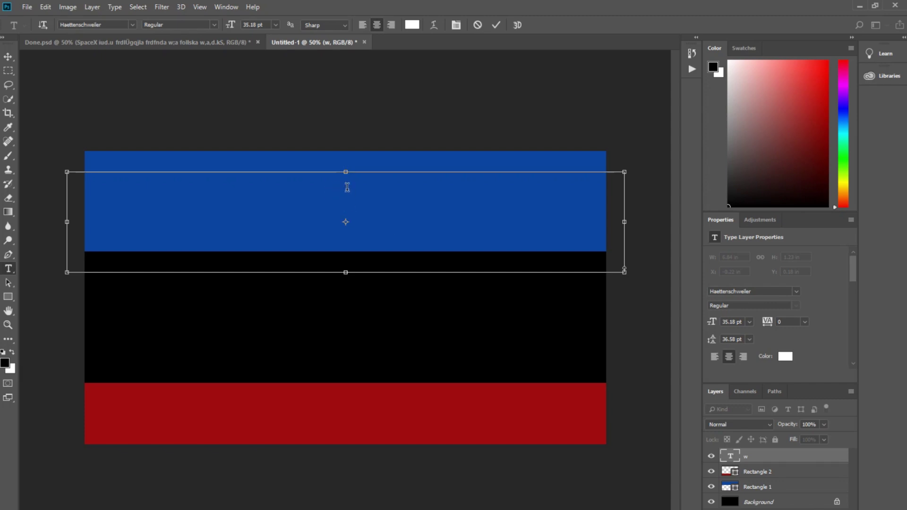
{"action": "type", "text": "SpaceX"}
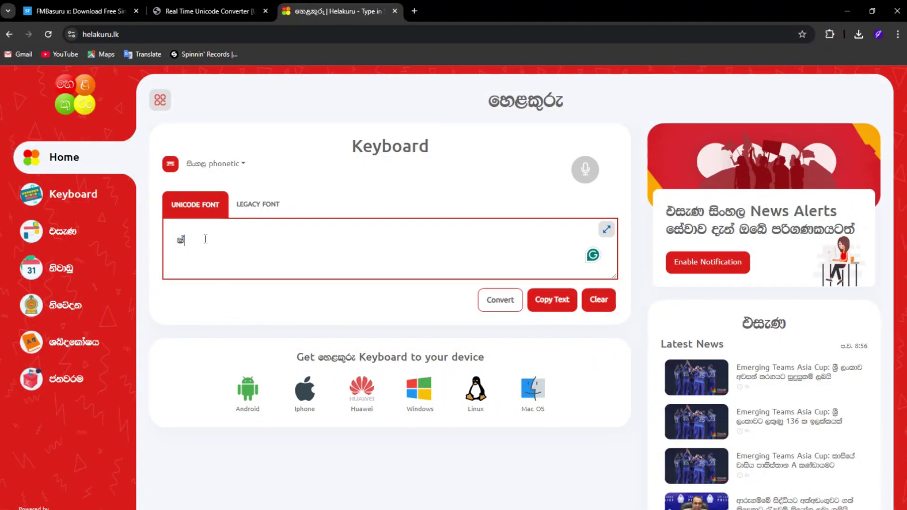
Step: Write "සමාගම රොකට්ටුවක් රොබෝ අත් දෙකකින් අල්ලාගනී" in helakuru.lk's Unicode font field and copy the text
{"action": "key", "text": "BackSpace"}
{"action": "type", "text": "samaagam ratharokattuwak"}
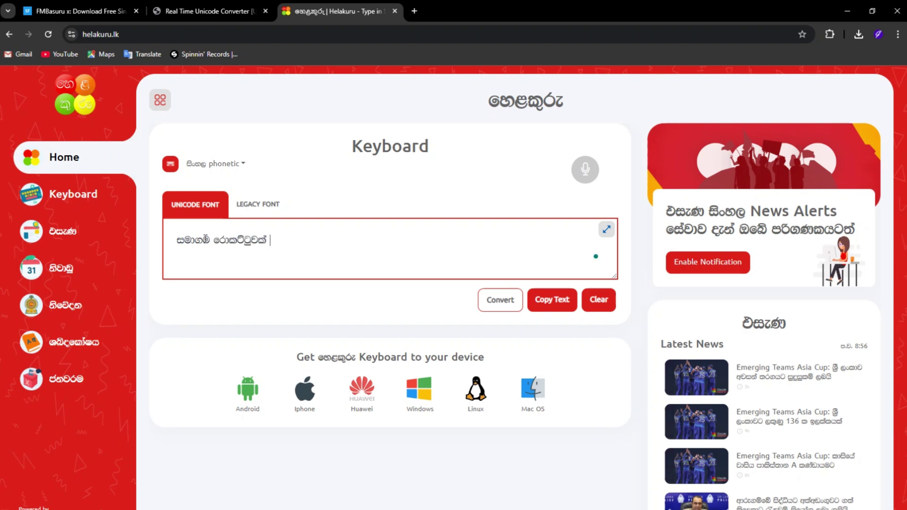
{"action": "type", "text": " robo ath dekak"}
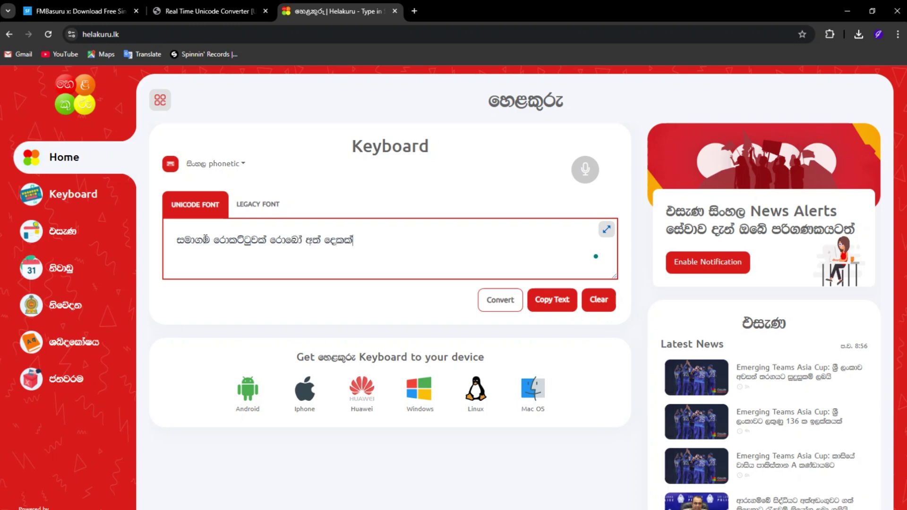
{"action": "type", "text": "in allaa"}
{"action": "left_click", "coordinate": [554, 308]}
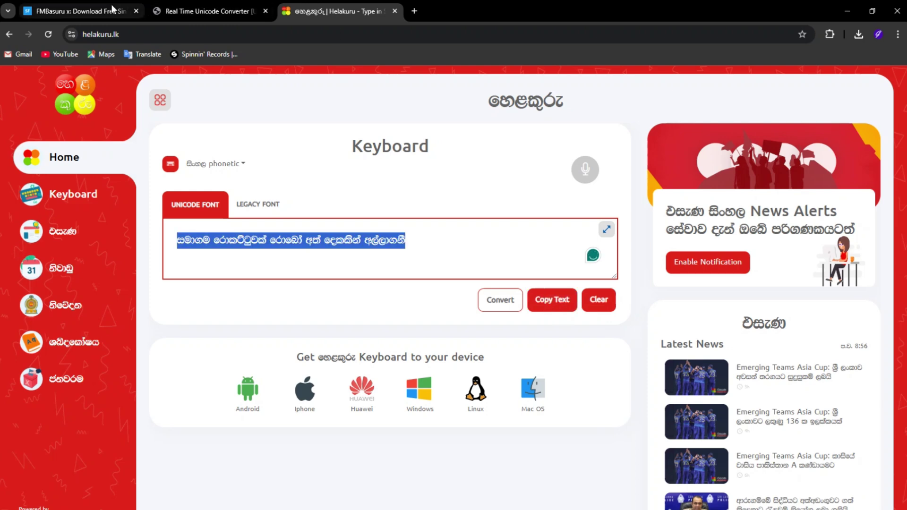
Step: Paste the Sinhala sentence into the Unicode to FMAbhaya Converter, copy the converted FMAbhaya text and switch to Photoshop
{"action": "left_click", "coordinate": [203, 12]}
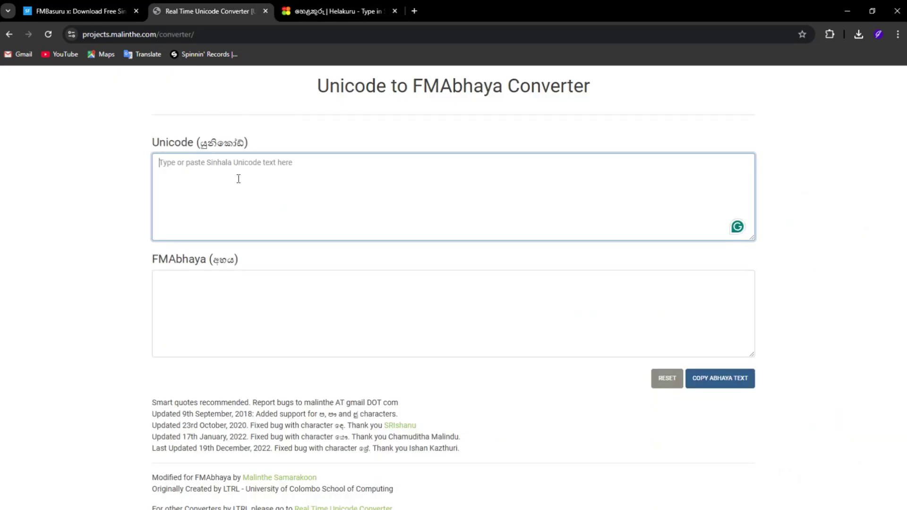
{"action": "type", "text": "සමාගම රොකට්ටුවක් රොබෝ අත් දෙකකින් අල්ලාගනී"}
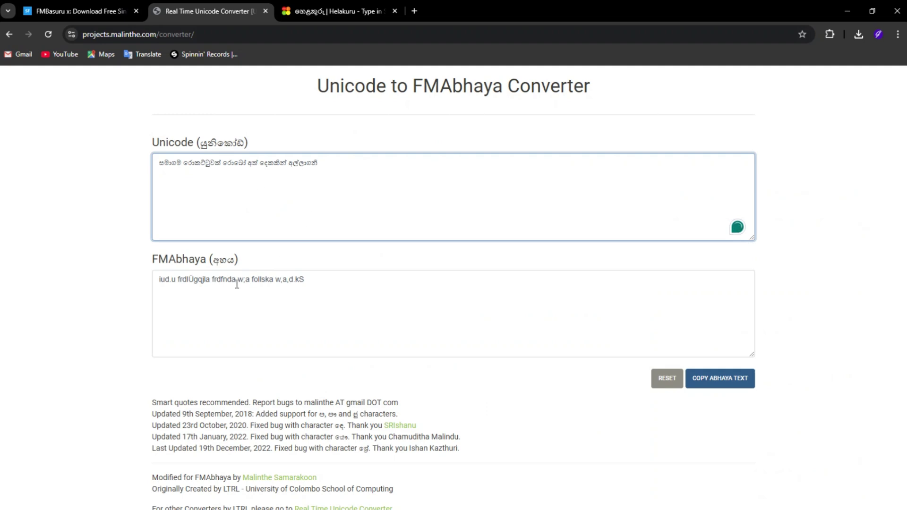
{"action": "left_click", "coordinate": [315, 284]}
{"action": "left_click_drag", "start_coordinate": [313, 284], "coordinate": [151, 282]}
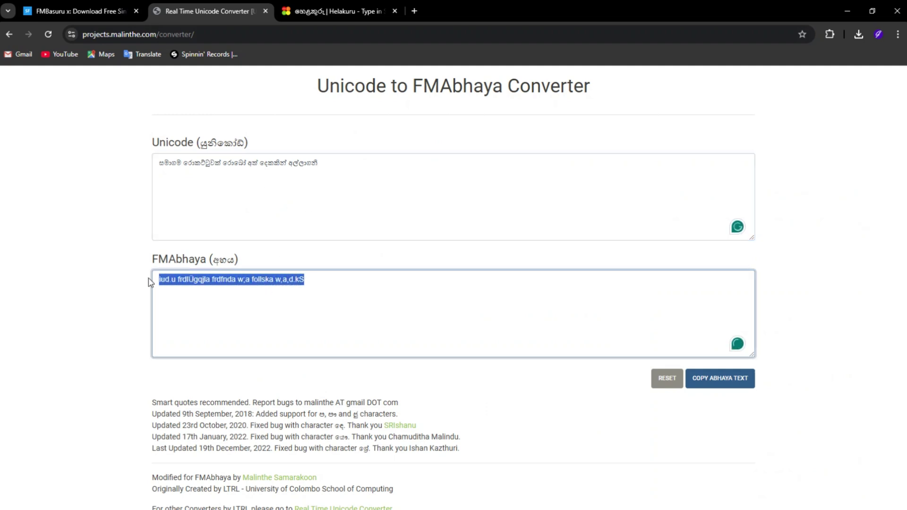
{"action": "left_click", "coordinate": [291, 303]}
{"action": "left_click_drag", "start_coordinate": [310, 280], "coordinate": [111, 276]}
{"action": "left_click", "coordinate": [699, 378]}
{"action": "key", "text": "alt+Tab"}
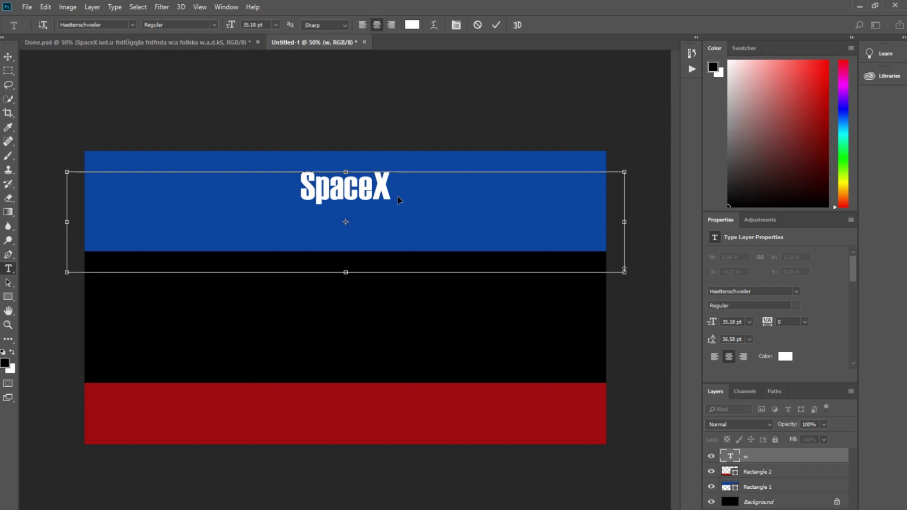
Step: Paste the converted text after "SpaceX" in the headline, set that pasted part to the FMBasuru font and commit the text
{"action": "key", "text": "ctrl+v"}
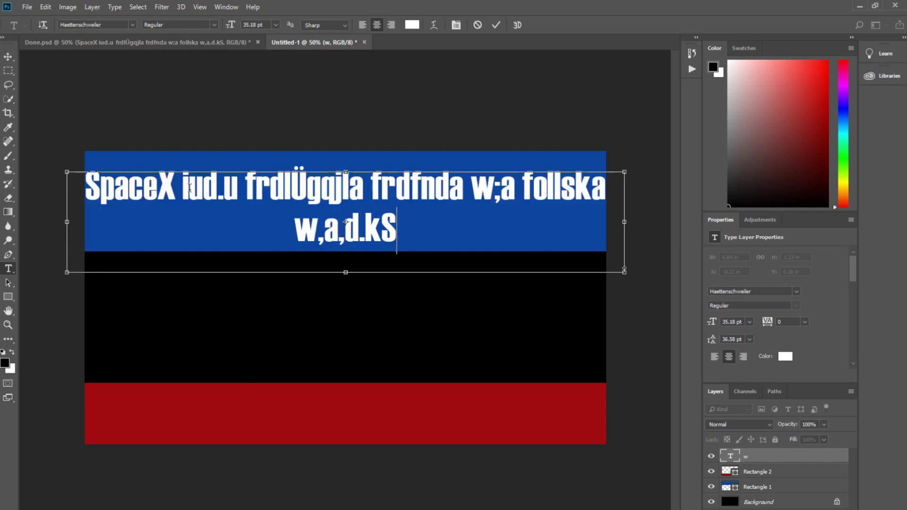
{"action": "left_click_drag", "start_coordinate": [183, 189], "coordinate": [411, 232]}
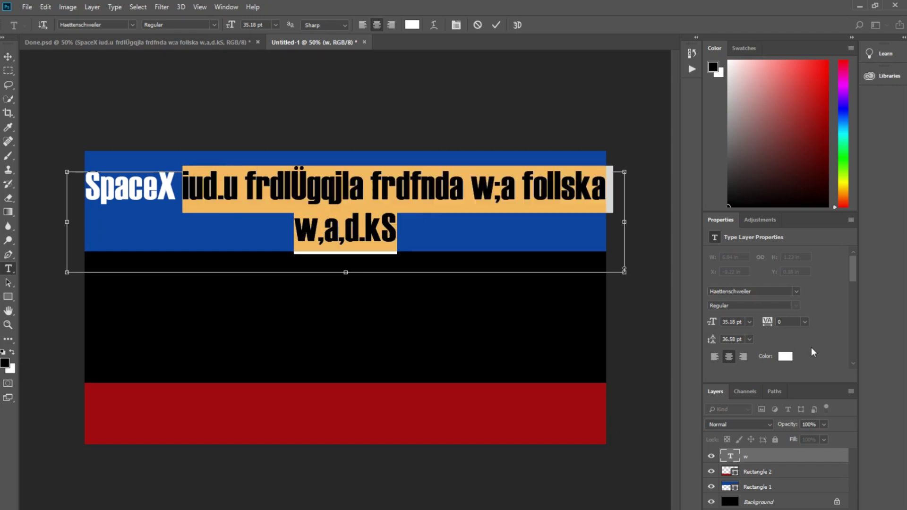
{"action": "left_click", "coordinate": [796, 292]}
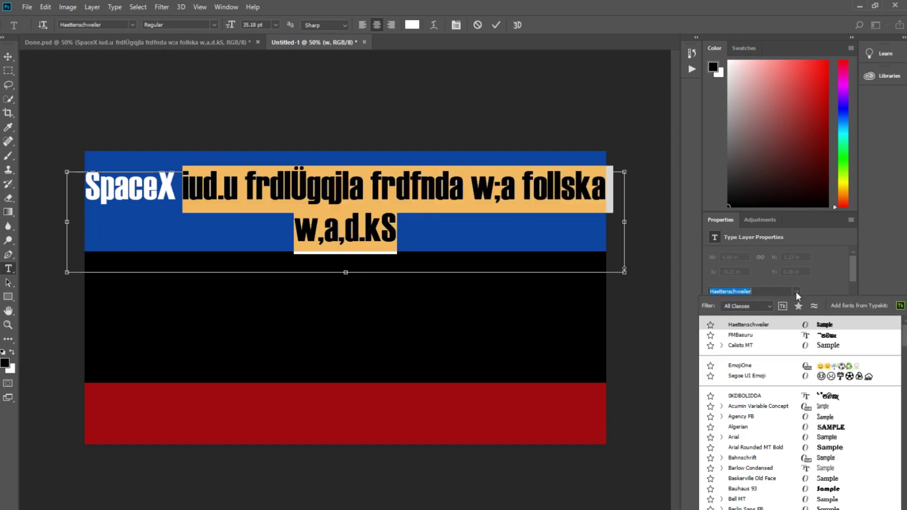
{"action": "left_click", "coordinate": [786, 335]}
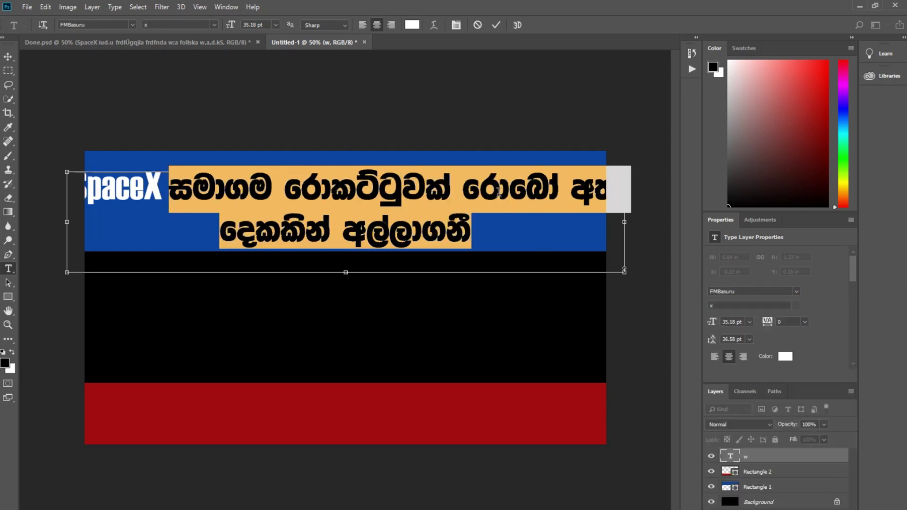
{"action": "left_click", "coordinate": [493, 24]}
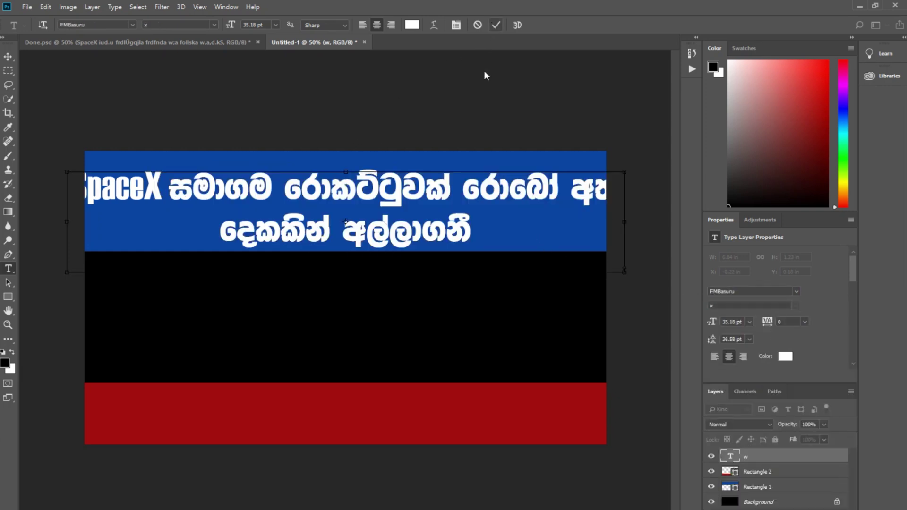
Step: Scale the headline to about 31.4 pt and move it so its text fits within the blue banner's width
{"action": "left_click", "coordinate": [8, 59]}
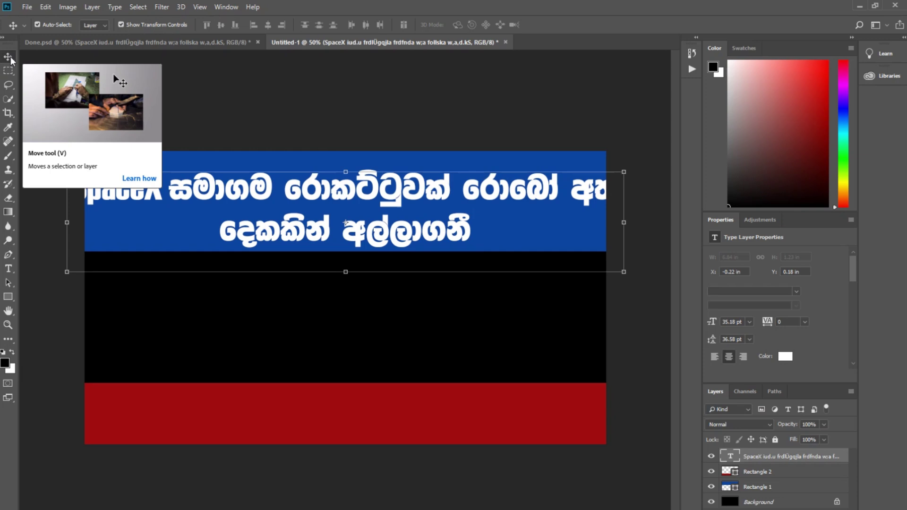
{"action": "left_click_drag", "start_coordinate": [623, 273], "coordinate": [568, 266]}
{"action": "left_click", "coordinate": [488, 26]}
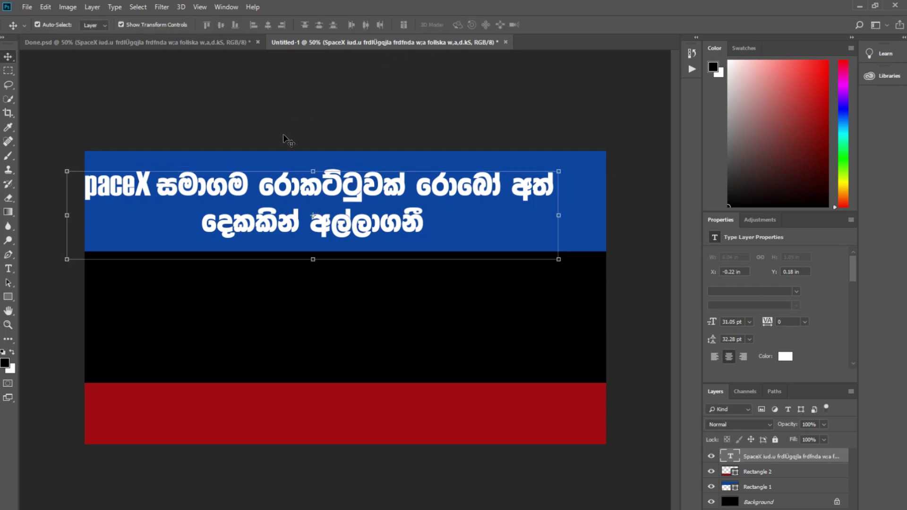
{"action": "left_click_drag", "start_coordinate": [218, 185], "coordinate": [250, 186]}
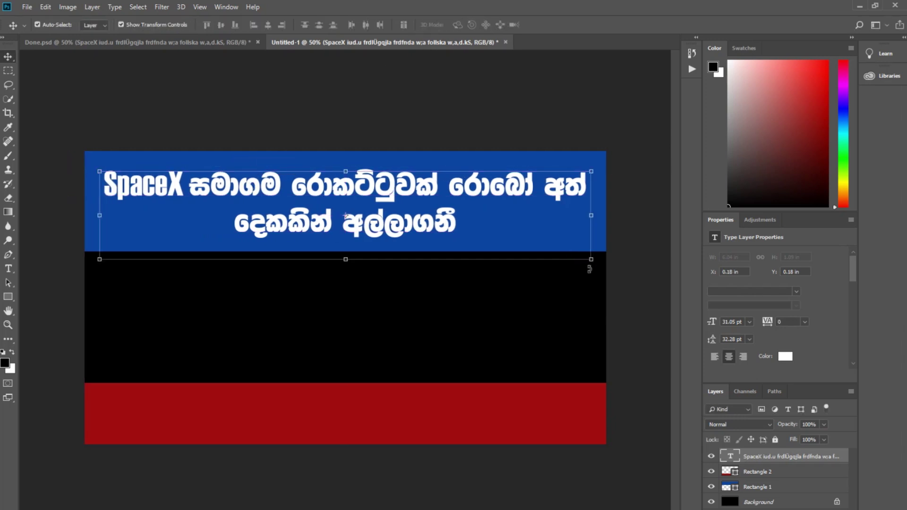
{"action": "left_click_drag", "start_coordinate": [597, 262], "coordinate": [608, 262]}
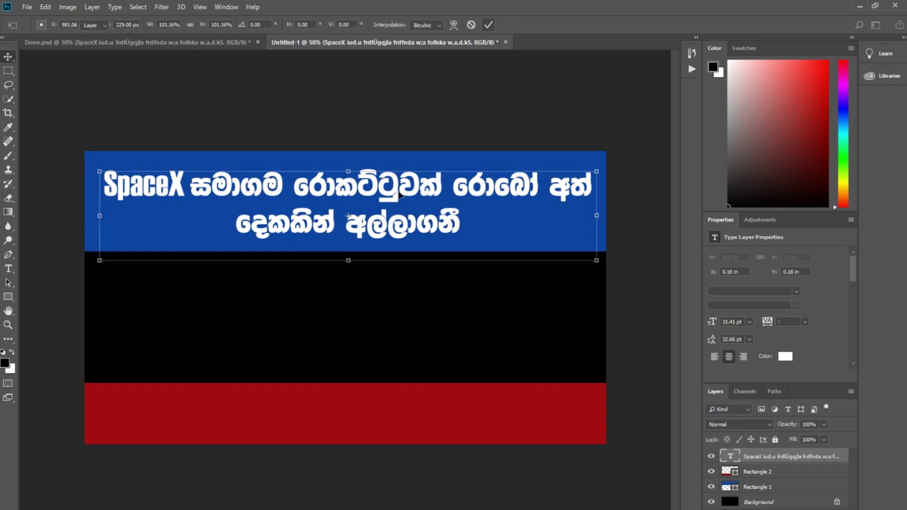
{"action": "left_click", "coordinate": [489, 24]}
{"action": "left_click", "coordinate": [395, 300]}
{"action": "left_click", "coordinate": [365, 212]}
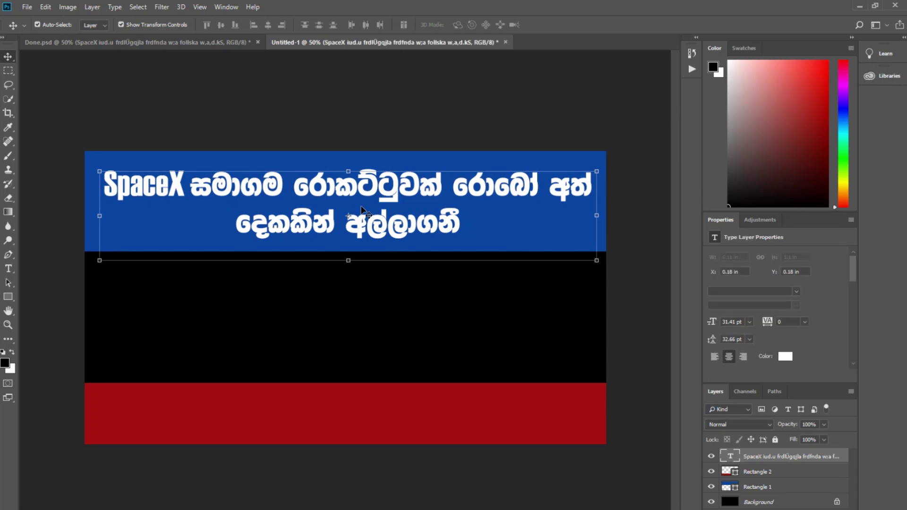
Step: Insert a line break in the headline before "අත්" so the second line reads "අත් දෙකකින් අල්ලාගනී"
{"action": "double_click", "coordinate": [358, 204]}
{"action": "left_click", "coordinate": [239, 225]}
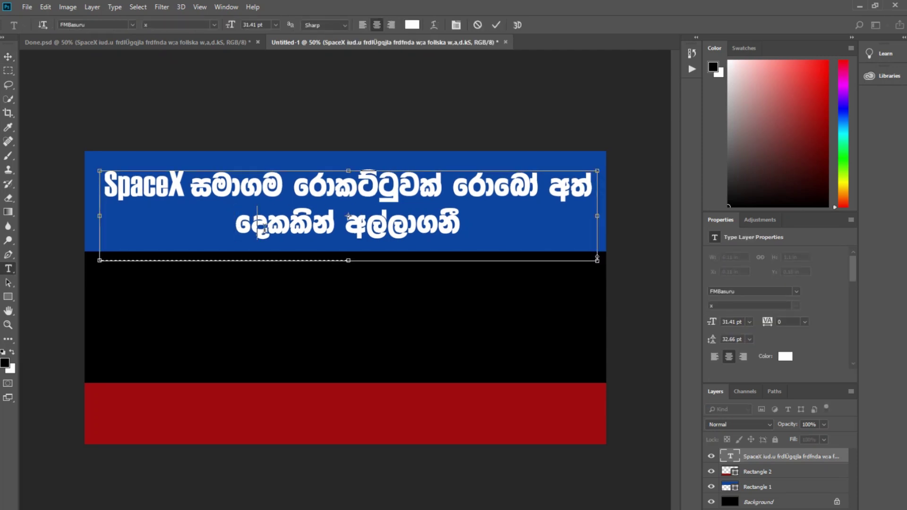
{"action": "key", "text": "BackSpace"}
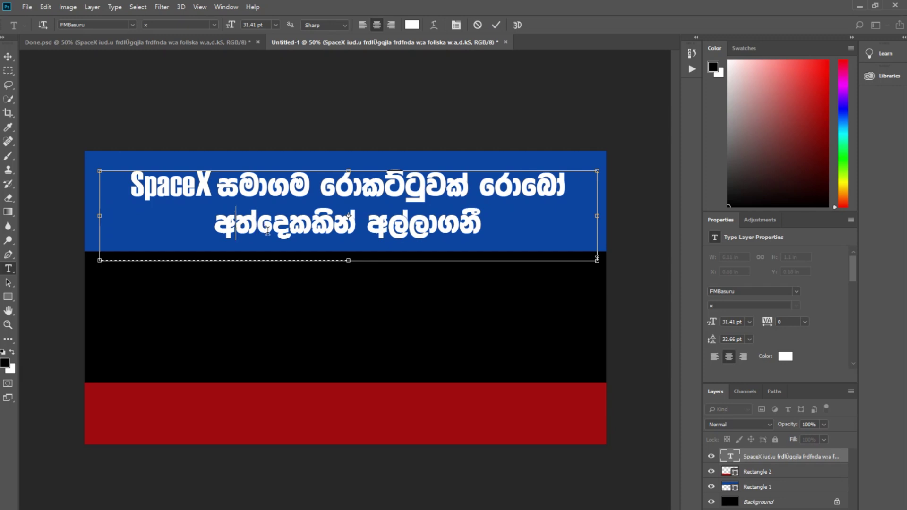
{"action": "left_click", "coordinate": [551, 195]}
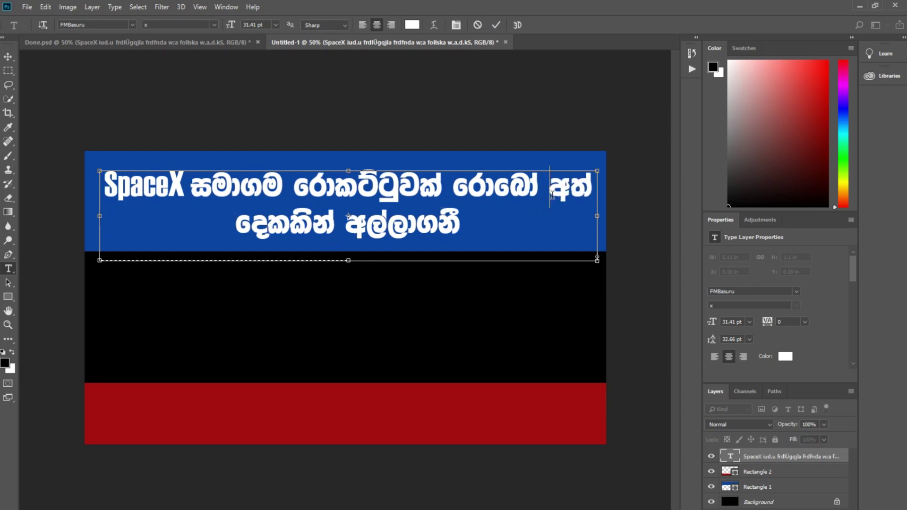
{"action": "key", "text": "BackSpace"}
{"action": "key", "text": "Return"}
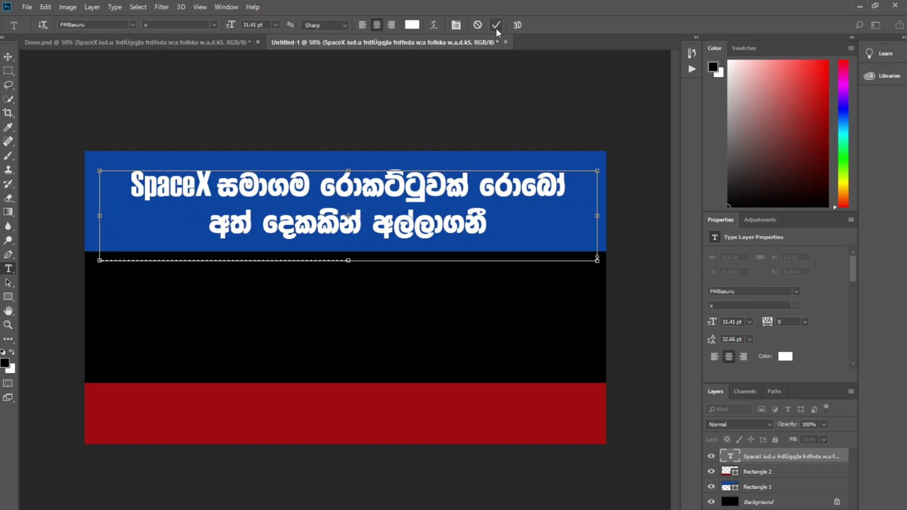
{"action": "key", "text": "Left"}
{"action": "key", "text": "Delete"}
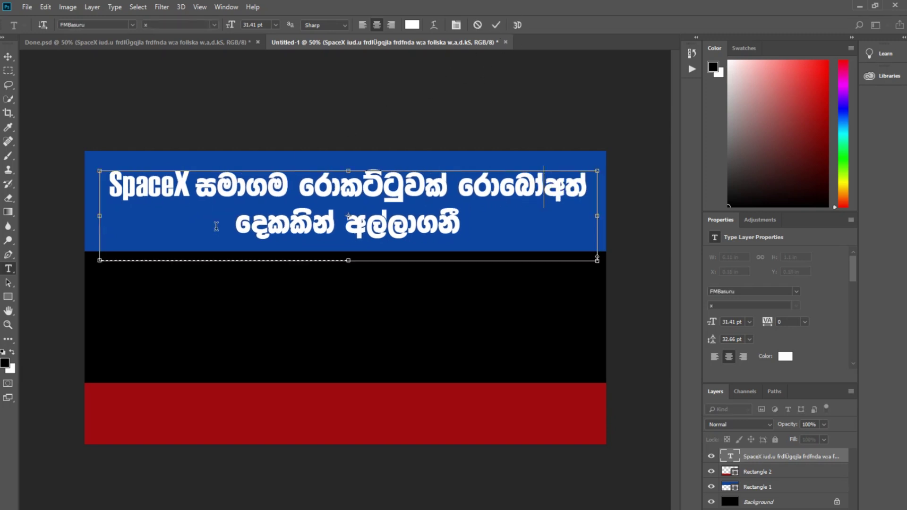
{"action": "key", "text": "Return"}
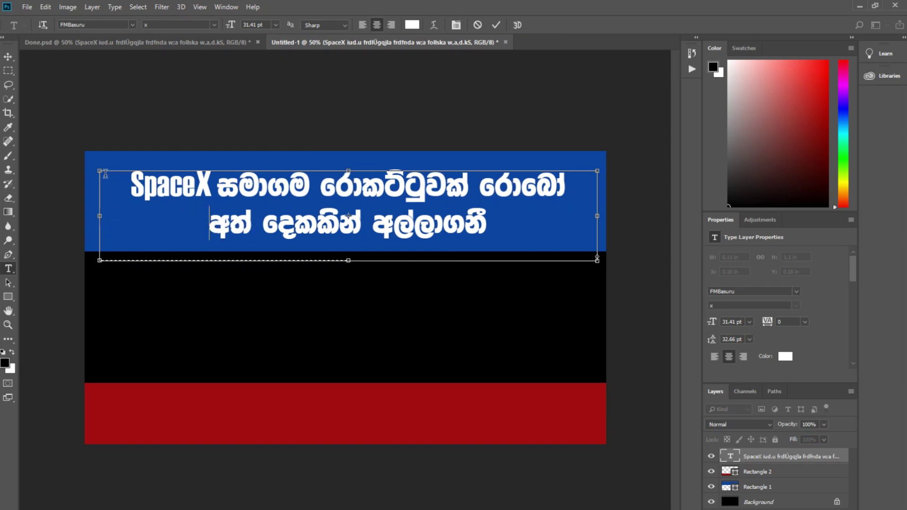
Step: Enlarge the headline's text box beyond the banner's edge and scale the headline up to about 34.6 pt
{"action": "left_click_drag", "start_coordinate": [98, 170], "coordinate": [75, 166]}
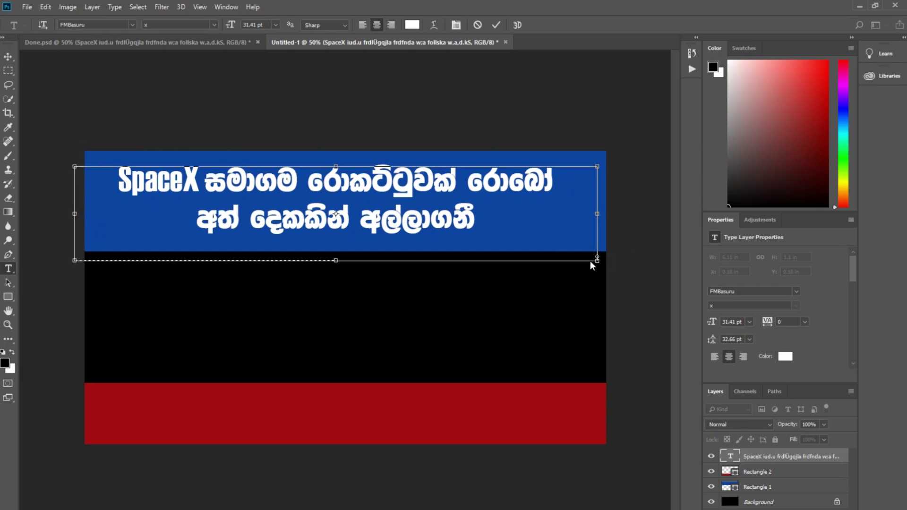
{"action": "key", "text": "ctrl+Return"}
{"action": "key", "text": "v"}
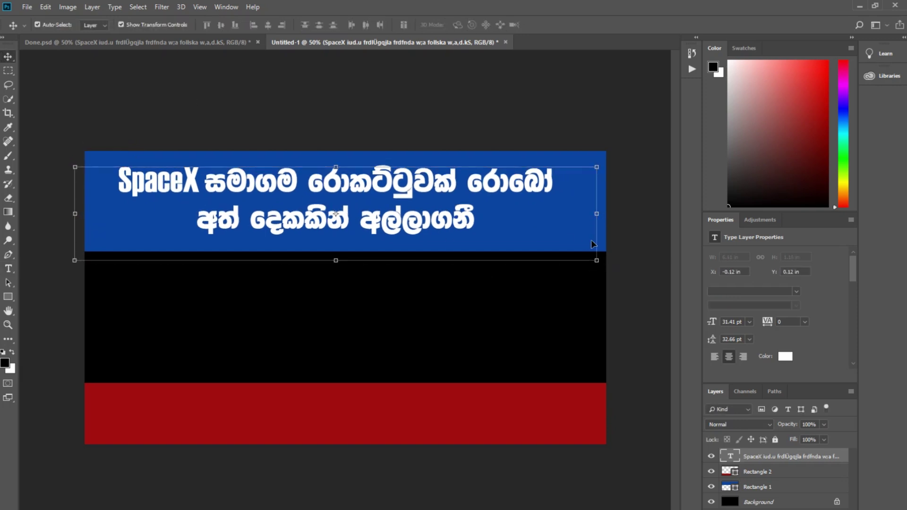
{"action": "left_click_drag", "start_coordinate": [596, 167], "coordinate": [623, 156]}
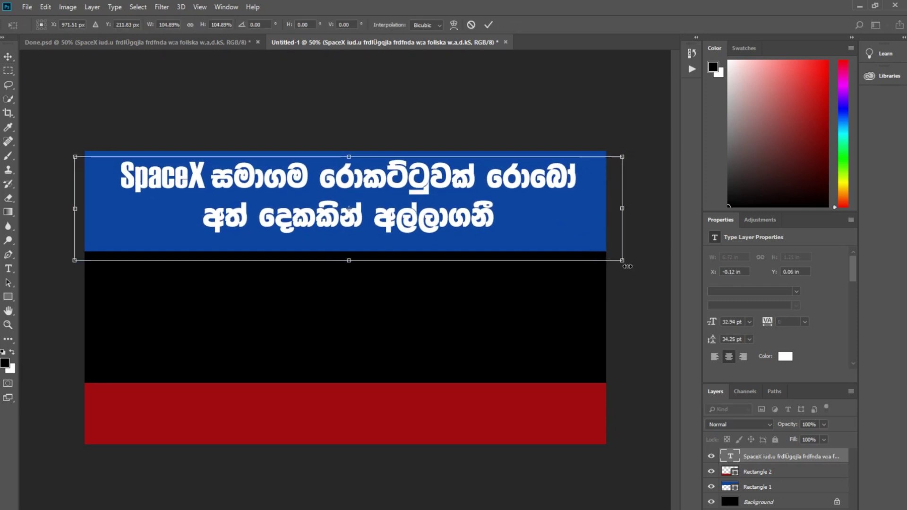
{"action": "left_click_drag", "start_coordinate": [624, 261], "coordinate": [636, 263]}
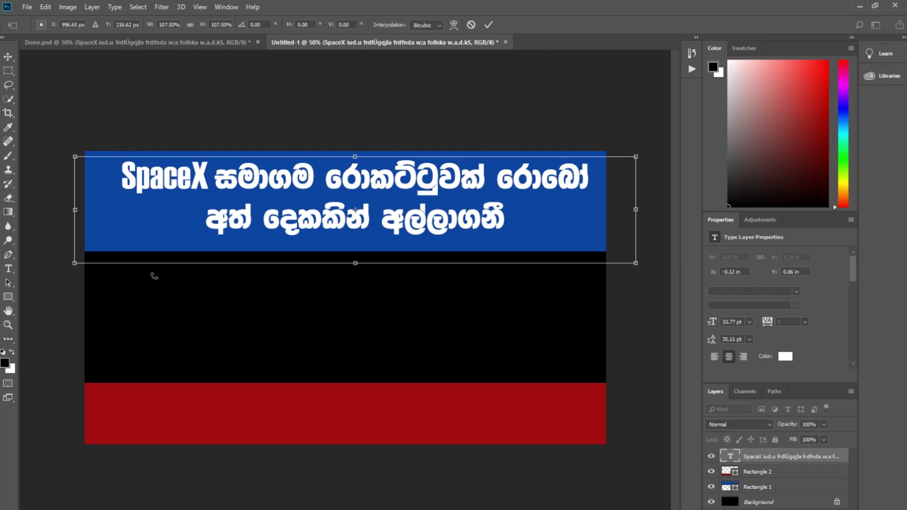
{"action": "left_click_drag", "start_coordinate": [74, 265], "coordinate": [60, 266]}
{"action": "left_click", "coordinate": [488, 25]}
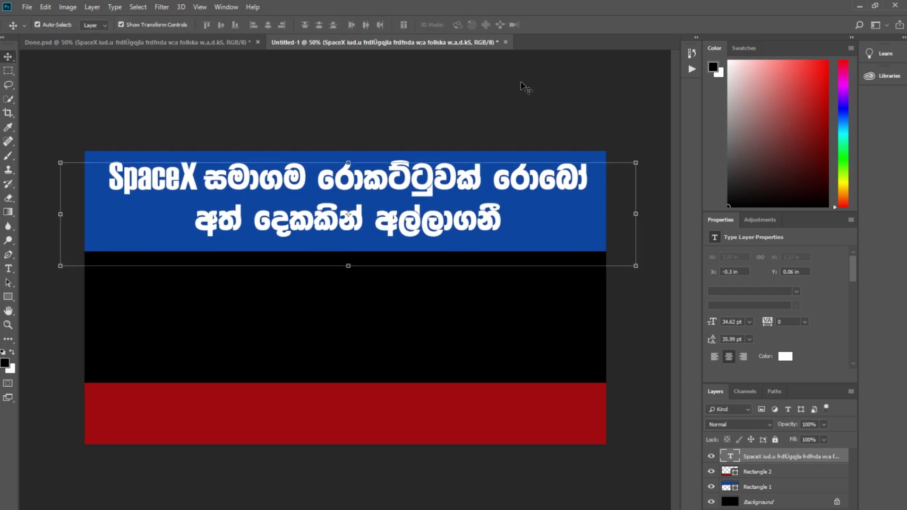
Step: Centre the headline horizontally in the blue banner and adjust the upper edge of its text box
{"action": "left_click_drag", "start_coordinate": [357, 171], "coordinate": [365, 181]}
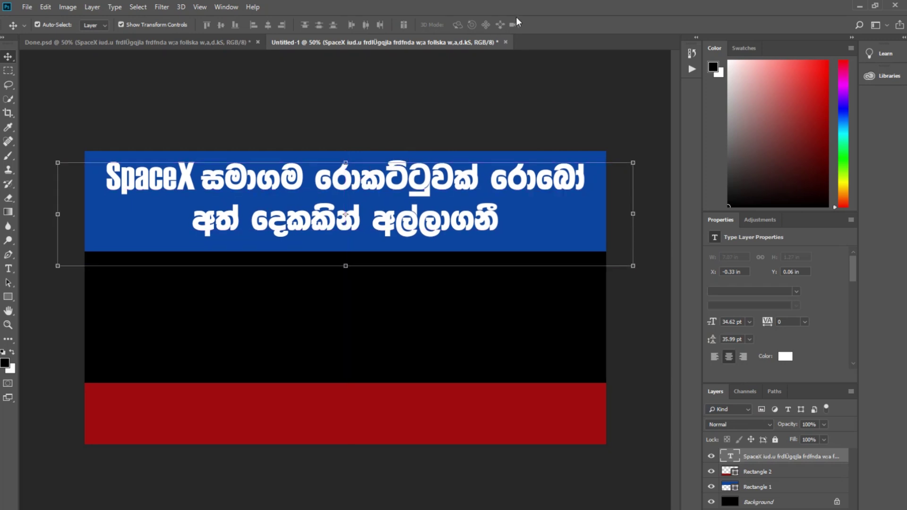
{"action": "left_click", "coordinate": [519, 88]}
{"action": "left_click", "coordinate": [492, 227]}
{"action": "mouse_move", "coordinate": [346, 271]}
{"action": "left_mouse_down"}
{"action": "mouse_move", "coordinate": [347, 252]}
{"action": "mouse_move", "coordinate": [347, 266]}
{"action": "left_mouse_up"}
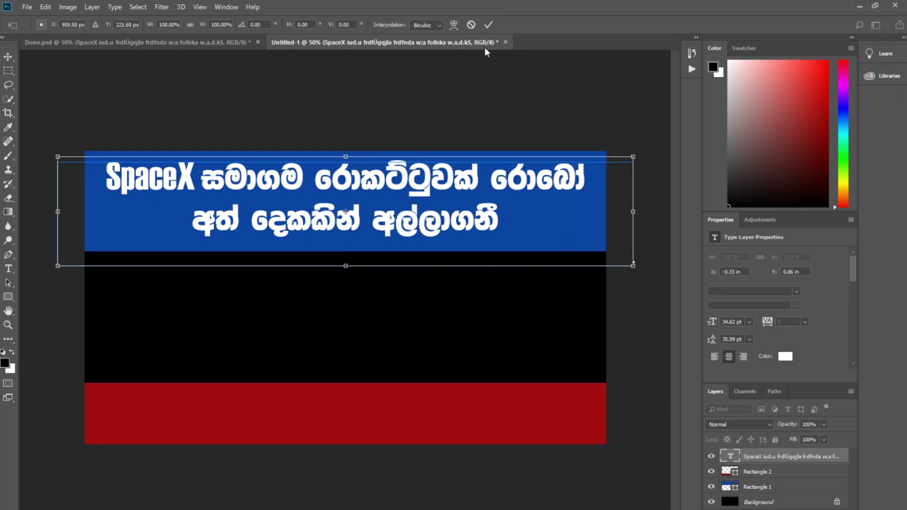
{"action": "left_click", "coordinate": [488, 24]}
Step: Reduce the blue banner's height to about 93.5% by raising its lower edge, keeping it flush with the canvas top
{"action": "left_click", "coordinate": [744, 492]}
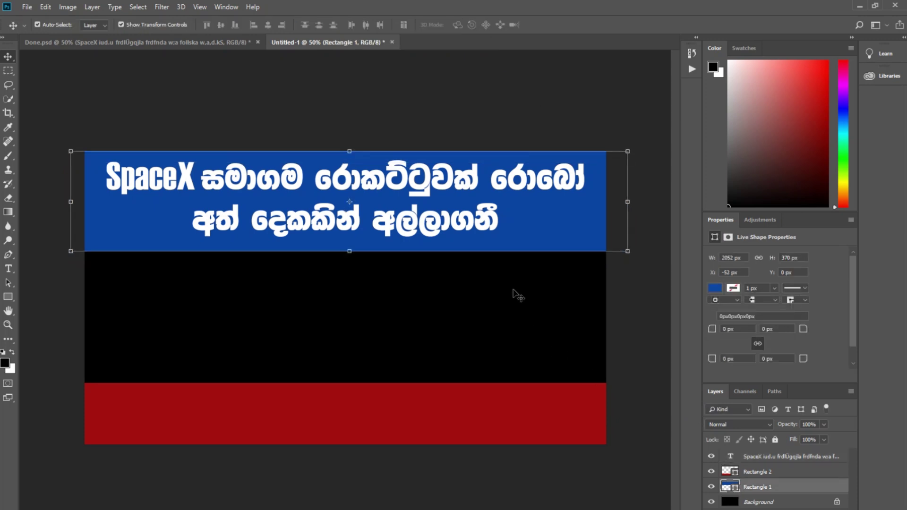
{"action": "left_click_drag", "start_coordinate": [350, 251], "coordinate": [351, 245]}
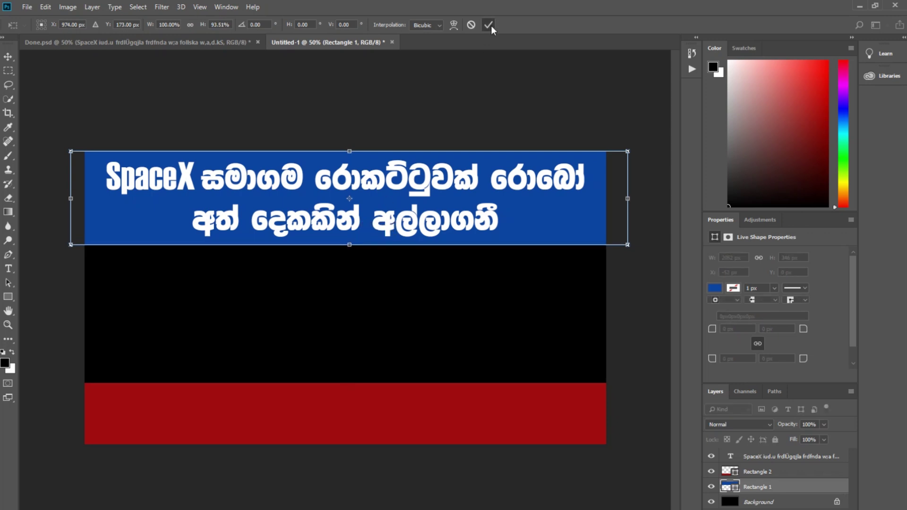
{"action": "left_click", "coordinate": [489, 25]}
Step: Move the red banner straight down until its Y position is about 900 px
{"action": "left_click", "coordinate": [320, 411]}
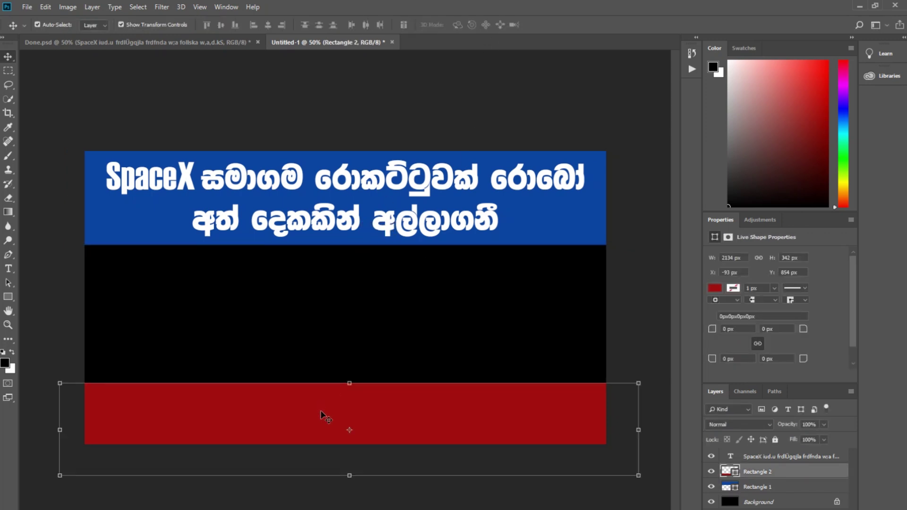
{"action": "key", "text": "Down"}
{"action": "key", "text": "Down"}
{"action": "key", "text": "Down"}
{"action": "key", "text": "Down"}
{"action": "key", "text": "Down"}
{"action": "key", "text": "Down"}
{"action": "key", "text": "Down"}
{"action": "key", "text": "Down"}
{"action": "key", "text": "Down"}
{"action": "key", "text": "Down"}
{"action": "key", "text": "Down"}
{"action": "key", "text": "Down"}
{"action": "key", "text": "Down"}
{"action": "key", "text": "Down"}
{"action": "key", "text": "Down"}
{"action": "key", "text": "Down"}
{"action": "key", "text": "Down"}
{"action": "key", "text": "Down"}
{"action": "key", "text": "Down"}
{"action": "key", "text": "Down"}
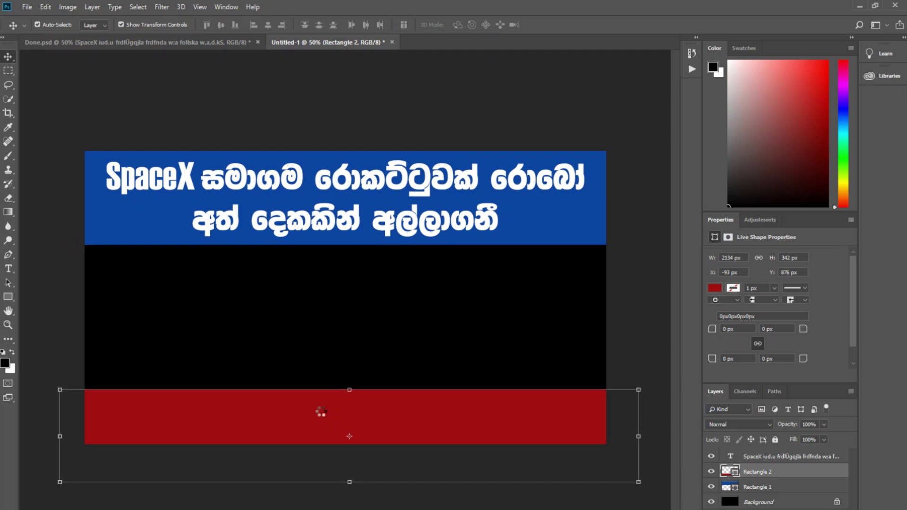
{"action": "key", "text": "Down"}
{"action": "key", "text": "Down"}
{"action": "key", "text": "Down"}
{"action": "key", "text": "Down"}
{"action": "key", "text": "Down"}
{"action": "key", "text": "Down"}
{"action": "key", "text": "Down"}
{"action": "key", "text": "Down"}
{"action": "key", "text": "Down"}
{"action": "key", "text": "Down"}
{"action": "key", "text": "Down"}
{"action": "key", "text": "Down"}
{"action": "key", "text": "Down"}
{"action": "key", "text": "Down"}
{"action": "key", "text": "Down"}
{"action": "key", "text": "Down"}
{"action": "key", "text": "Down"}
{"action": "key", "text": "Down"}
{"action": "key", "text": "Down"}
{"action": "key", "text": "Down"}
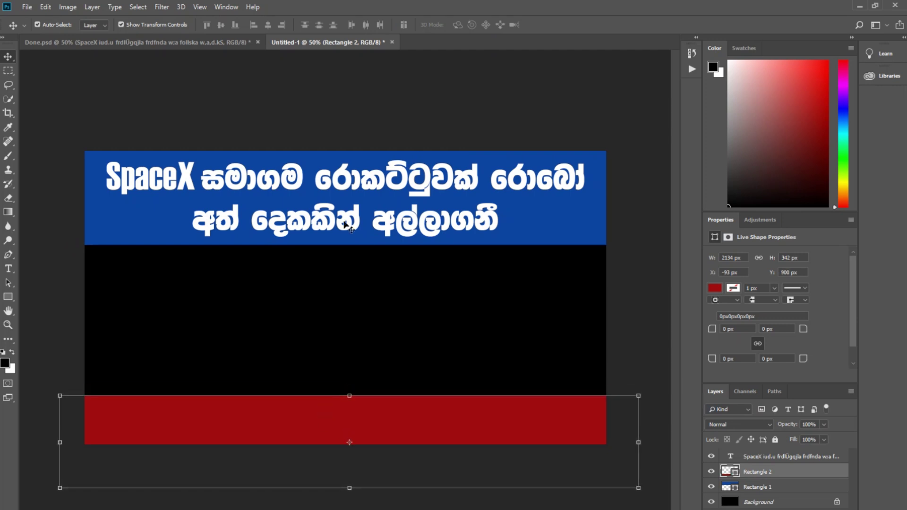
Step: Check the lower banner's text in Done.psd and add the word "Starship" in Haettenschweiler over the red banner of Untitled-1
{"action": "left_click", "coordinate": [362, 116]}
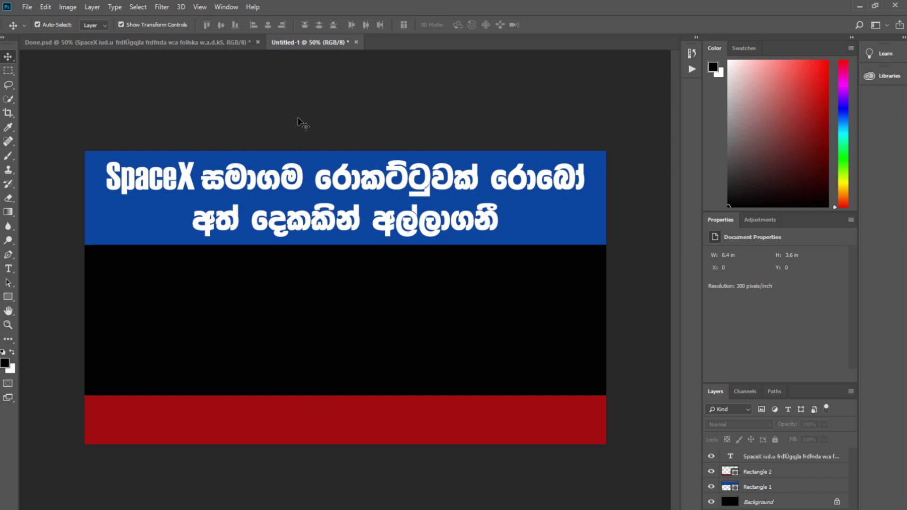
{"action": "left_click", "coordinate": [64, 41]}
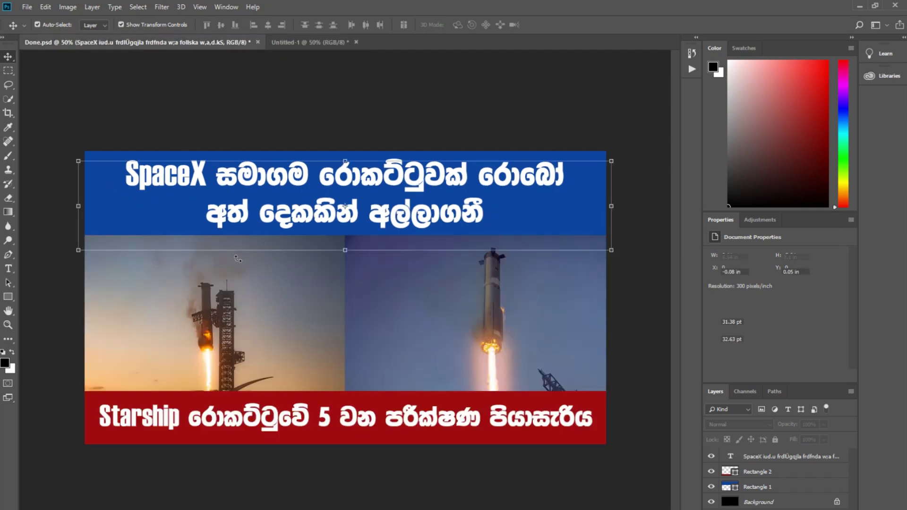
{"action": "left_click", "coordinate": [155, 427]}
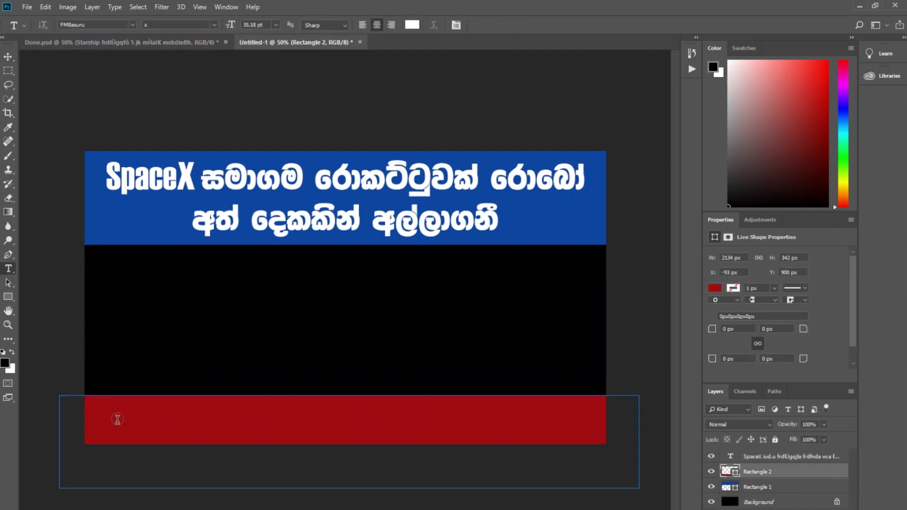
{"action": "left_click", "coordinate": [118, 419]}
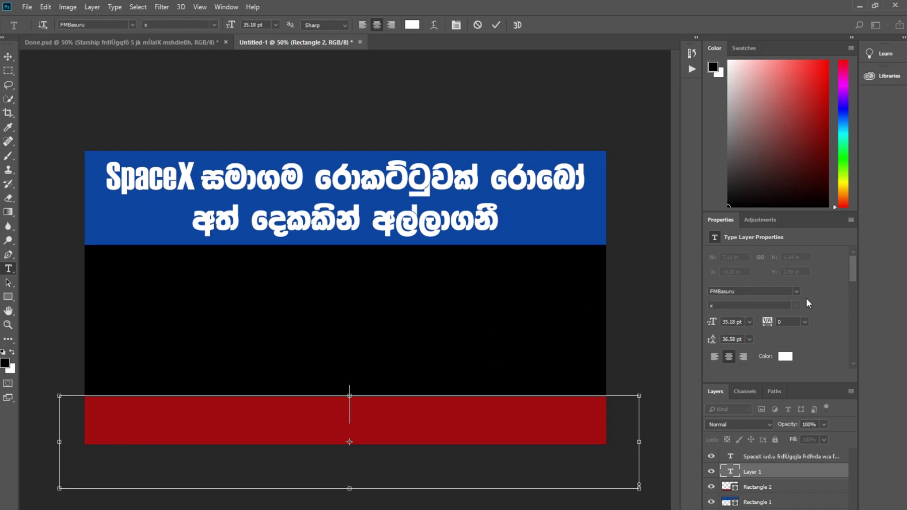
{"action": "left_click", "coordinate": [796, 292]}
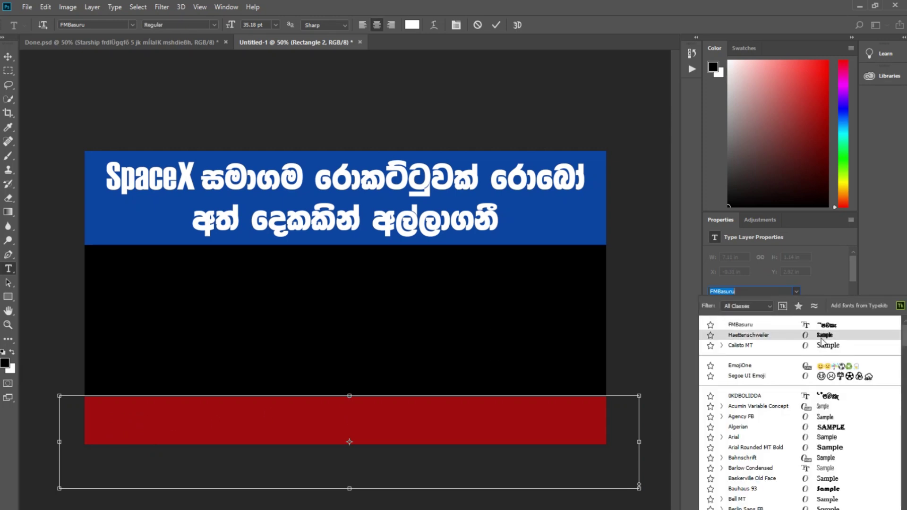
{"action": "left_click", "coordinate": [822, 342]}
{"action": "type", "text": "Starsh"}
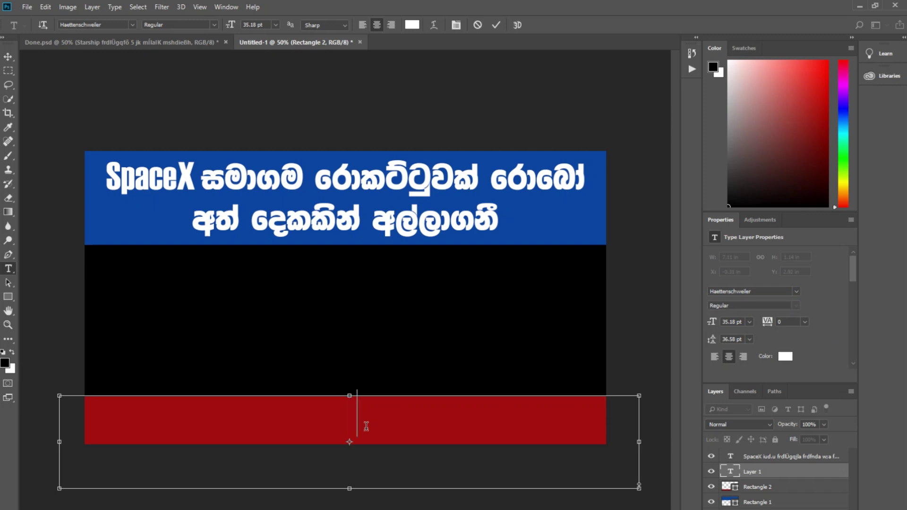
{"action": "type", "text": "ip"}
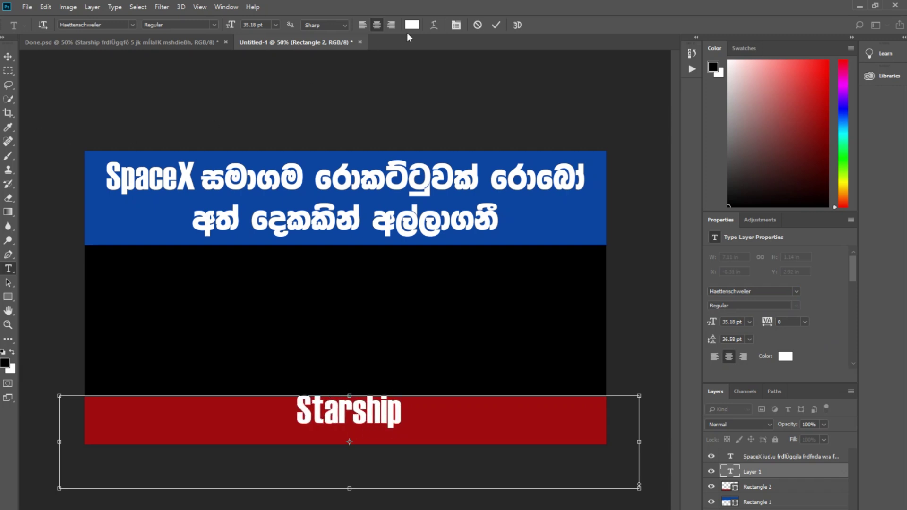
{"action": "left_click", "coordinate": [495, 25]}
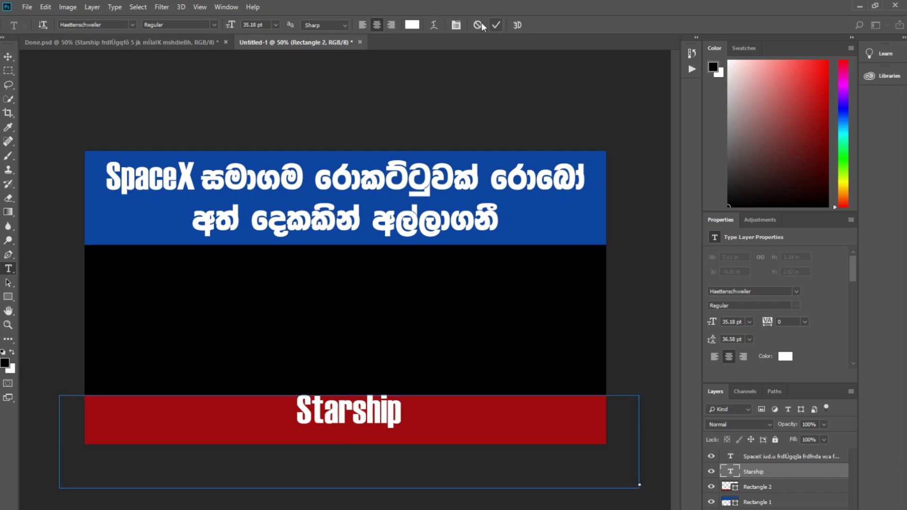
Step: Switch to Helakuru in the browser, replace the old Sinhala text with "රොකට්ටුවෙ 5 වන පරීක්ෂණ පියාසැරිය", and copy it
{"action": "left_click", "coordinate": [396, 415]}
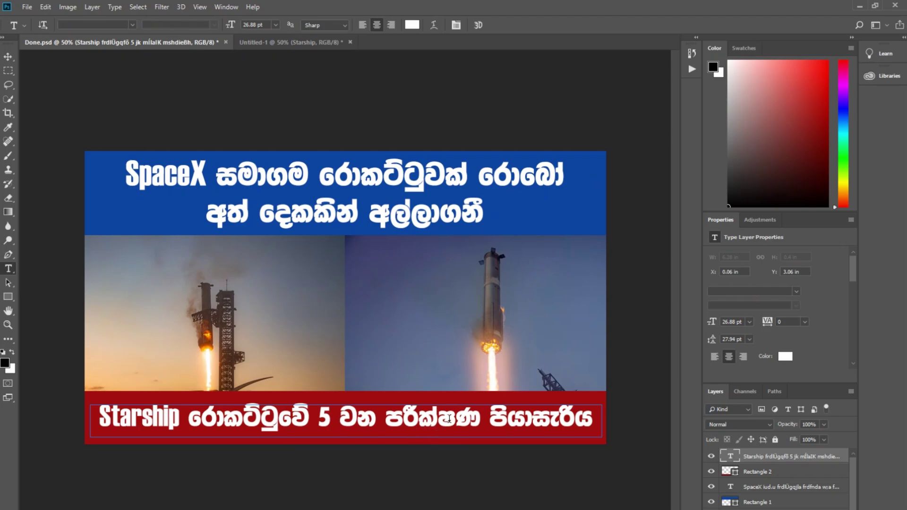
{"action": "key", "text": "alt+Tab"}
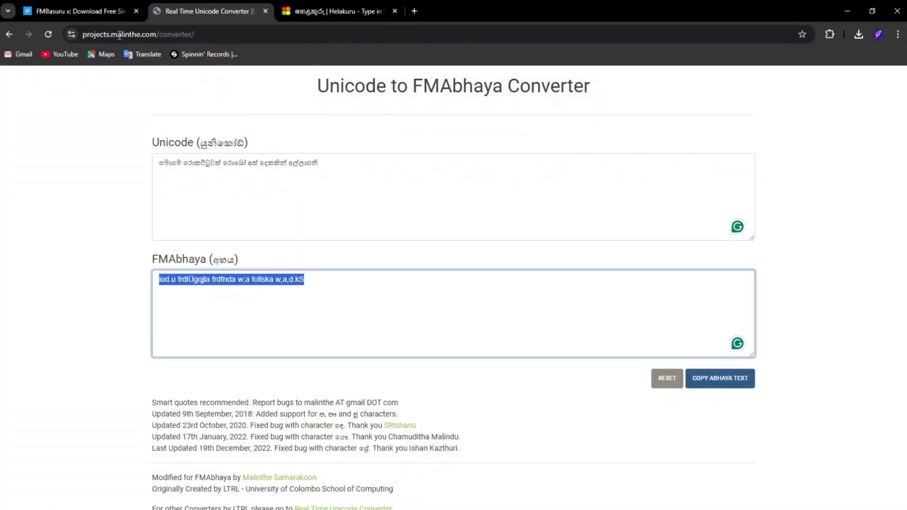
{"action": "left_click", "coordinate": [313, 15]}
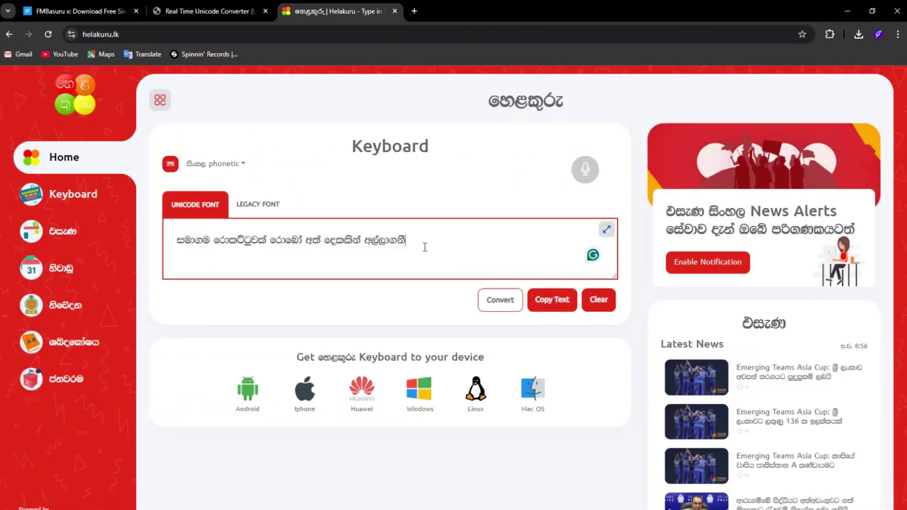
{"action": "left_click_drag", "start_coordinate": [424, 247], "coordinate": [35, 236]}
{"action": "key", "text": "BackSpace"}
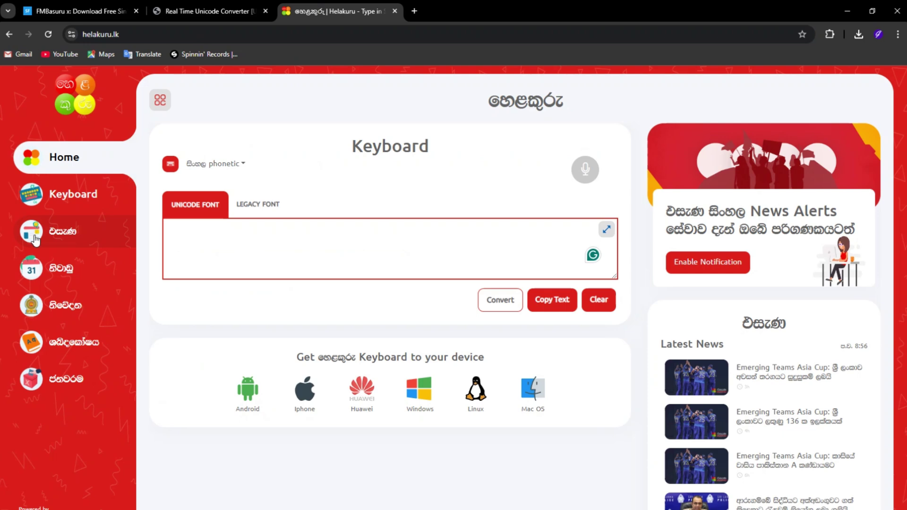
{"action": "type", "text": "රොකට්ටුවෙ"}
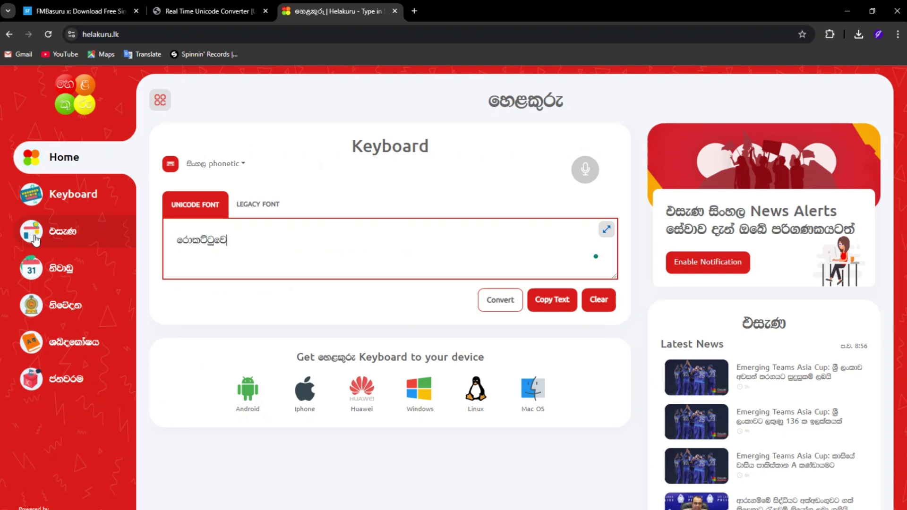
{"action": "type", "text": " 5 වන පරික්ස්"}
{"action": "type", "text": "ණ්"}
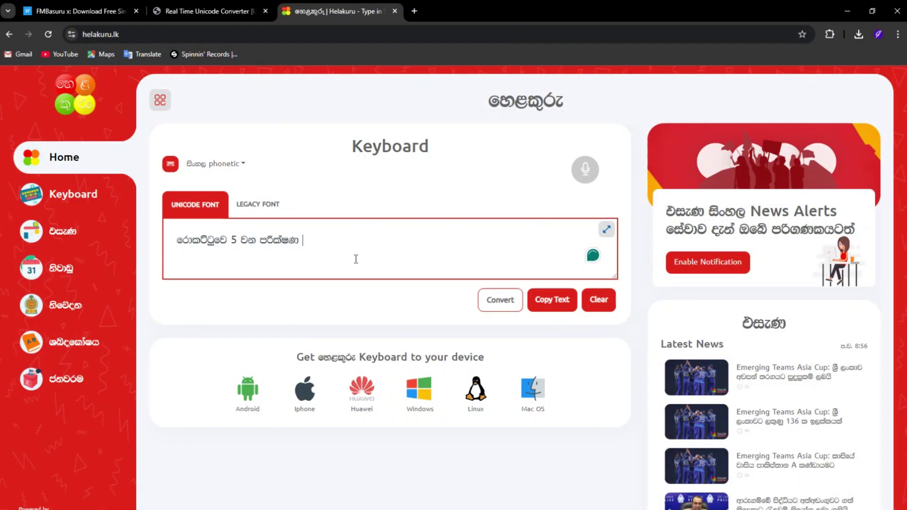
{"action": "type", "text": "පිය්iye"}
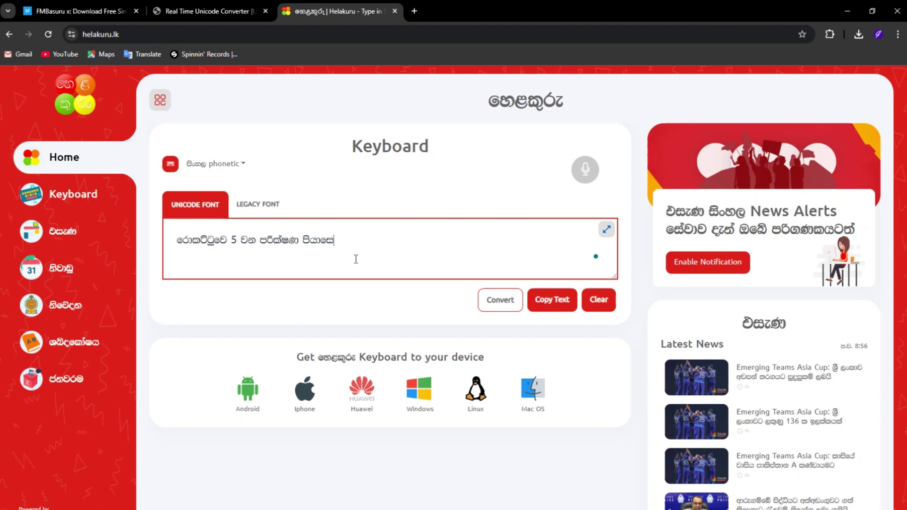
{"action": "key", "text": "BackSpace"}
{"action": "key", "text": "BackSpace"}
{"action": "type", "text": "iy"}
{"action": "left_click", "coordinate": [551, 303]}
Step: Replace the Unicode text in the FMAbhaya converter with the copied Sinhala line and copy the converted text
{"action": "left_click", "coordinate": [208, 11]}
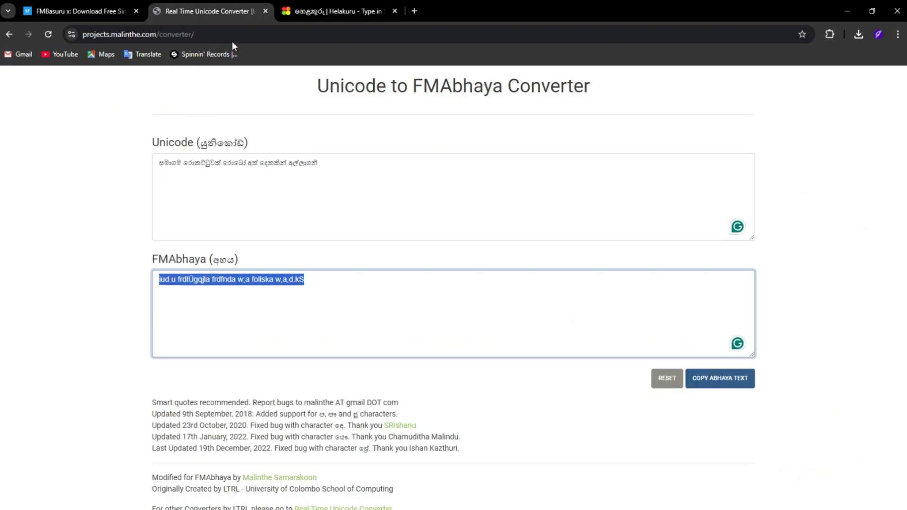
{"action": "left_click_drag", "start_coordinate": [318, 161], "coordinate": [45, 140]}
{"action": "type", "text": "රොකට්ටුවෙ 5 වන පරීක්ෂණ පියාසැරිය"}
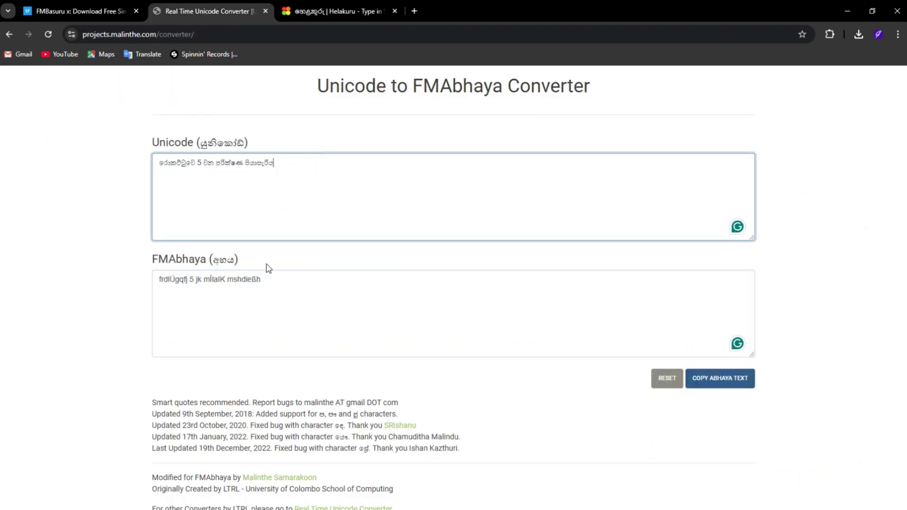
{"action": "left_click", "coordinate": [704, 378]}
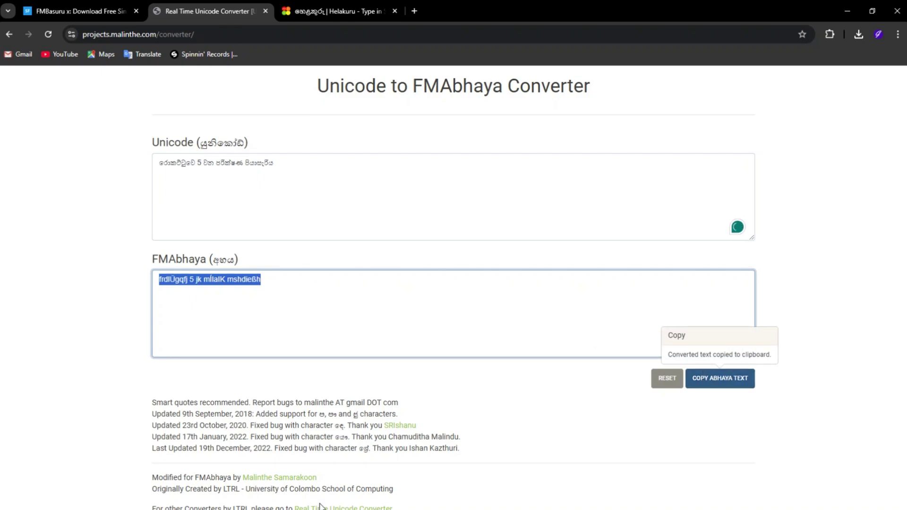
Step: Return to the Untitled-1 document in Photoshop and paste the converted text after "Starship" in the red banner
{"action": "key", "text": "alt+Tab"}
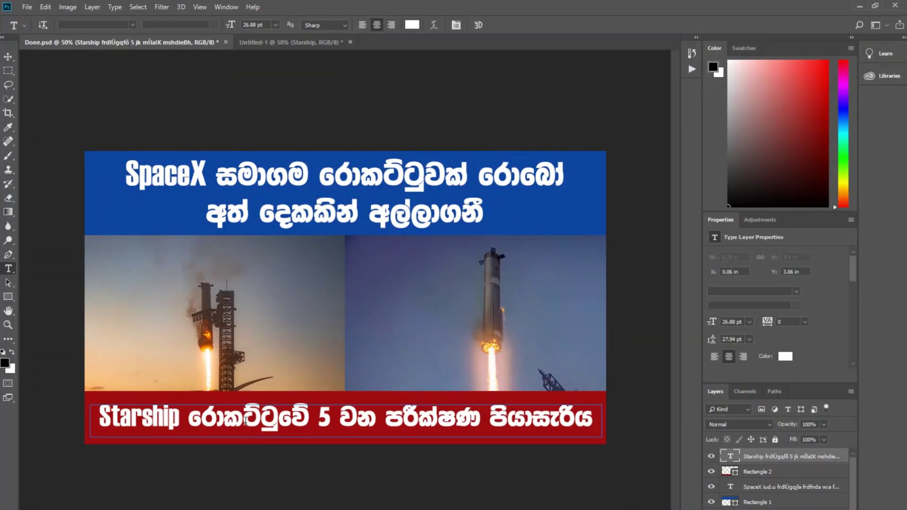
{"action": "left_click", "coordinate": [271, 39]}
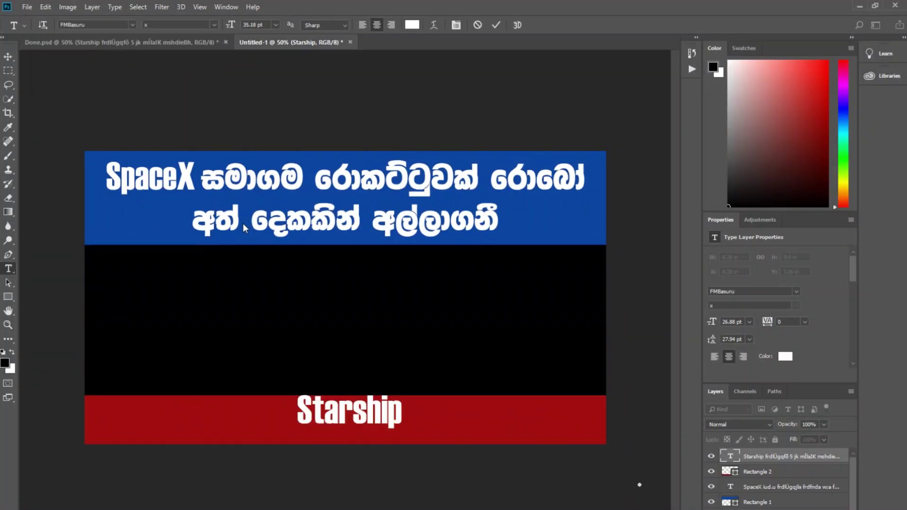
{"action": "left_click", "coordinate": [401, 410]}
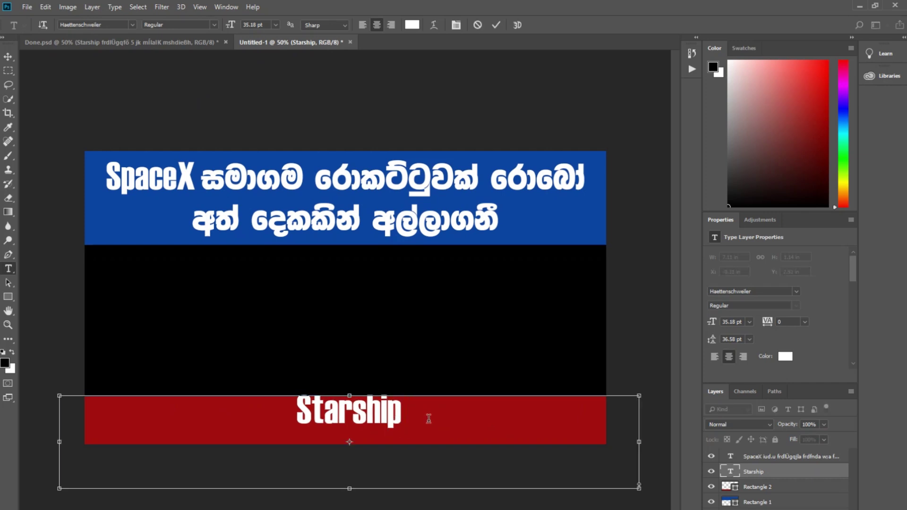
{"action": "key", "text": "ctrl+v"}
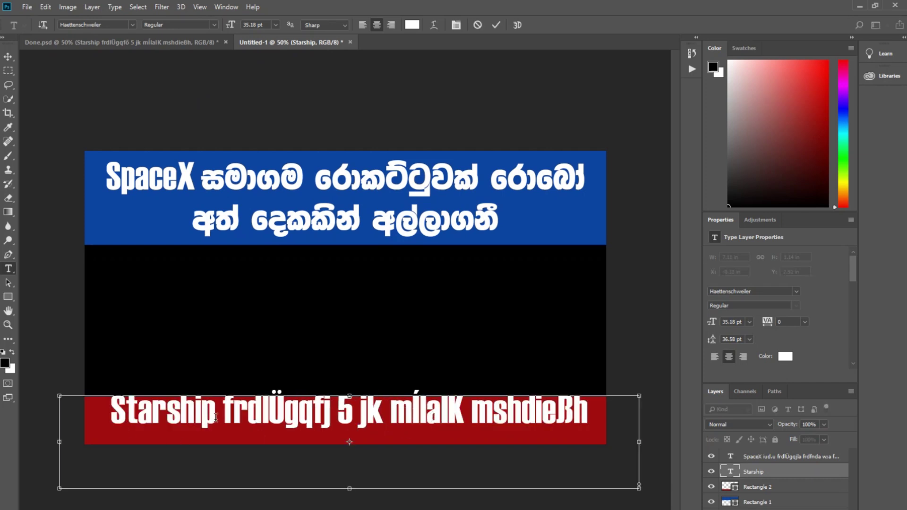
Step: Set the font of the pasted text after "Starship" to FMBasuru
{"action": "left_click_drag", "start_coordinate": [224, 409], "coordinate": [600, 410]}
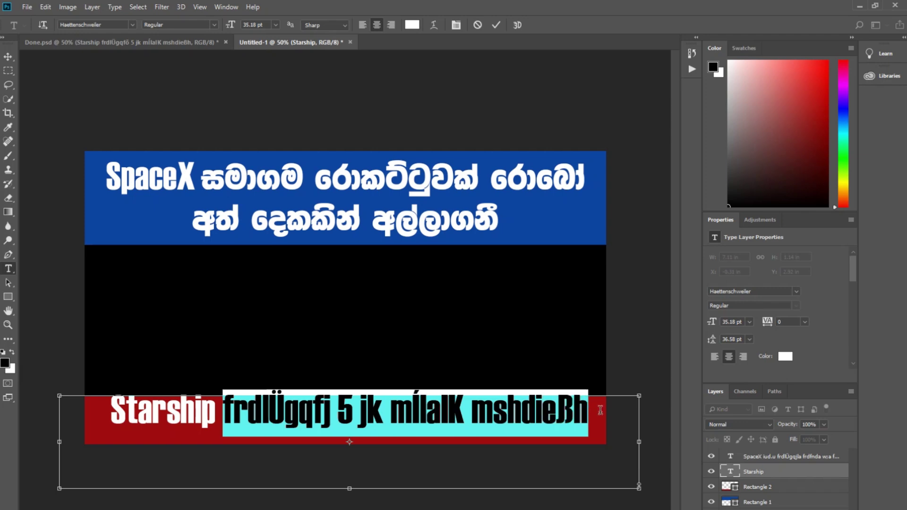
{"action": "left_click", "coordinate": [798, 292]}
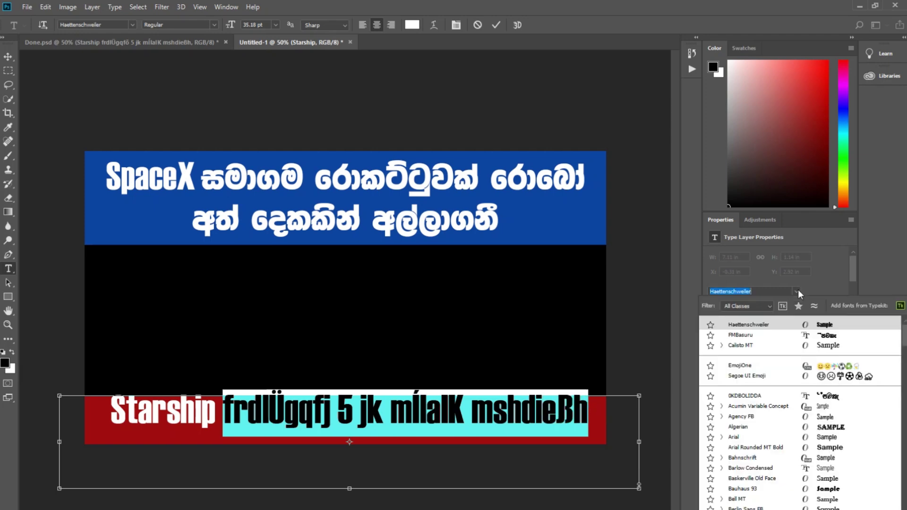
{"action": "left_click", "coordinate": [808, 338]}
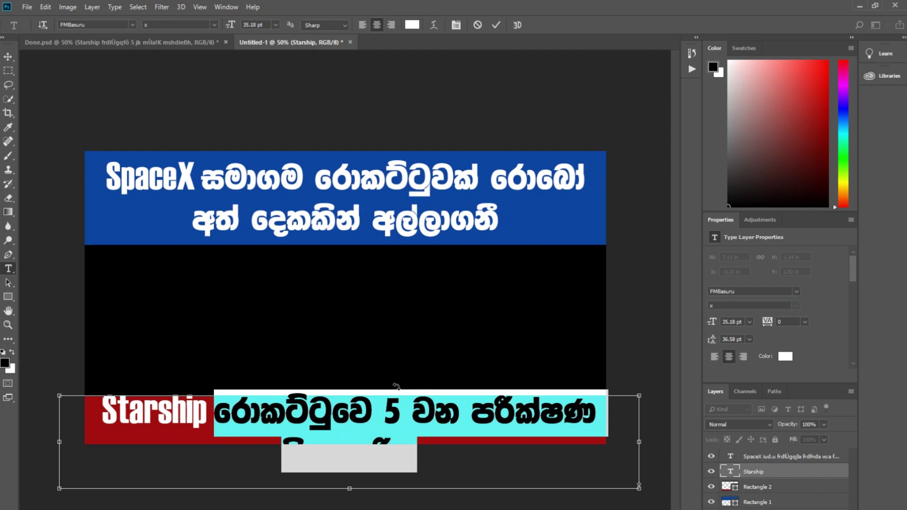
{"action": "left_click", "coordinate": [496, 25]}
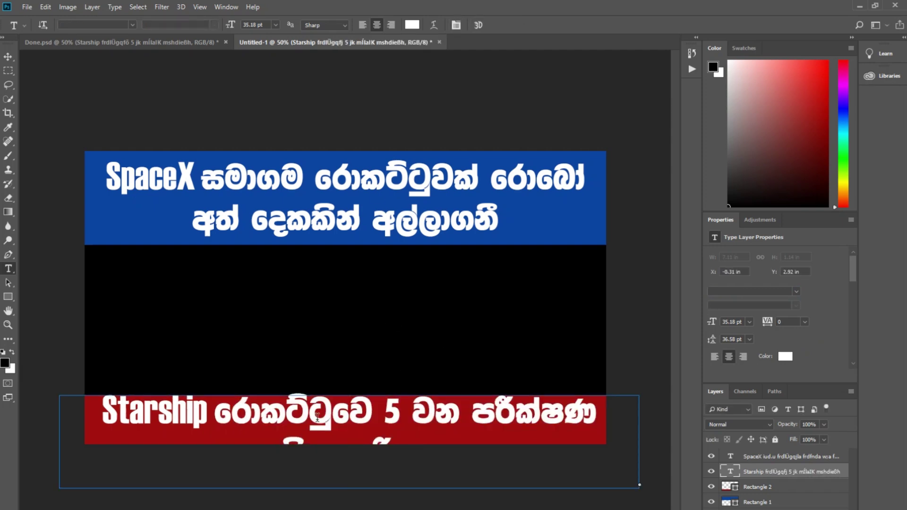
Step: Reduce the font size of the whole red-banner line to 26.18 pt
{"action": "left_click", "coordinate": [277, 419]}
{"action": "key", "text": "Home"}
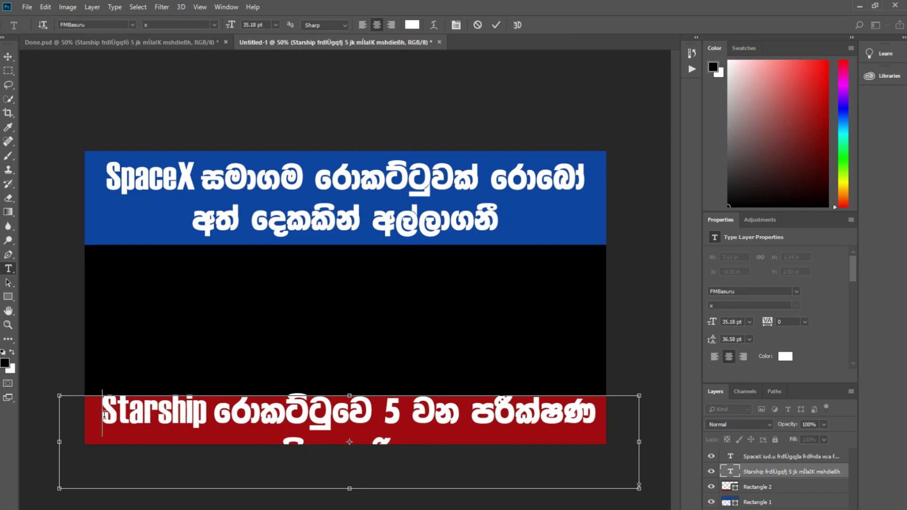
{"action": "key", "text": "ctrl+shift+Right"}
{"action": "key", "text": "ctrl+shift+Right"}
{"action": "key", "text": "shift+End"}
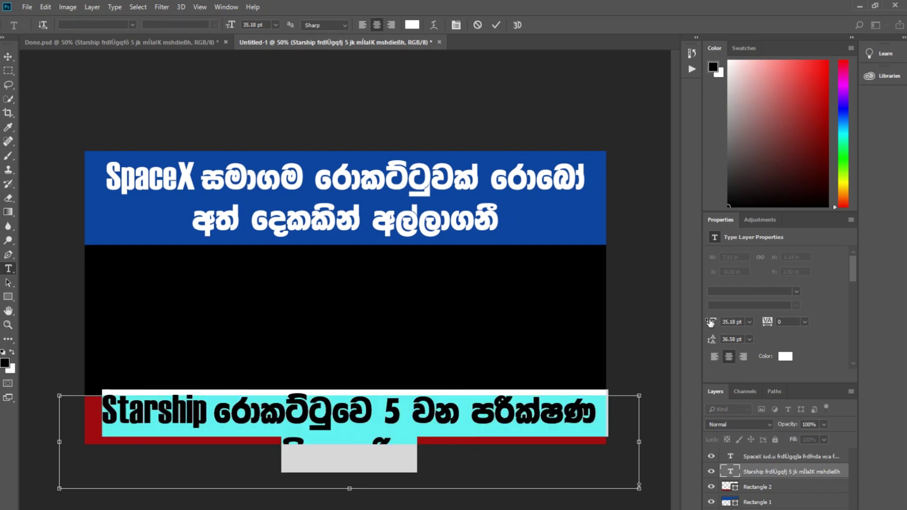
{"action": "left_click_drag", "start_coordinate": [709, 322], "coordinate": [705, 322]}
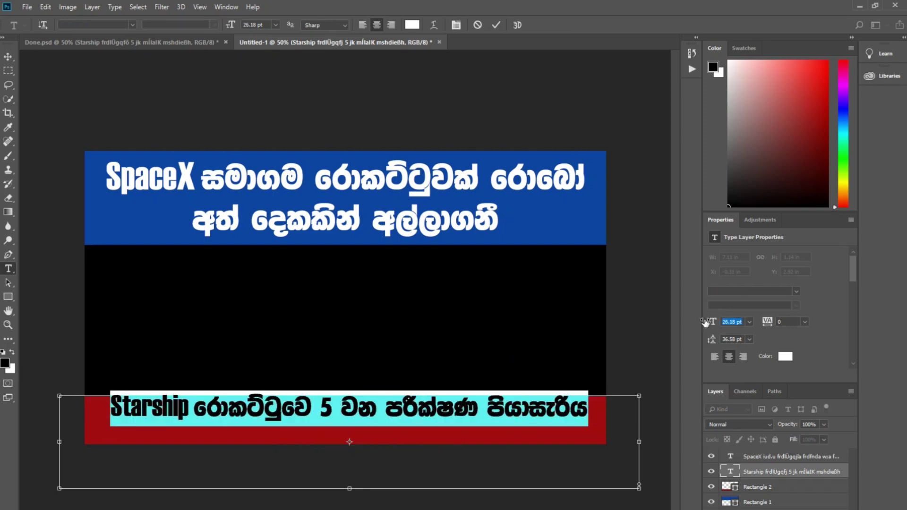
{"action": "left_click", "coordinate": [497, 25]}
Step: Nudge the "Starship" line straight down within the red banner until its Y position is about 3.08 in
{"action": "key", "text": "v"}
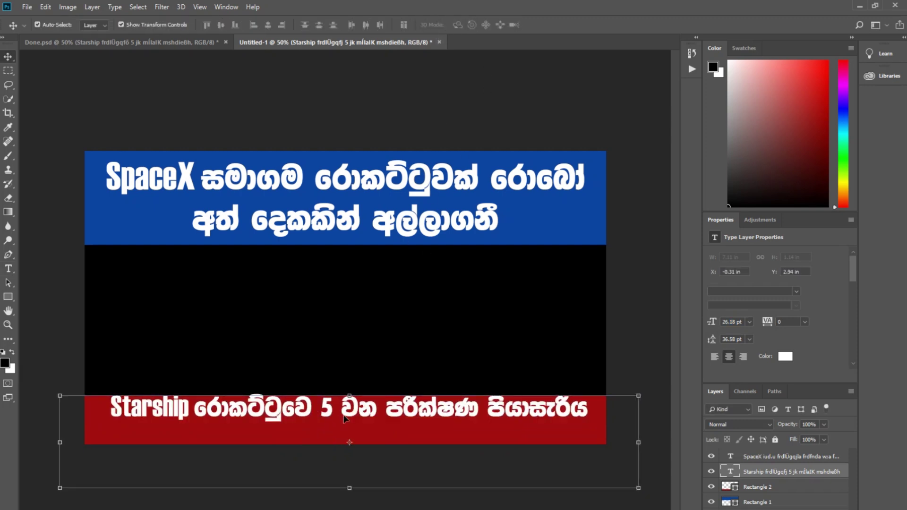
{"action": "key", "text": "Down"}
{"action": "key", "text": "Down"}
{"action": "key", "text": "Down"}
{"action": "key", "text": "Down"}
{"action": "key", "text": "Down"}
{"action": "key", "text": "Down"}
{"action": "key", "text": "Down"}
{"action": "key", "text": "Down"}
{"action": "key", "text": "Down"}
{"action": "key", "text": "Down"}
{"action": "key", "text": "Down"}
{"action": "key", "text": "Down"}
{"action": "key", "text": "Down"}
{"action": "key", "text": "Down"}
{"action": "key", "text": "Down"}
{"action": "key", "text": "Down"}
{"action": "key", "text": "Down"}
{"action": "key", "text": "Down"}
{"action": "key", "text": "Down"}
{"action": "key", "text": "Down"}
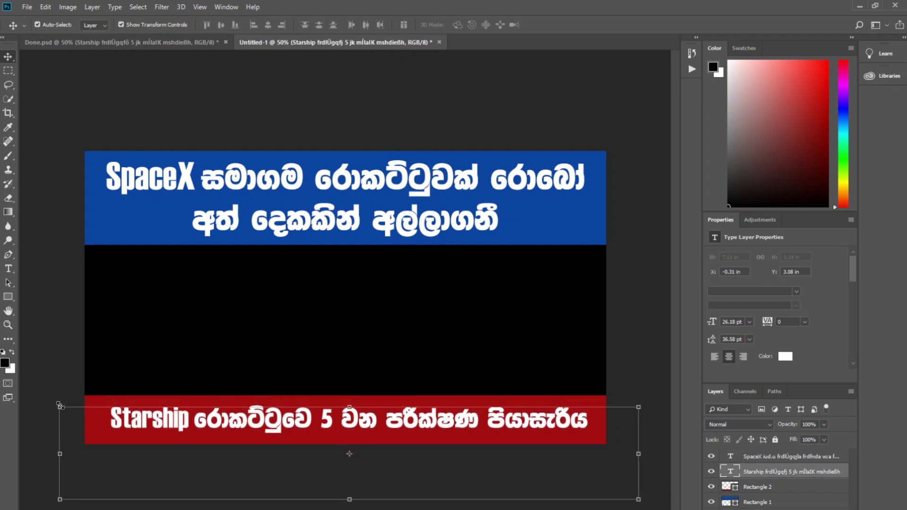
Step: Scale the "Starship" text box up to about 103.83% by extending its upper corners, giving a font size of about 27.18 pt
{"action": "left_click_drag", "start_coordinate": [59, 406], "coordinate": [46, 401]}
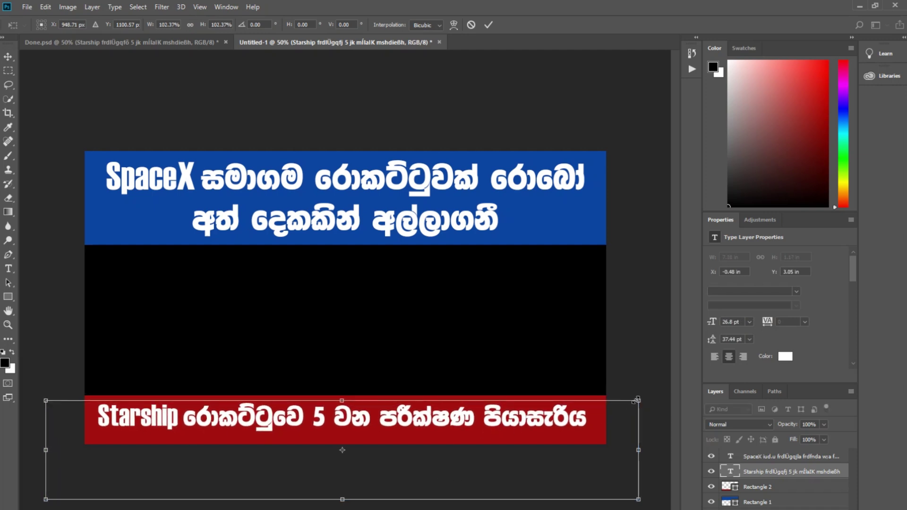
{"action": "left_click_drag", "start_coordinate": [637, 401], "coordinate": [642, 402]}
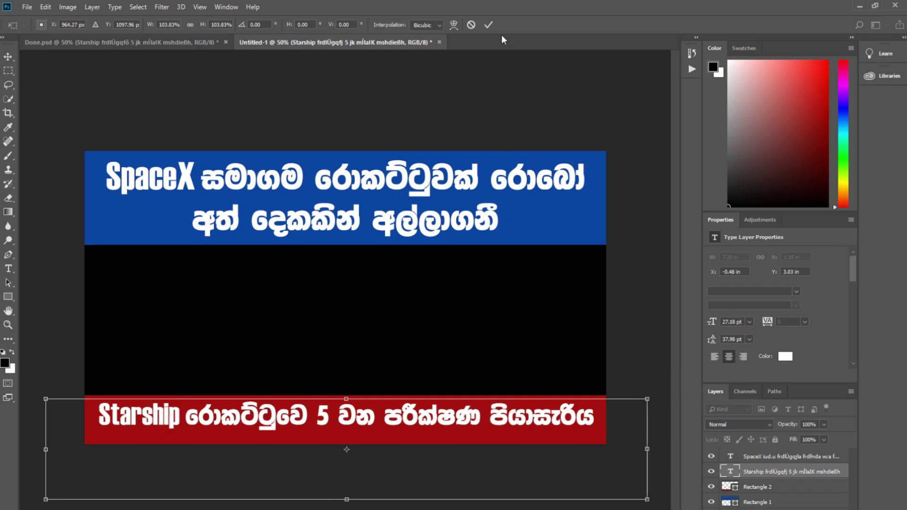
{"action": "left_click", "coordinate": [490, 25]}
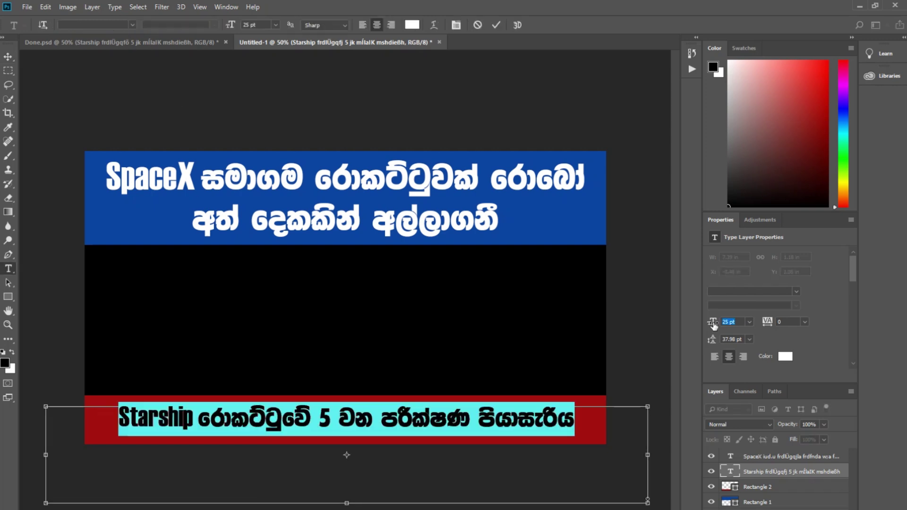
Step: Set the font size of the red-banner text to 26 pt and compare the layout with Done.psd
{"action": "key", "text": "Up"}
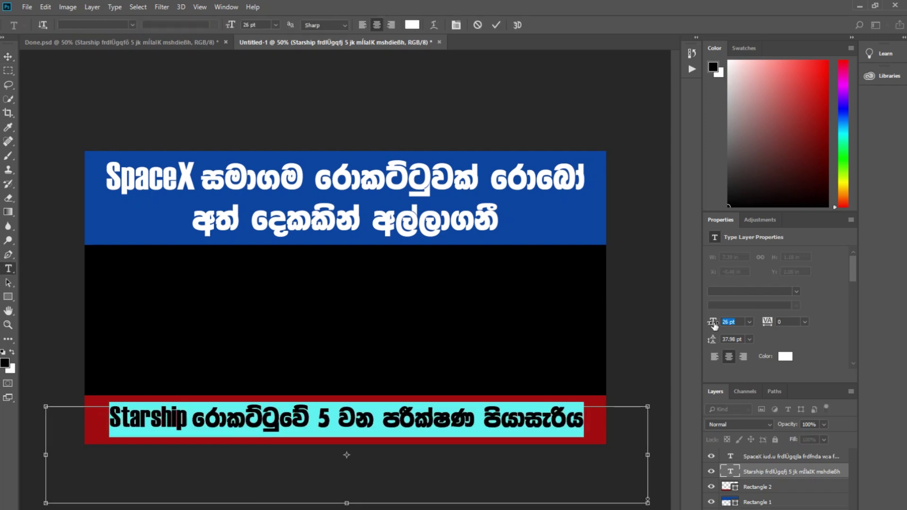
{"action": "left_click", "coordinate": [495, 24]}
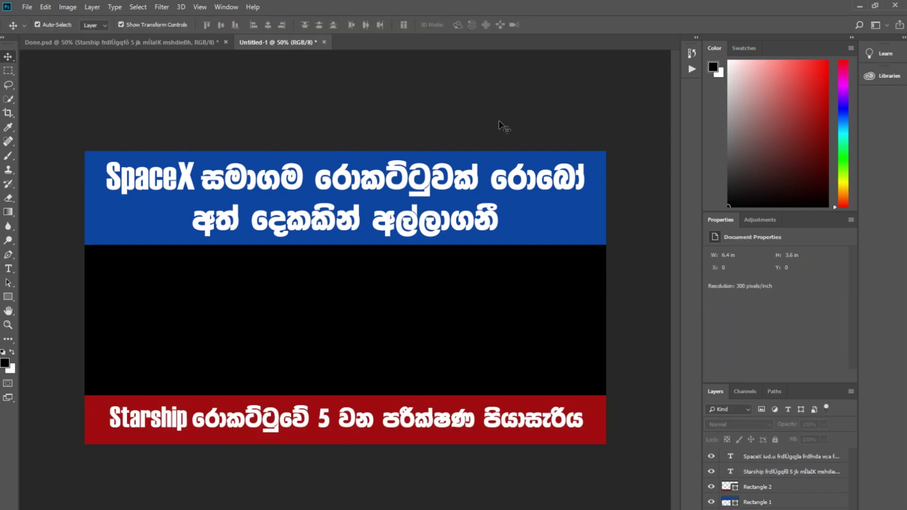
{"action": "left_click", "coordinate": [214, 41]}
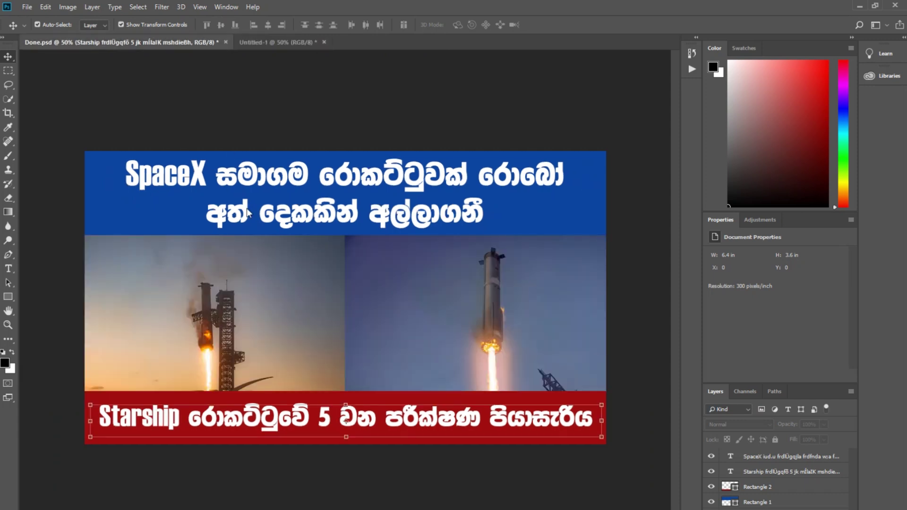
{"action": "left_click", "coordinate": [261, 38]}
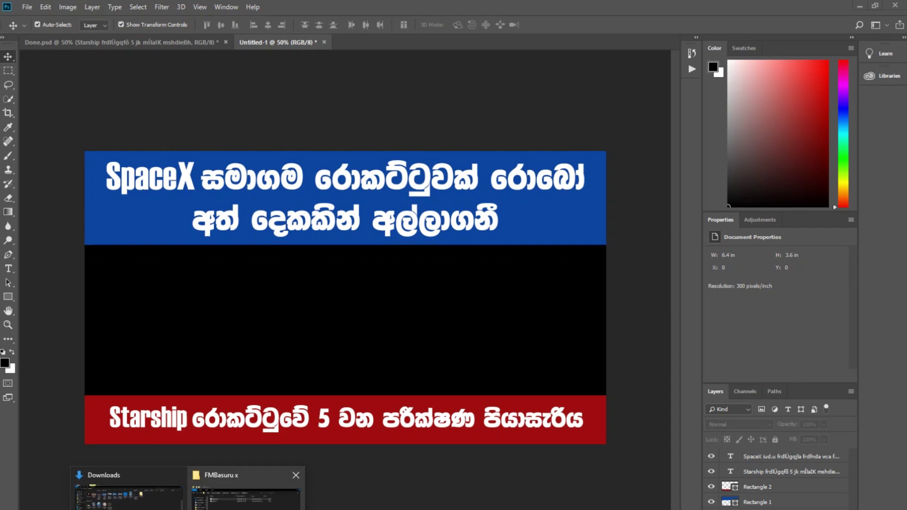
Step: Place the sunset launch-tower image GZ33UROXAAAxwe6 from the Downloads folder into the Untitled-1 document
{"action": "left_click", "coordinate": [331, 487]}
{"action": "left_click_drag", "start_coordinate": [240, 7], "coordinate": [611, 148]}
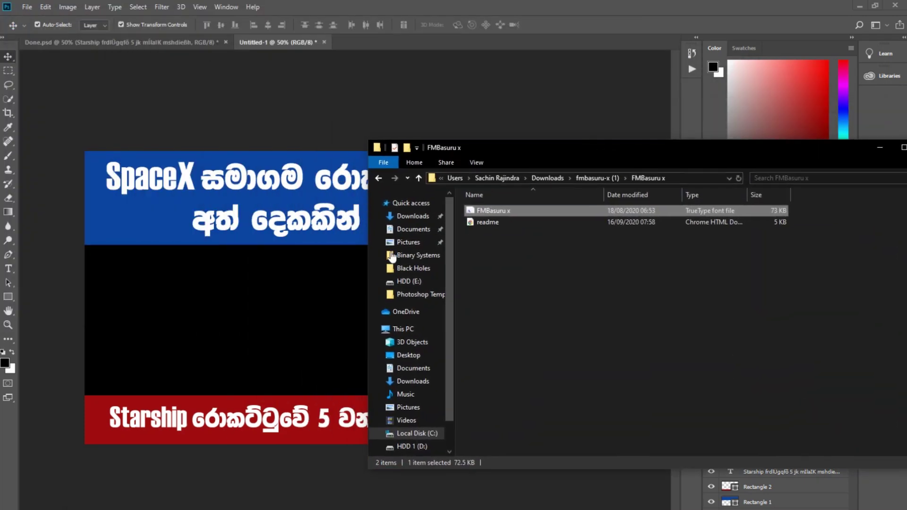
{"action": "left_click", "coordinate": [413, 216]}
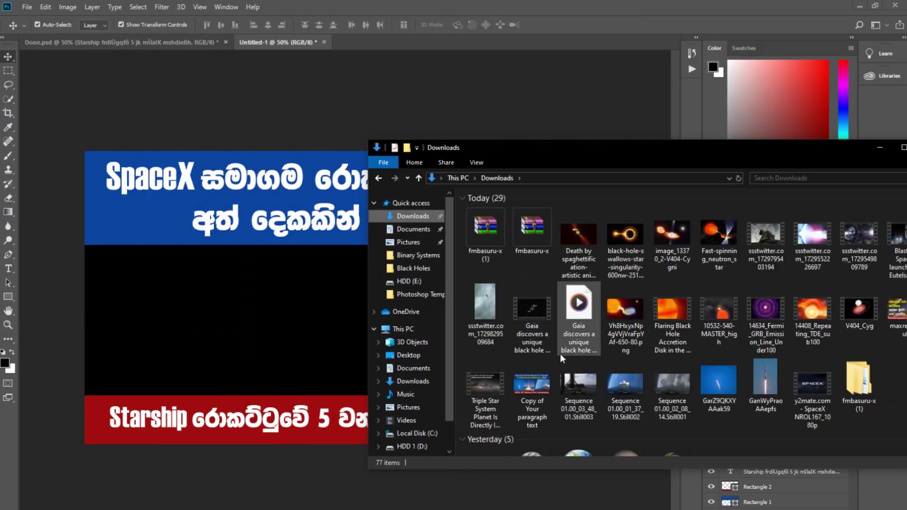
{"action": "scroll", "coordinate": [560, 353], "scroll_direction": "down", "scroll_amount": 8}
{"action": "scroll", "coordinate": [638, 375], "scroll_direction": "down", "scroll_amount": 3}
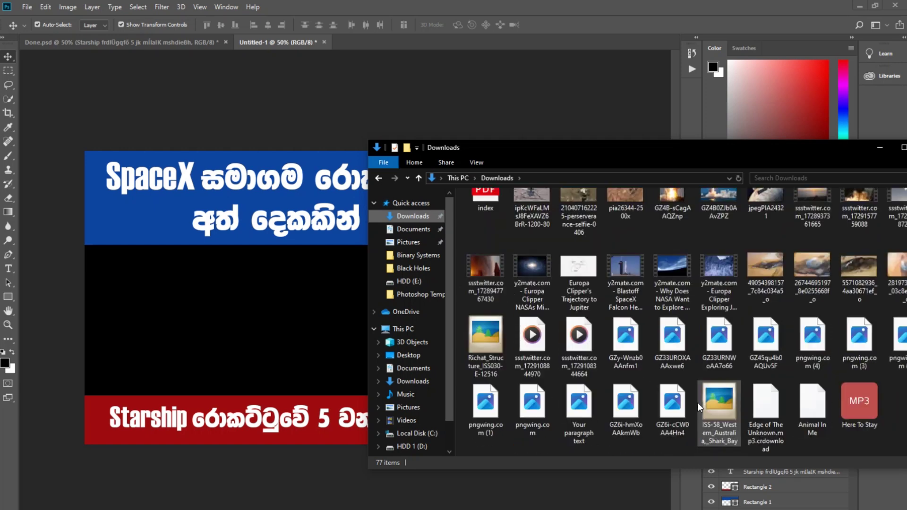
{"action": "left_click_drag", "start_coordinate": [667, 350], "coordinate": [229, 344]}
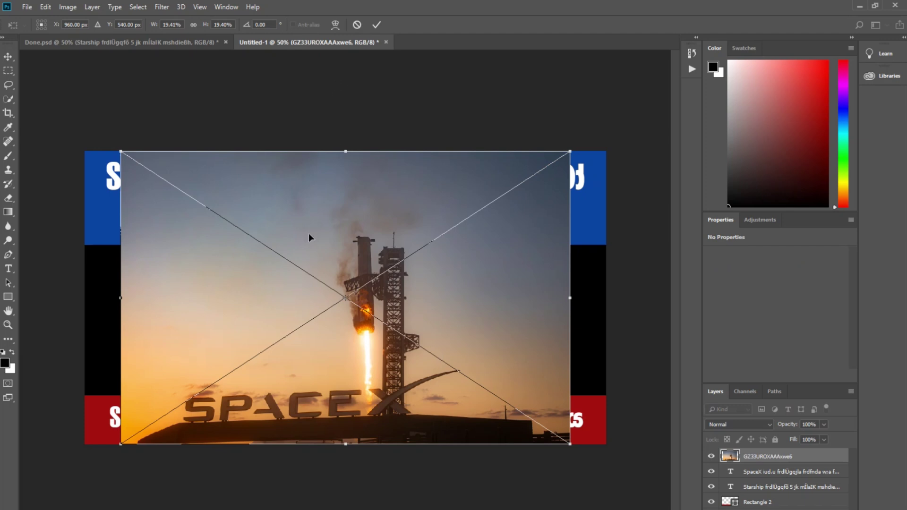
{"action": "left_click", "coordinate": [376, 24]}
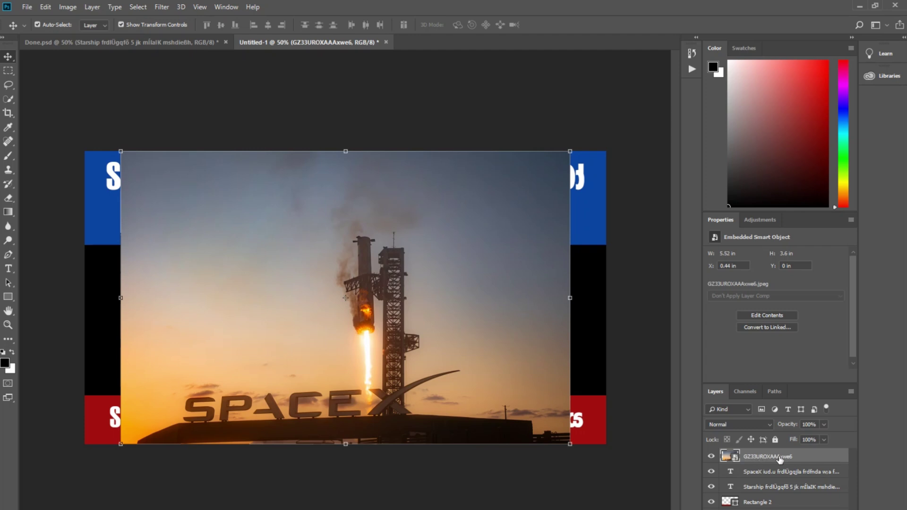
Step: Scale the sunset image down to about 11.38% and move its layer below both banner rectangles
{"action": "left_click", "coordinate": [121, 152]}
{"action": "left_click_drag", "start_coordinate": [124, 156], "coordinate": [274, 326]}
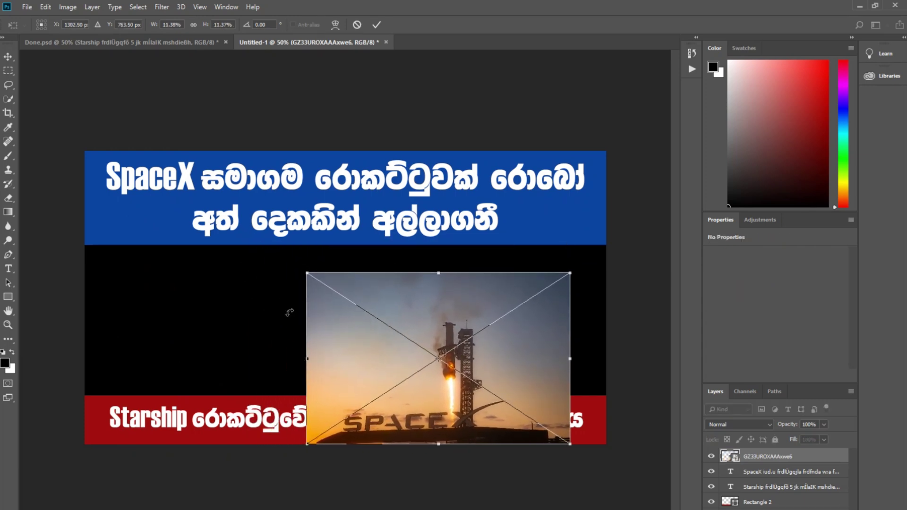
{"action": "left_click", "coordinate": [376, 26]}
{"action": "left_click_drag", "start_coordinate": [779, 457], "coordinate": [771, 499]}
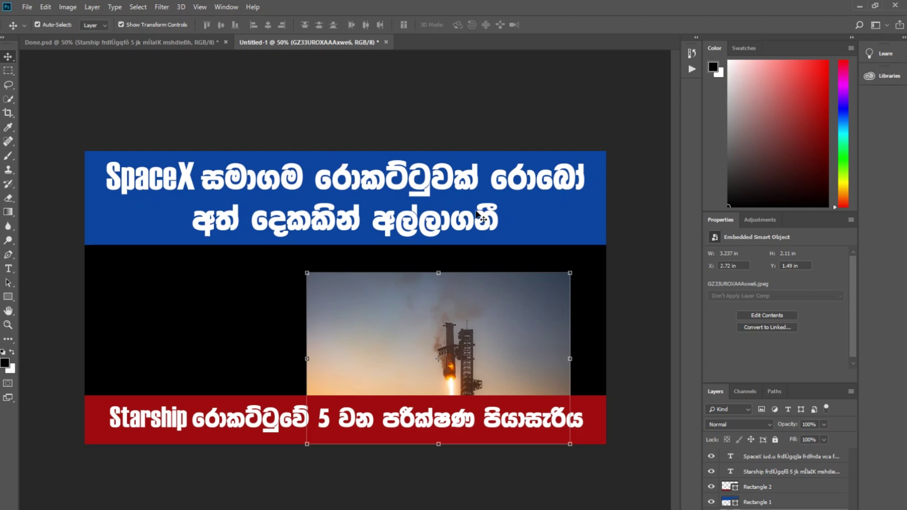
Step: Position the sunset image in the left part of the black area and enlarge it past the canvas middle, filling the height between the banners
{"action": "left_click_drag", "start_coordinate": [406, 326], "coordinate": [180, 298]}
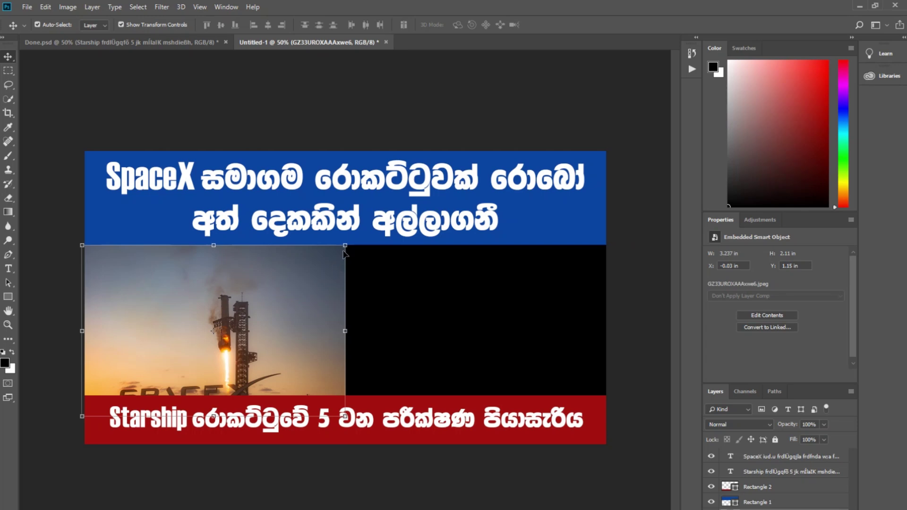
{"action": "left_click_drag", "start_coordinate": [345, 246], "coordinate": [374, 240]}
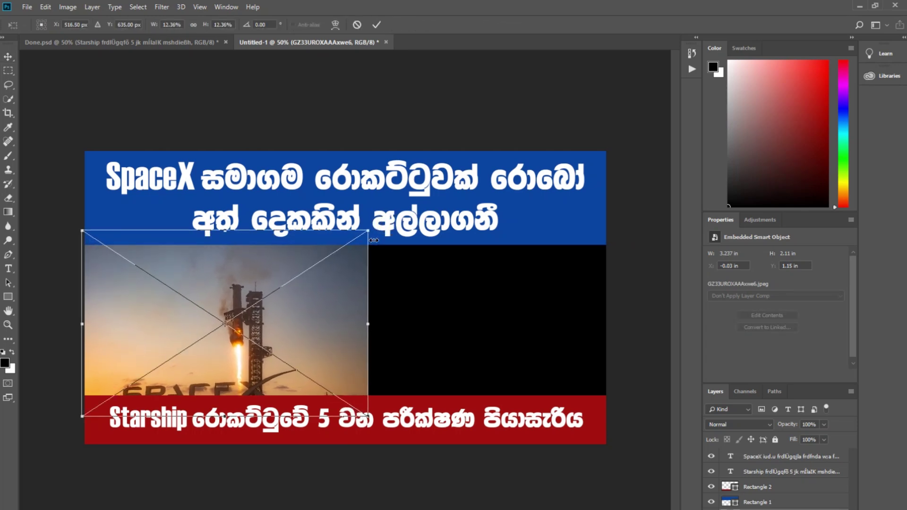
{"action": "left_click_drag", "start_coordinate": [321, 317], "coordinate": [304, 327]}
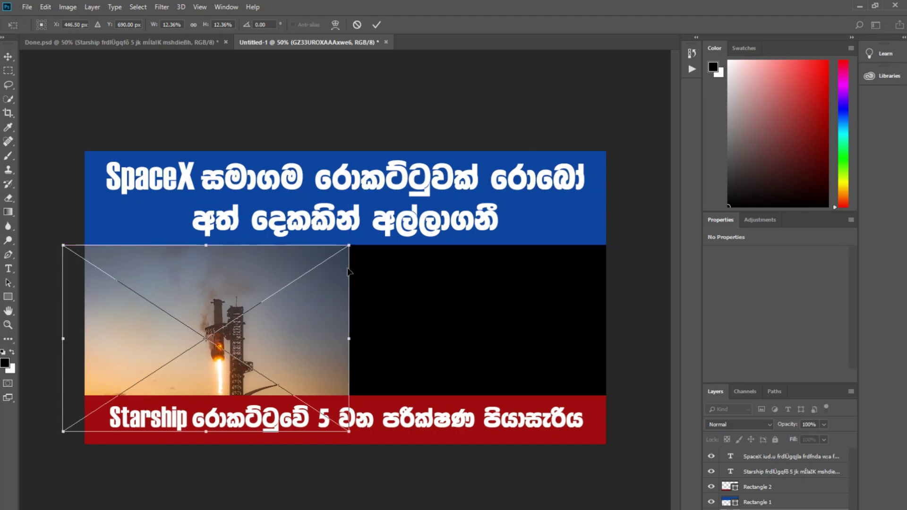
{"action": "left_click_drag", "start_coordinate": [350, 245], "coordinate": [388, 220]}
{"action": "left_click_drag", "start_coordinate": [312, 313], "coordinate": [310, 322]}
{"action": "left_click", "coordinate": [376, 24]}
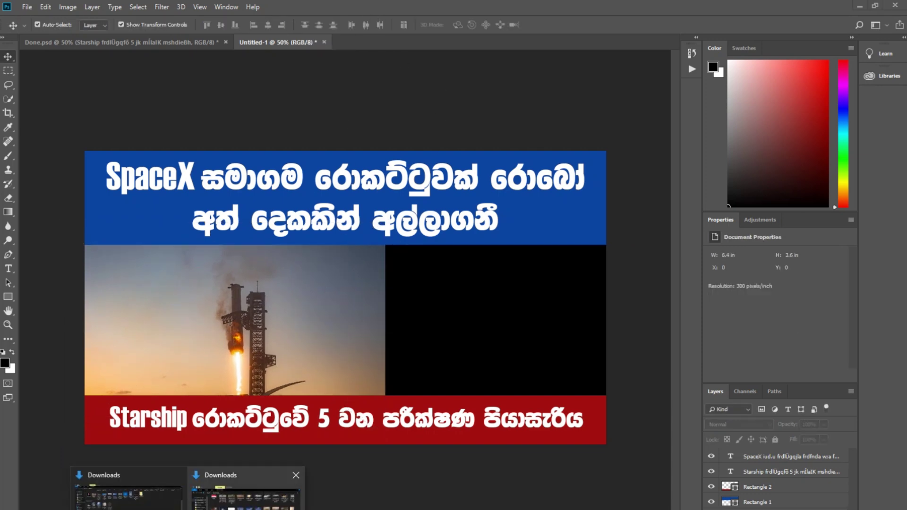
Step: Place the image GZ33URNWoAA7o66 from the Downloads folder and move it against the canvas's right edge
{"action": "left_click", "coordinate": [245, 489]}
{"action": "left_click_drag", "start_coordinate": [738, 358], "coordinate": [261, 303]}
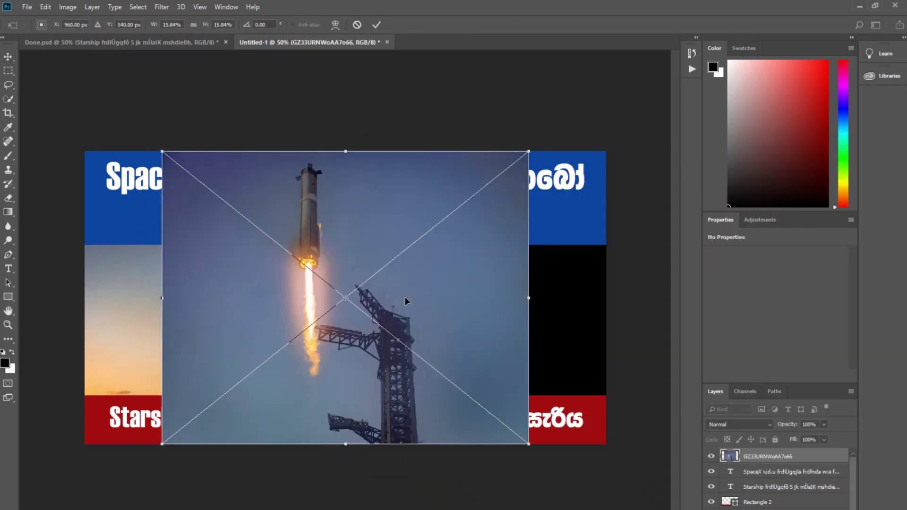
{"action": "left_click_drag", "start_coordinate": [405, 297], "coordinate": [486, 301]}
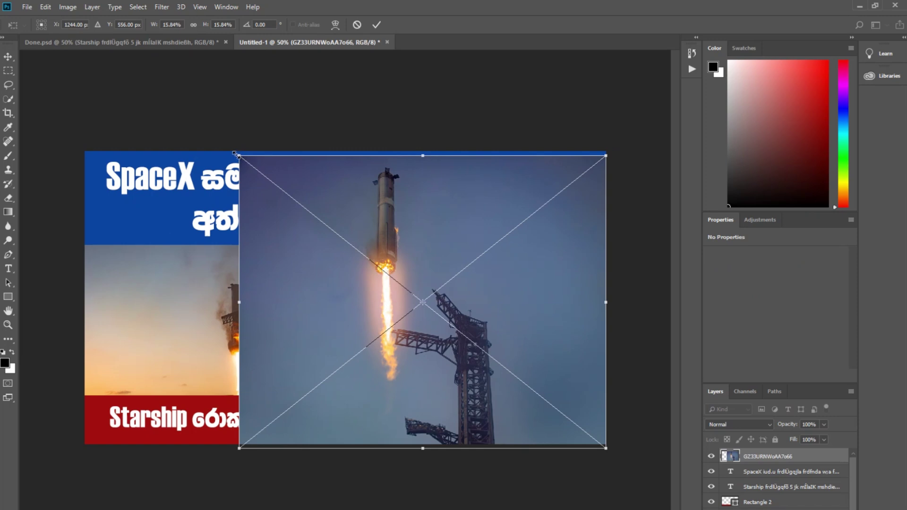
Step: Shrink the second rocket image, fit it into the right part of the area between the banners, and move its layer below the banner rectangles
{"action": "left_click_drag", "start_coordinate": [240, 156], "coordinate": [434, 312]}
{"action": "left_click_drag", "start_coordinate": [517, 340], "coordinate": [471, 273]}
{"action": "left_click", "coordinate": [376, 25]}
{"action": "left_click_drag", "start_coordinate": [746, 457], "coordinate": [741, 508]}
Step: Enlarge the second rocket image from its lower outer corner and shift it slightly left
{"action": "left_click_drag", "start_coordinate": [557, 382], "coordinate": [617, 429]}
{"action": "left_click_drag", "start_coordinate": [551, 331], "coordinate": [540, 329]}
{"action": "key", "text": "Return"}
Step: Shift both photos left, then enlarge the second rocket image so it fills the right part between the banners up to the canvas edge
{"action": "left_click_drag", "start_coordinate": [281, 316], "coordinate": [251, 315]}
{"action": "left_click_drag", "start_coordinate": [468, 313], "coordinate": [446, 313]}
{"action": "left_click_drag", "start_coordinate": [584, 430], "coordinate": [615, 440]}
{"action": "key", "text": "Return"}
{"action": "left_click", "coordinate": [529, 107]}
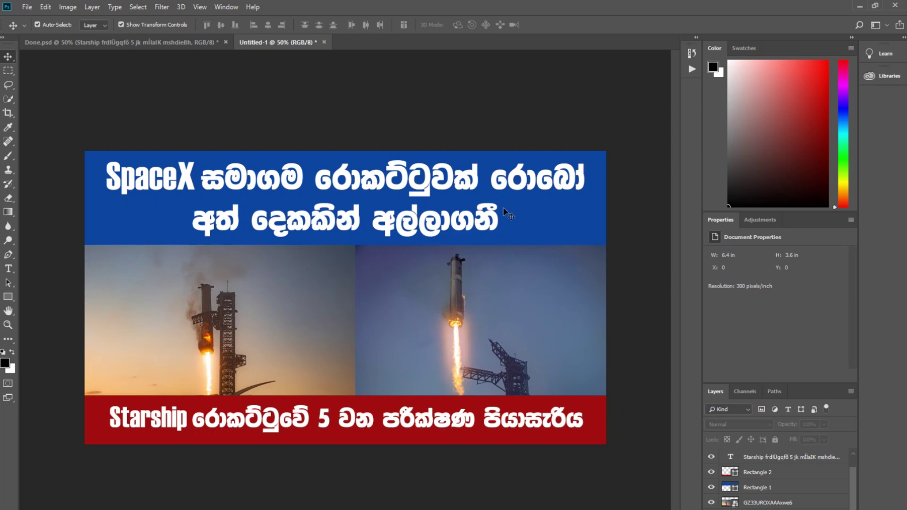
Step: Recolor the words "රොබෝ අත් දෙකකින්" in the blue-banner headline bright yellow, about #faf218
{"action": "left_click", "coordinate": [403, 196]}
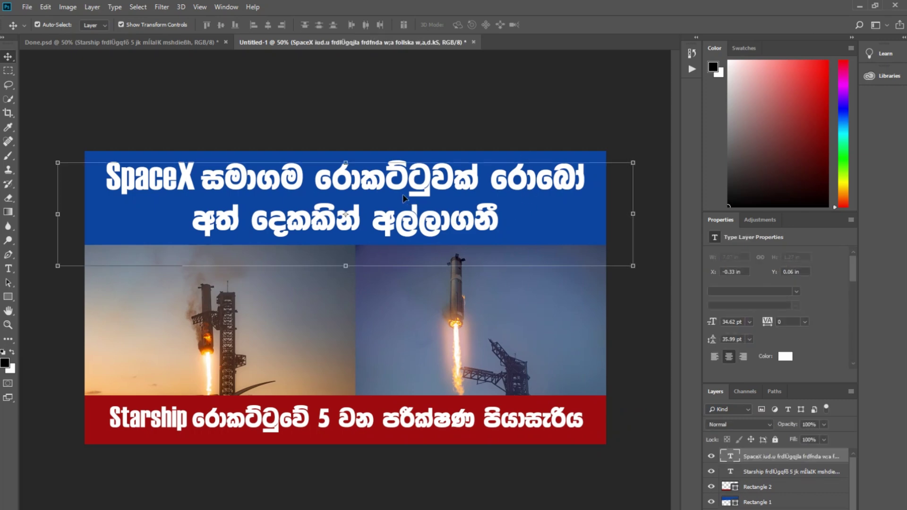
{"action": "key", "text": "t"}
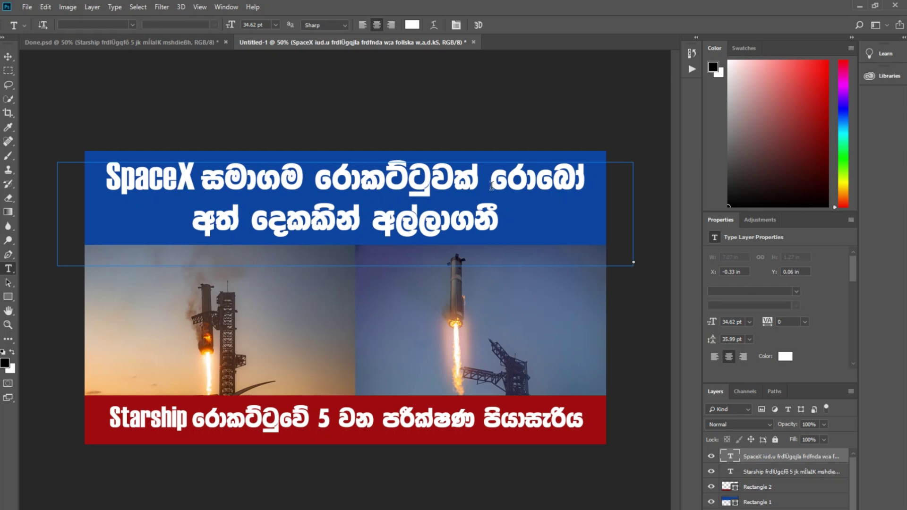
{"action": "left_click_drag", "start_coordinate": [492, 187], "coordinate": [357, 214]}
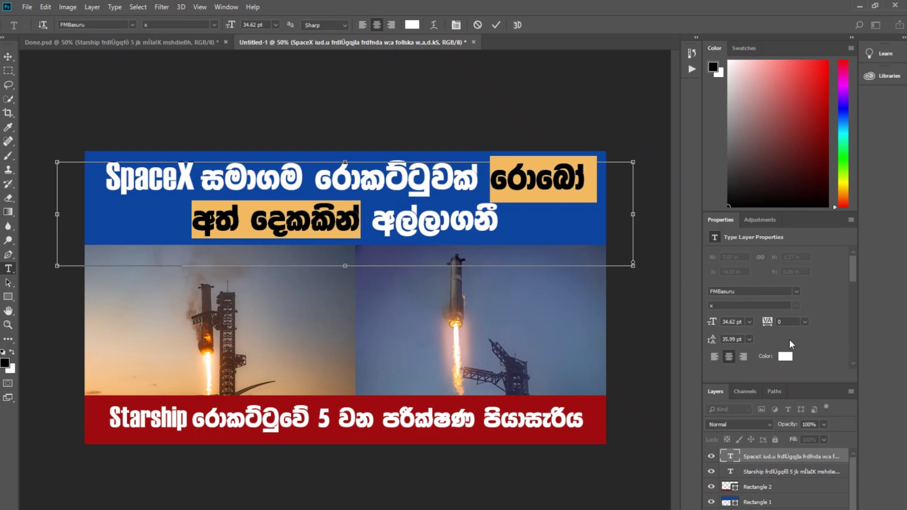
{"action": "left_click", "coordinate": [785, 357]}
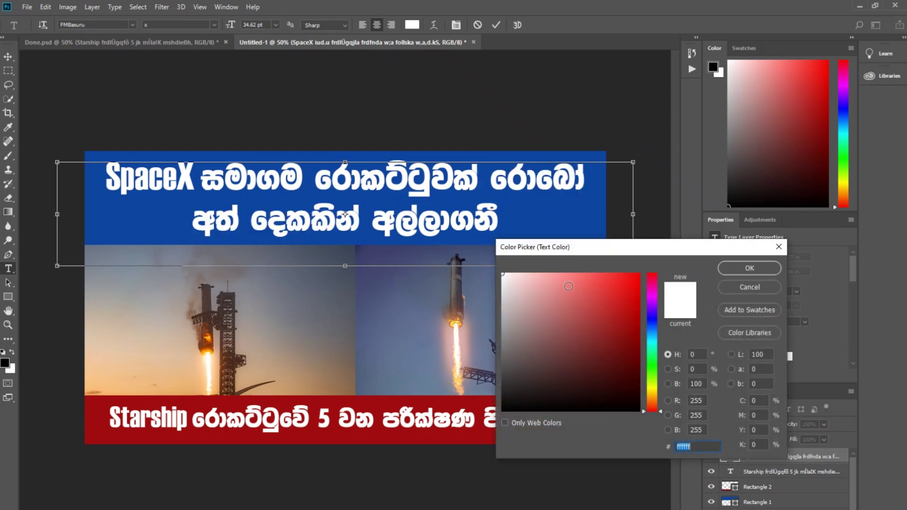
{"action": "left_click", "coordinate": [655, 386]}
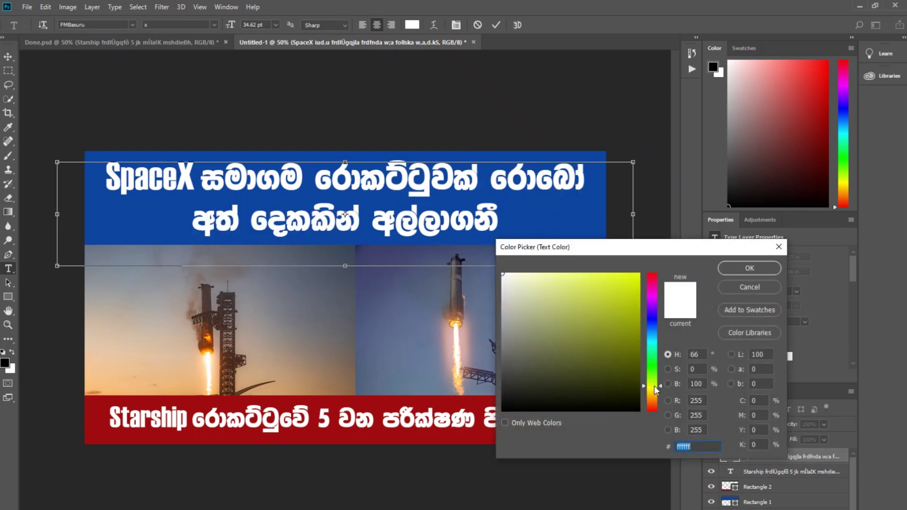
{"action": "left_click", "coordinate": [626, 276]}
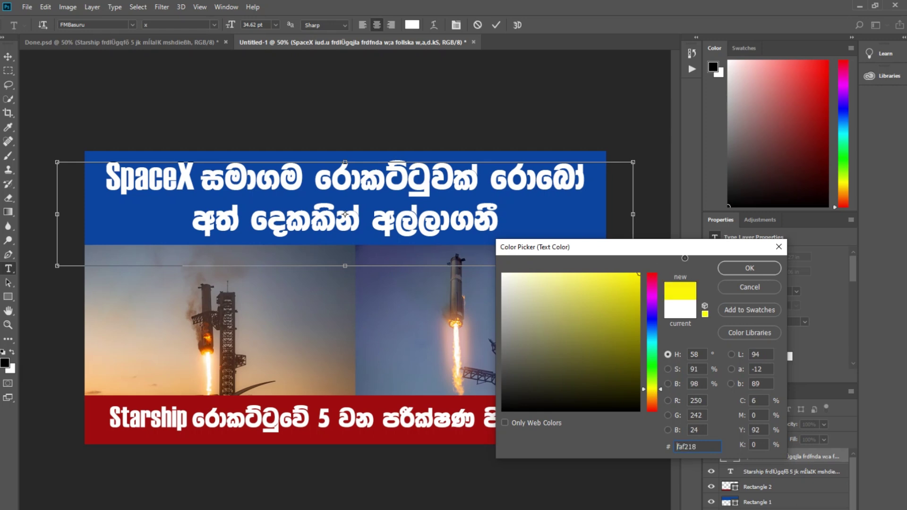
{"action": "left_click", "coordinate": [730, 269]}
{"action": "left_click", "coordinate": [497, 25]}
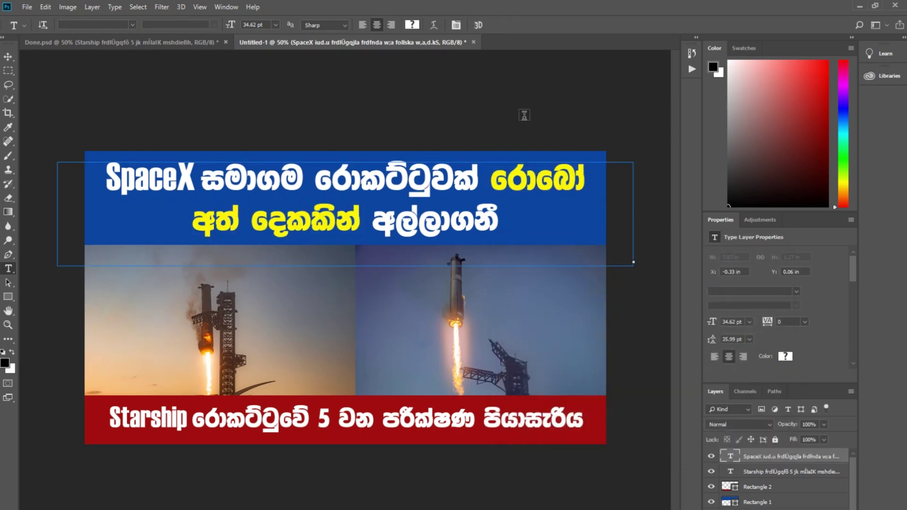